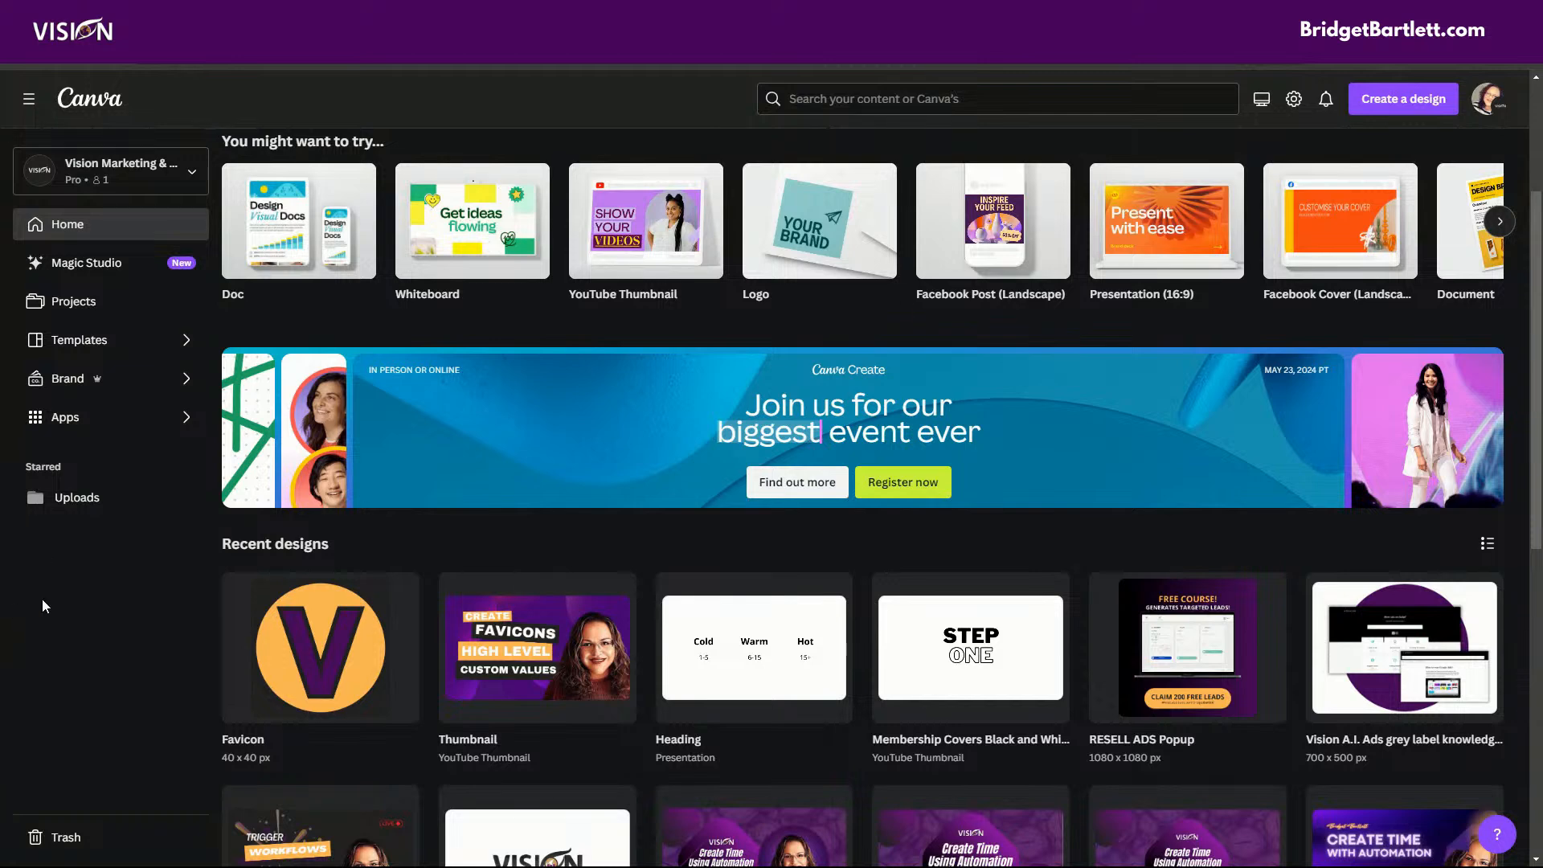
# Detach the Canva browser tab to examine its favicon, and dock it back into the window.
pyautogui.moveTo(144, 16); pyautogui.dragTo(520, 458)
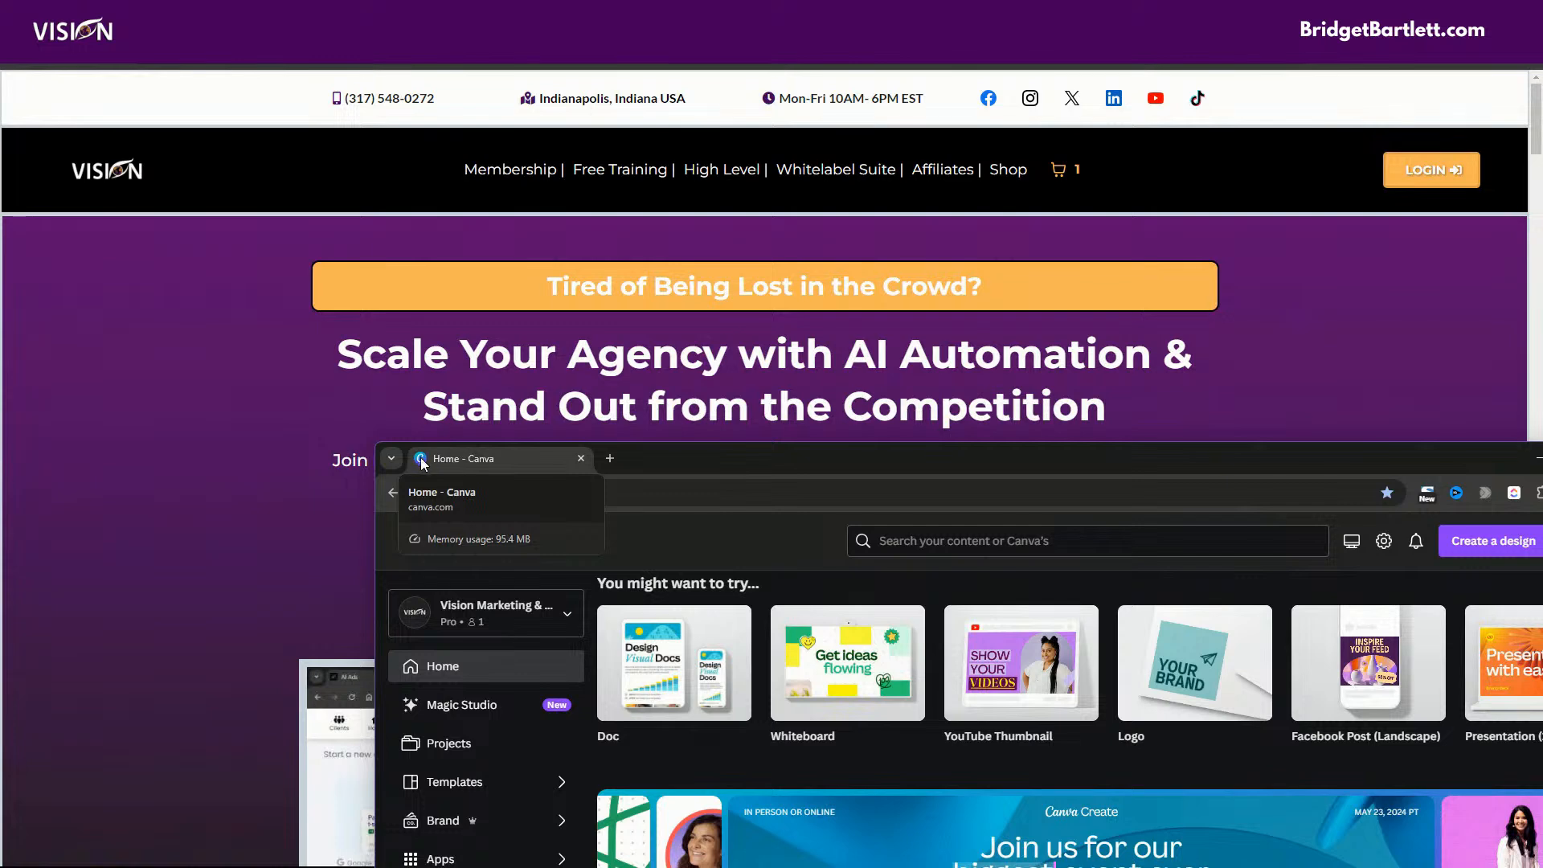
pyautogui.click(468, 454)
pyautogui.click(505, 452)
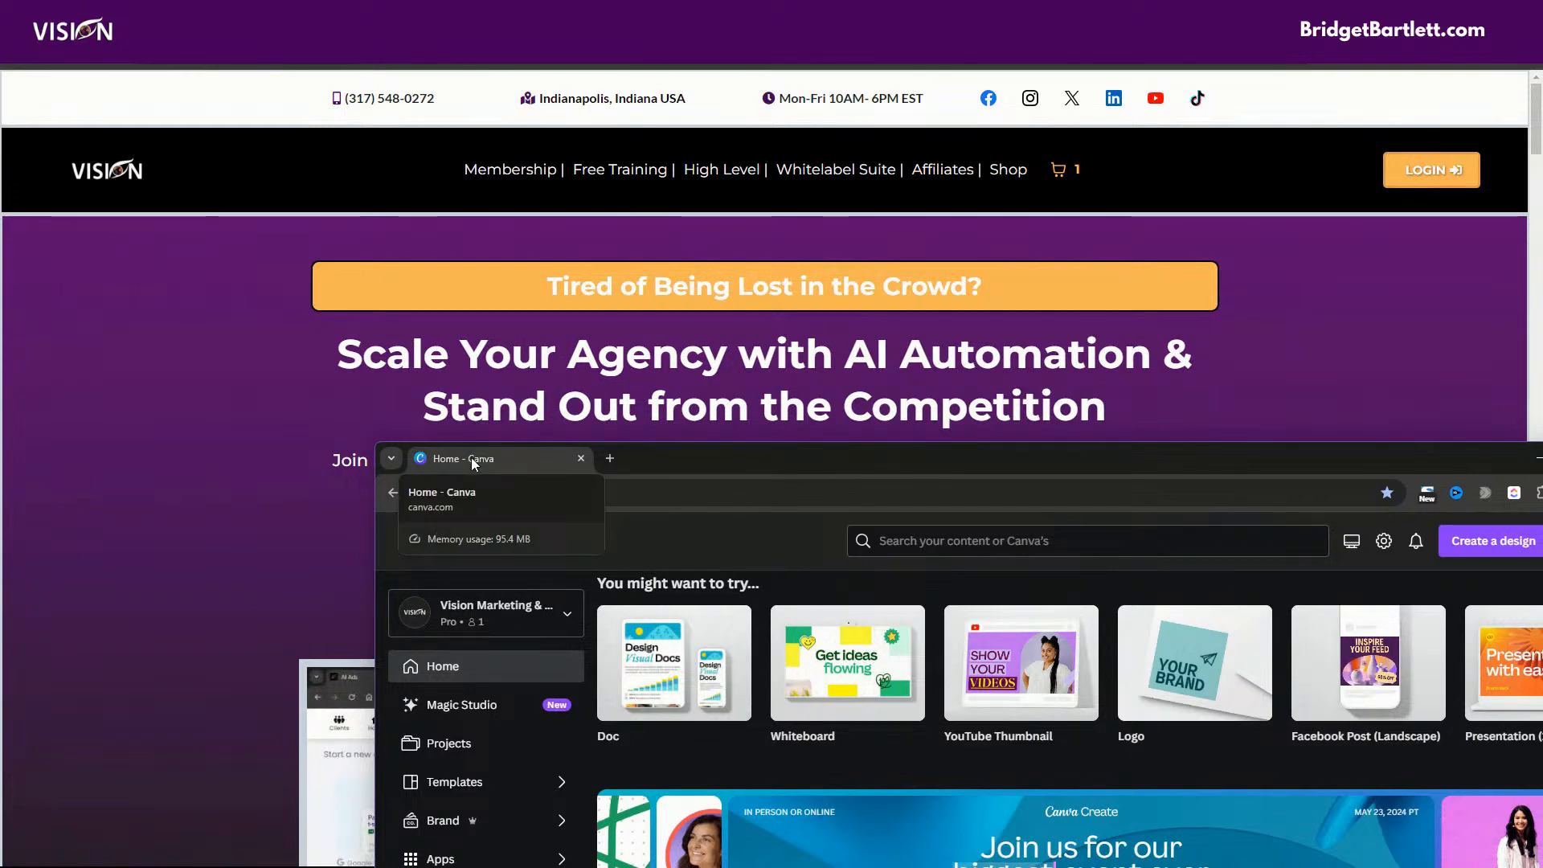
pyautogui.moveTo(471, 456); pyautogui.dragTo(177, 3)
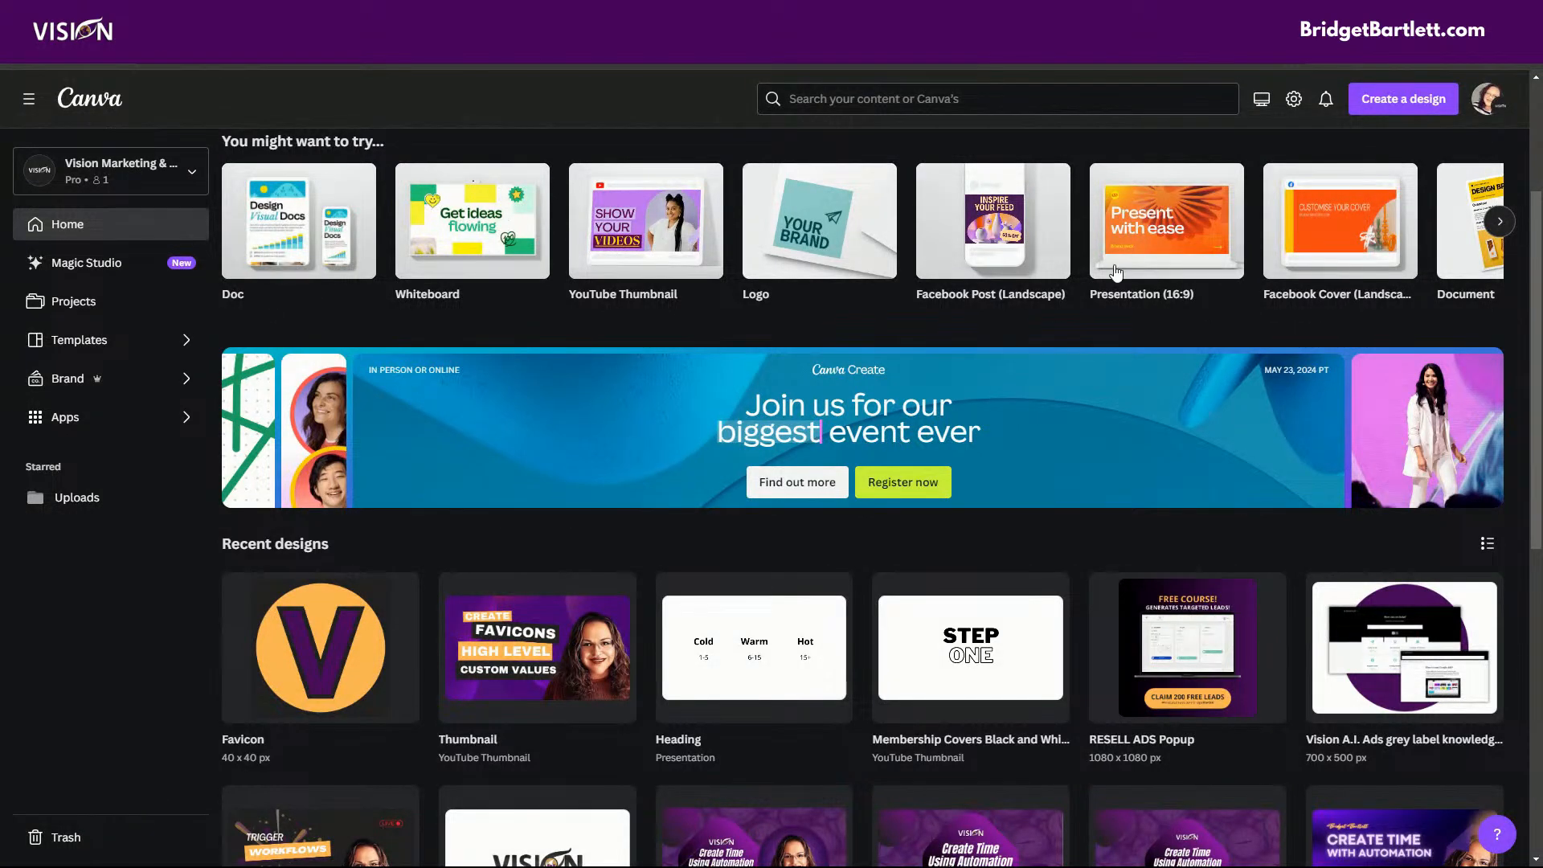
# Create a new custom-size design measuring 40 × 40 px.
pyautogui.click(1388, 100)
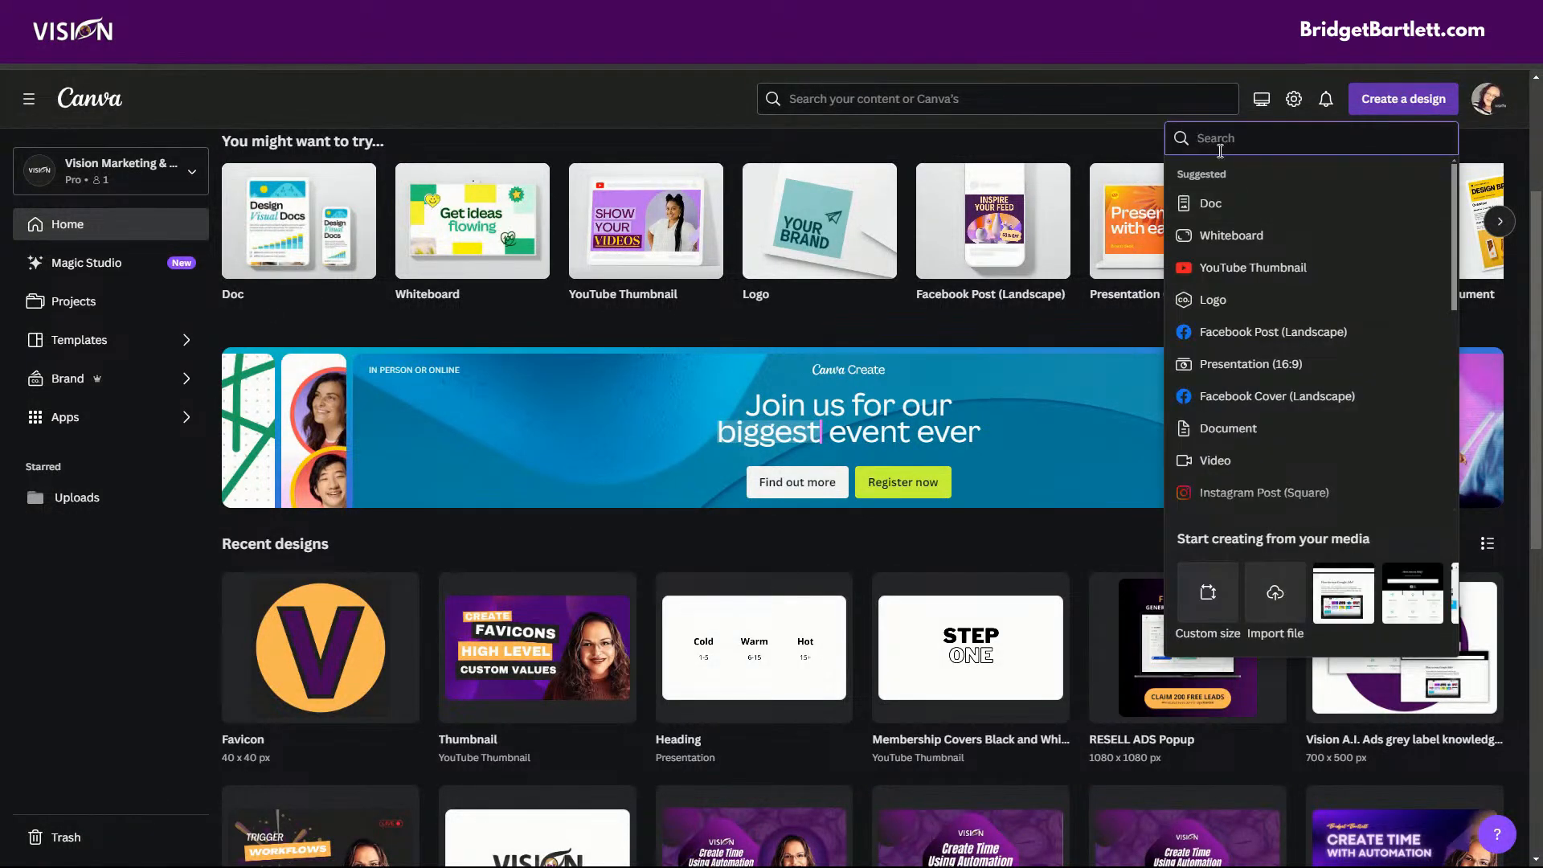
pyautogui.click(1208, 595)
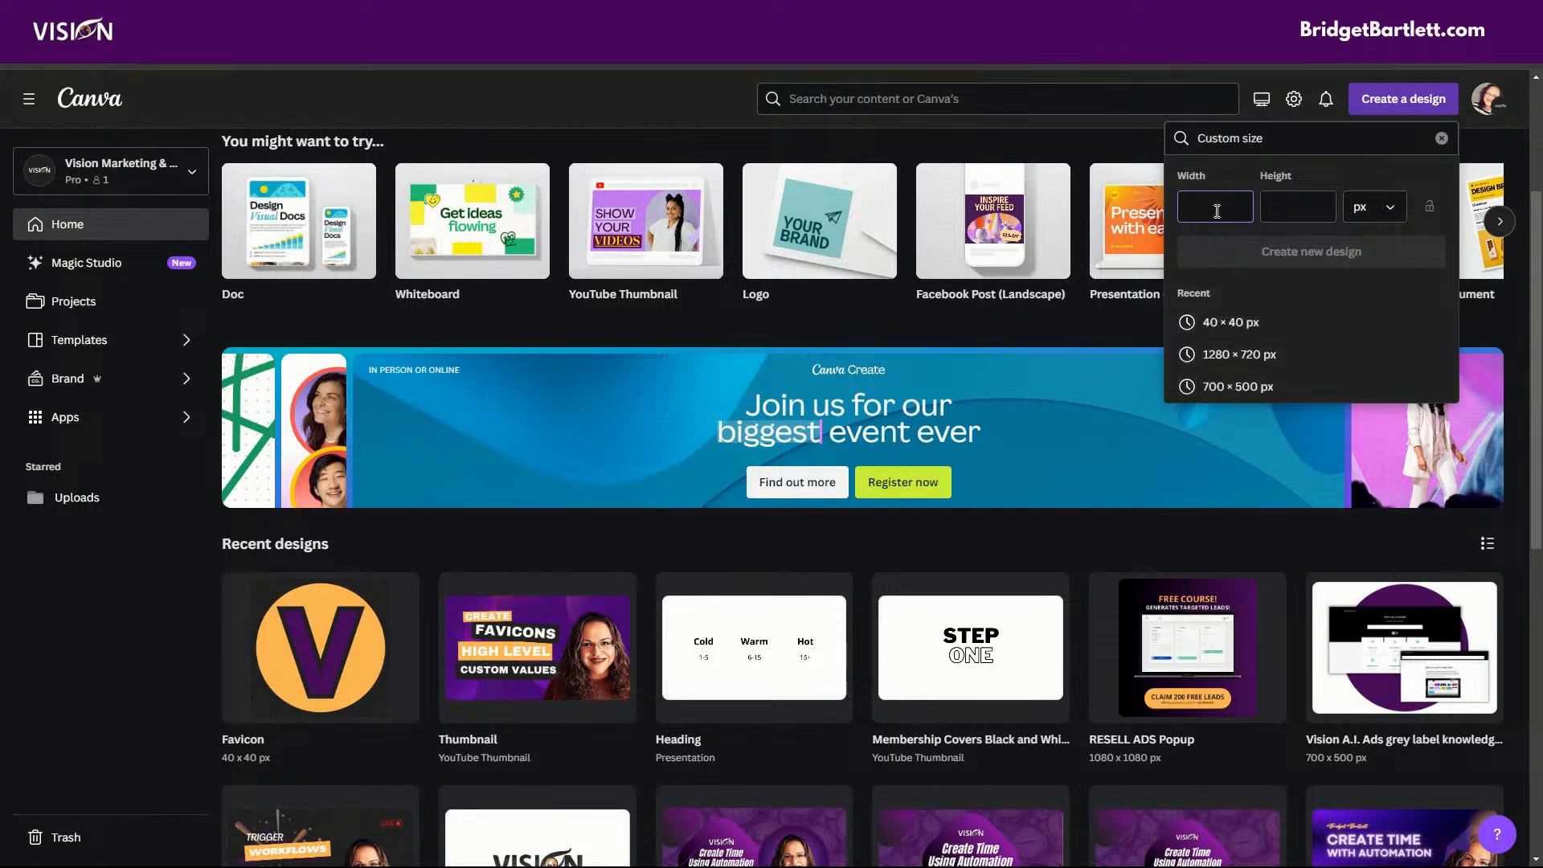
pyautogui.write('40')
pyautogui.click(1316, 212)
pyautogui.write('40')
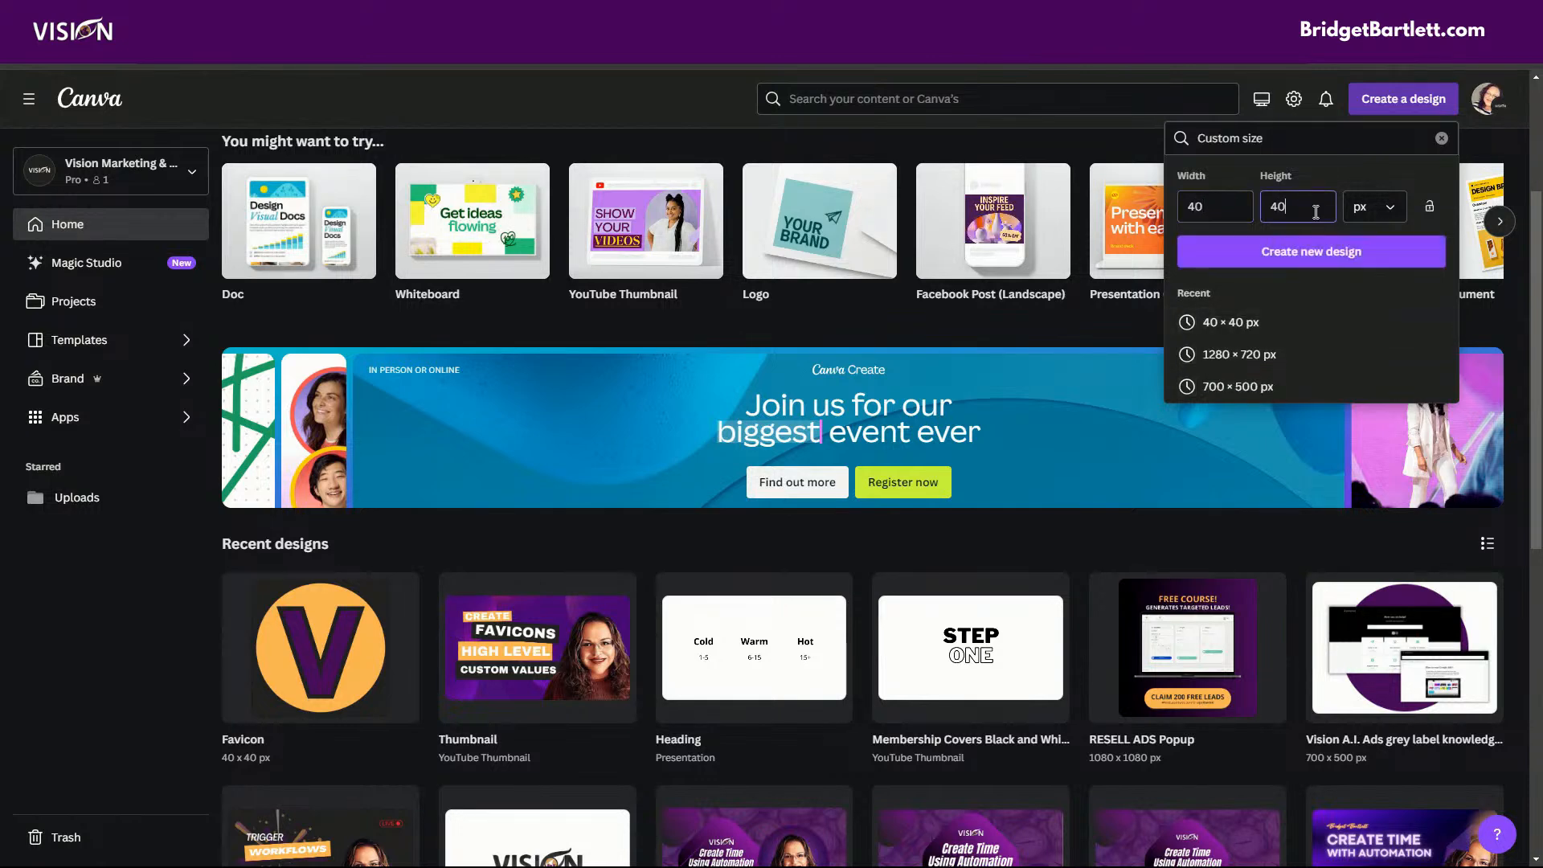
pyautogui.click(1317, 259)
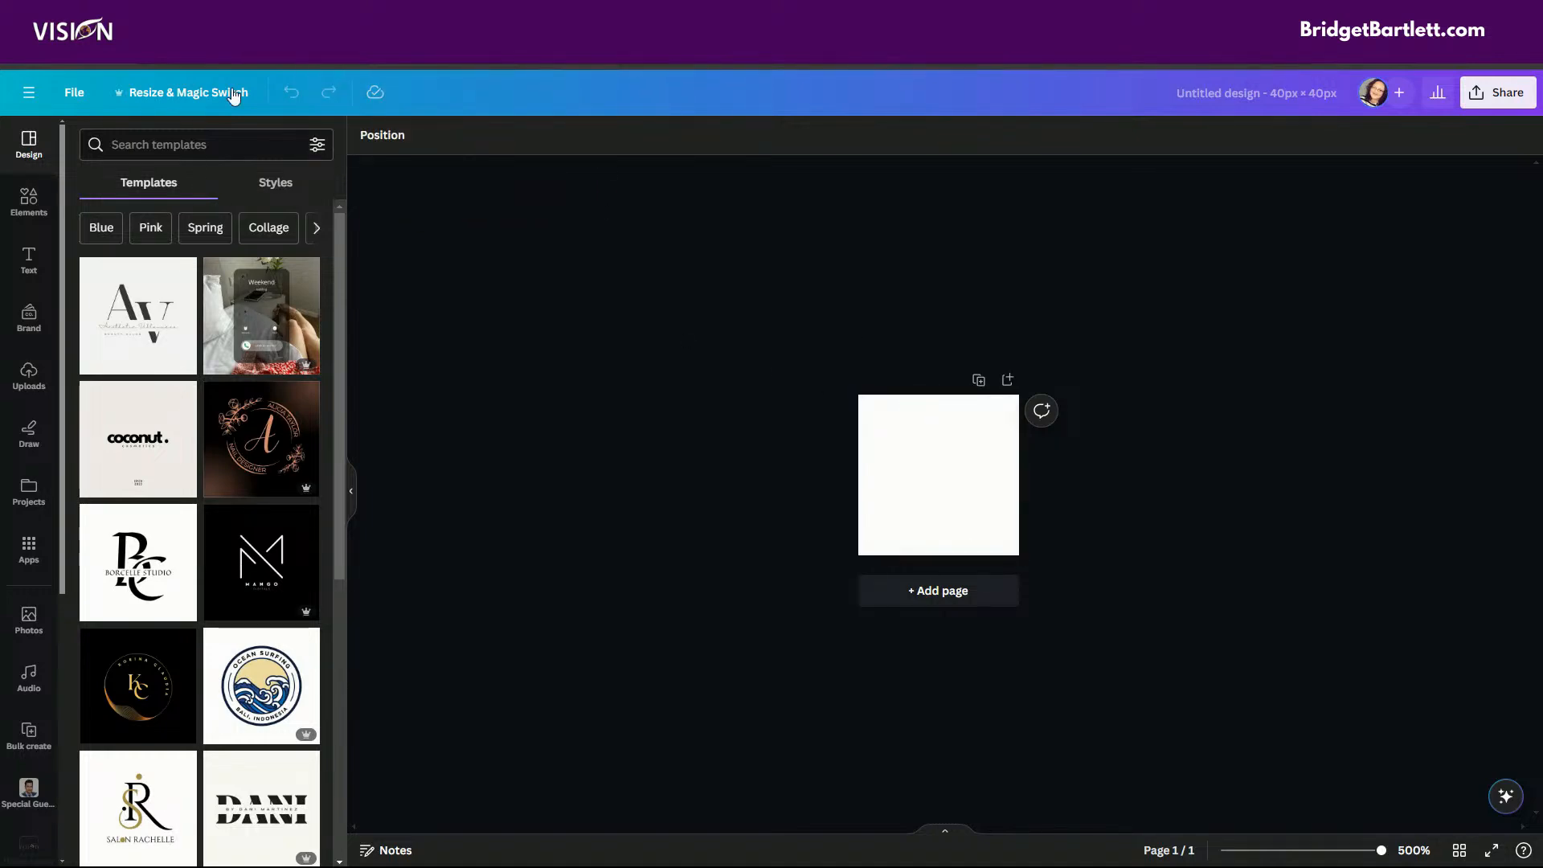
# Load gohighlevel.com in a new browser tab, detach it to examine its favicon, and close it.
pyautogui.click(165, 16)
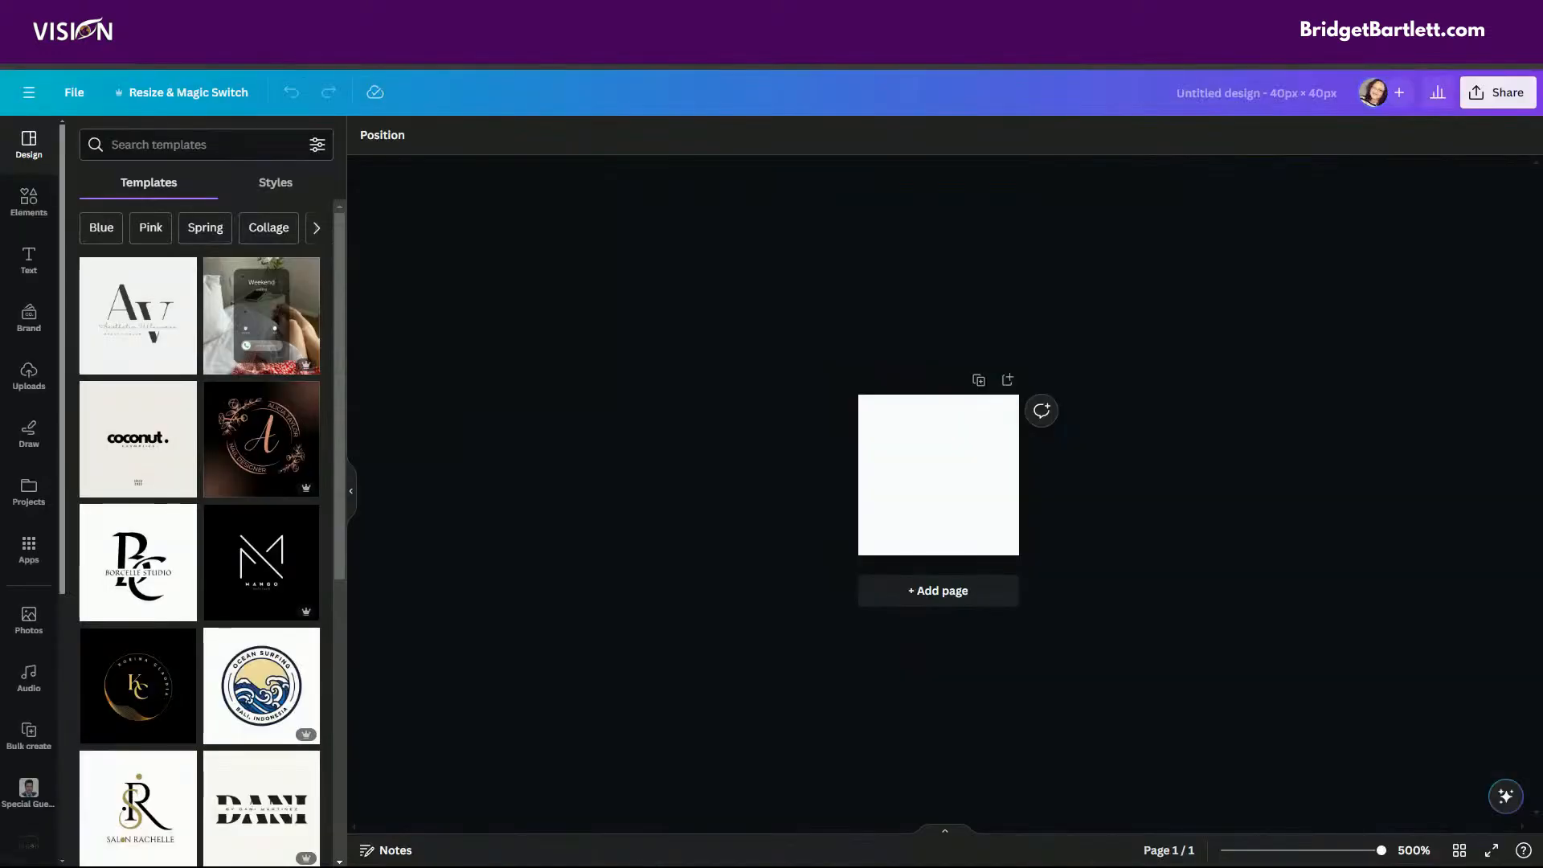
pyautogui.moveTo(352, 48); pyautogui.dragTo(214, 199)
pyautogui.hotkey('ctrl', 't')
pyautogui.write('goh')
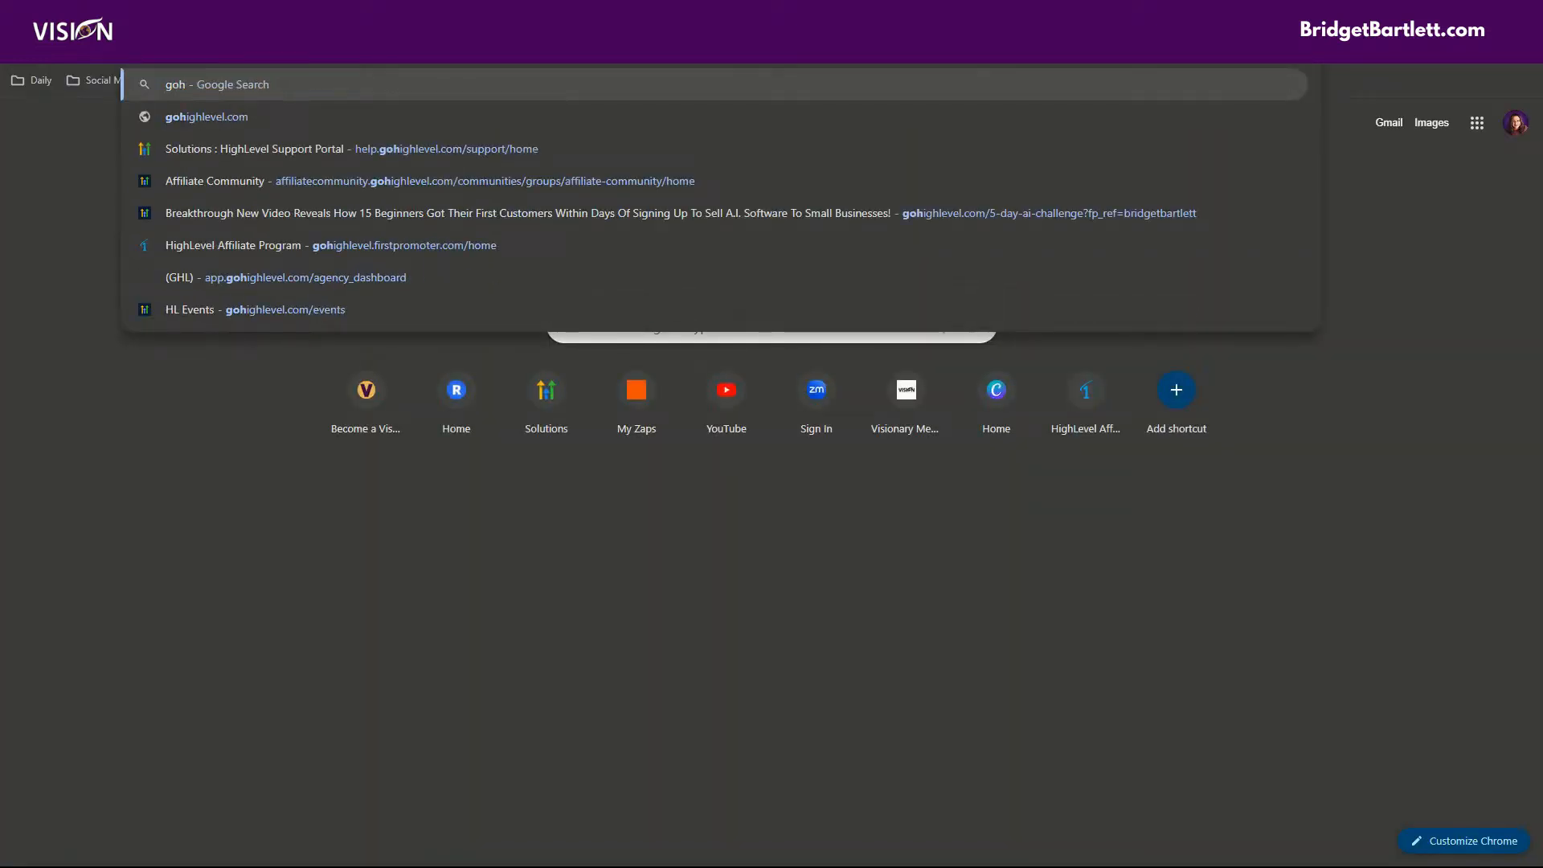
pyautogui.write('ighlevel.com')
pyautogui.press('Return')
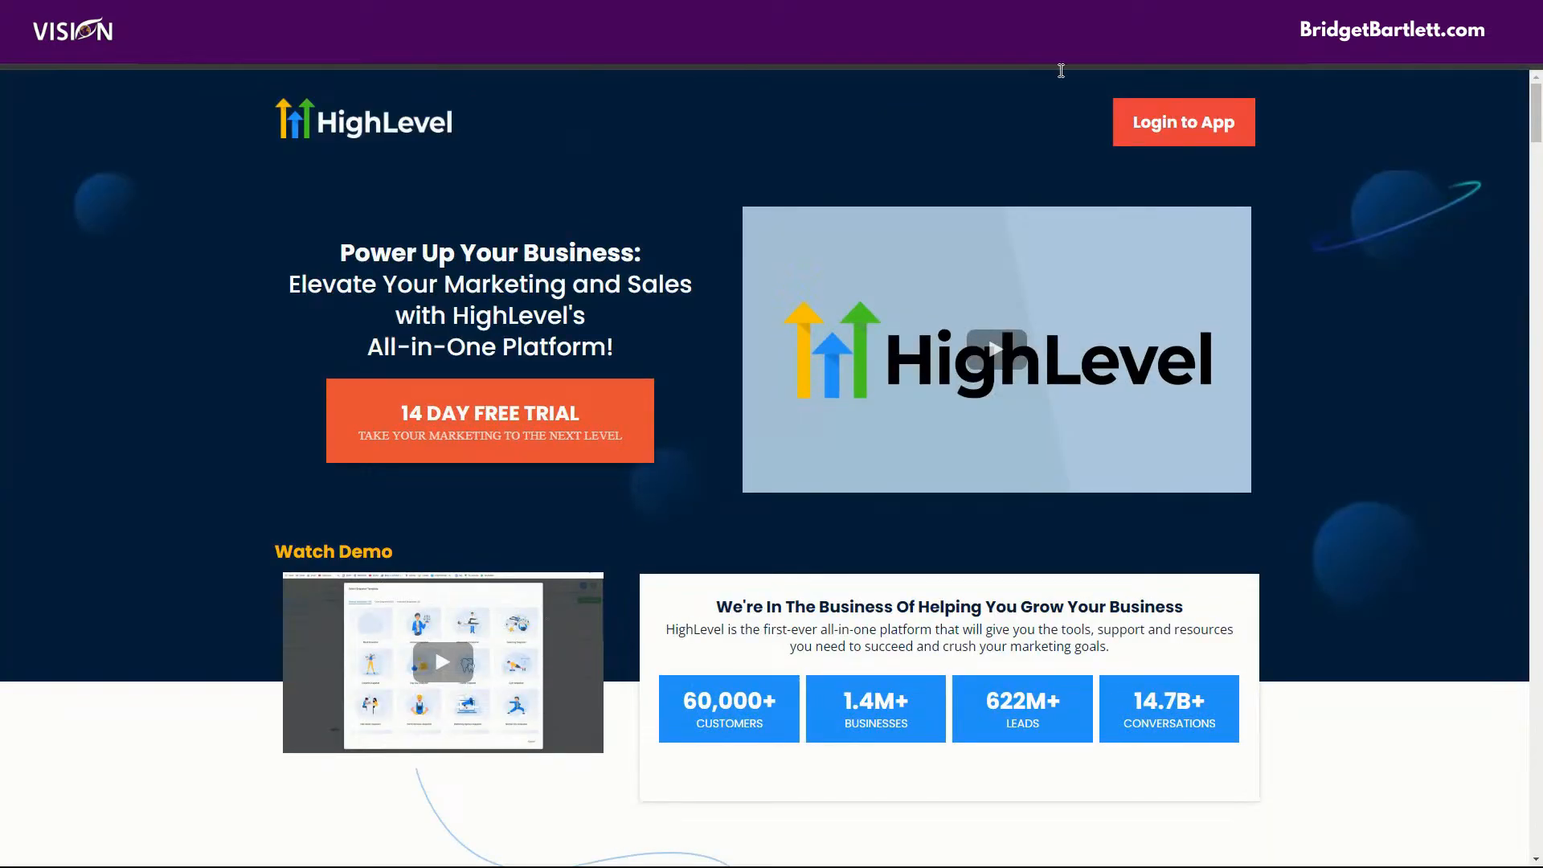
pyautogui.moveTo(1053, 16); pyautogui.dragTo(466, 359)
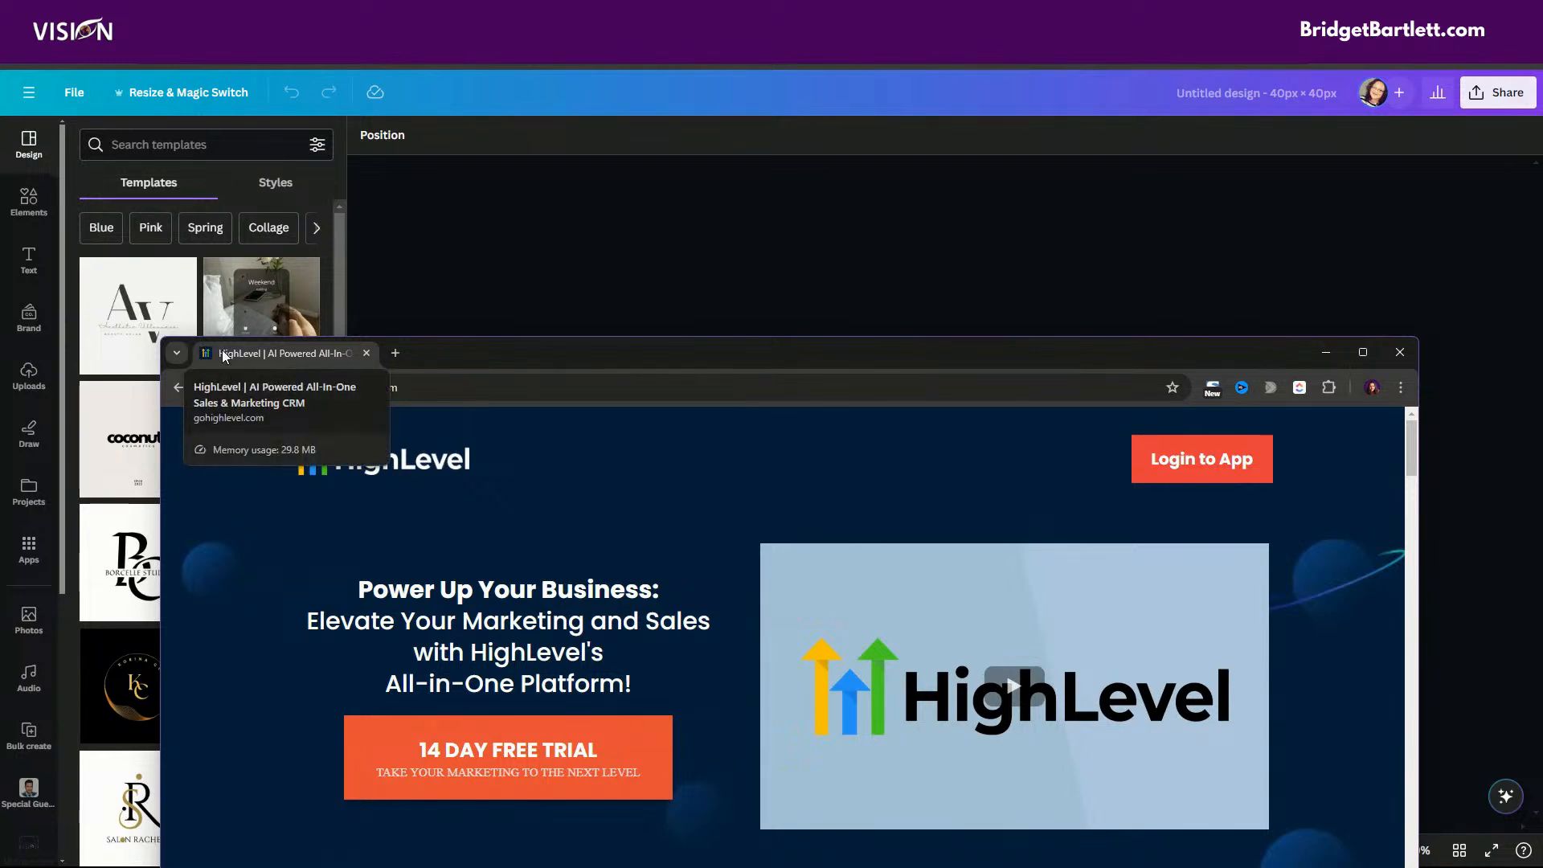
pyautogui.click(1401, 352)
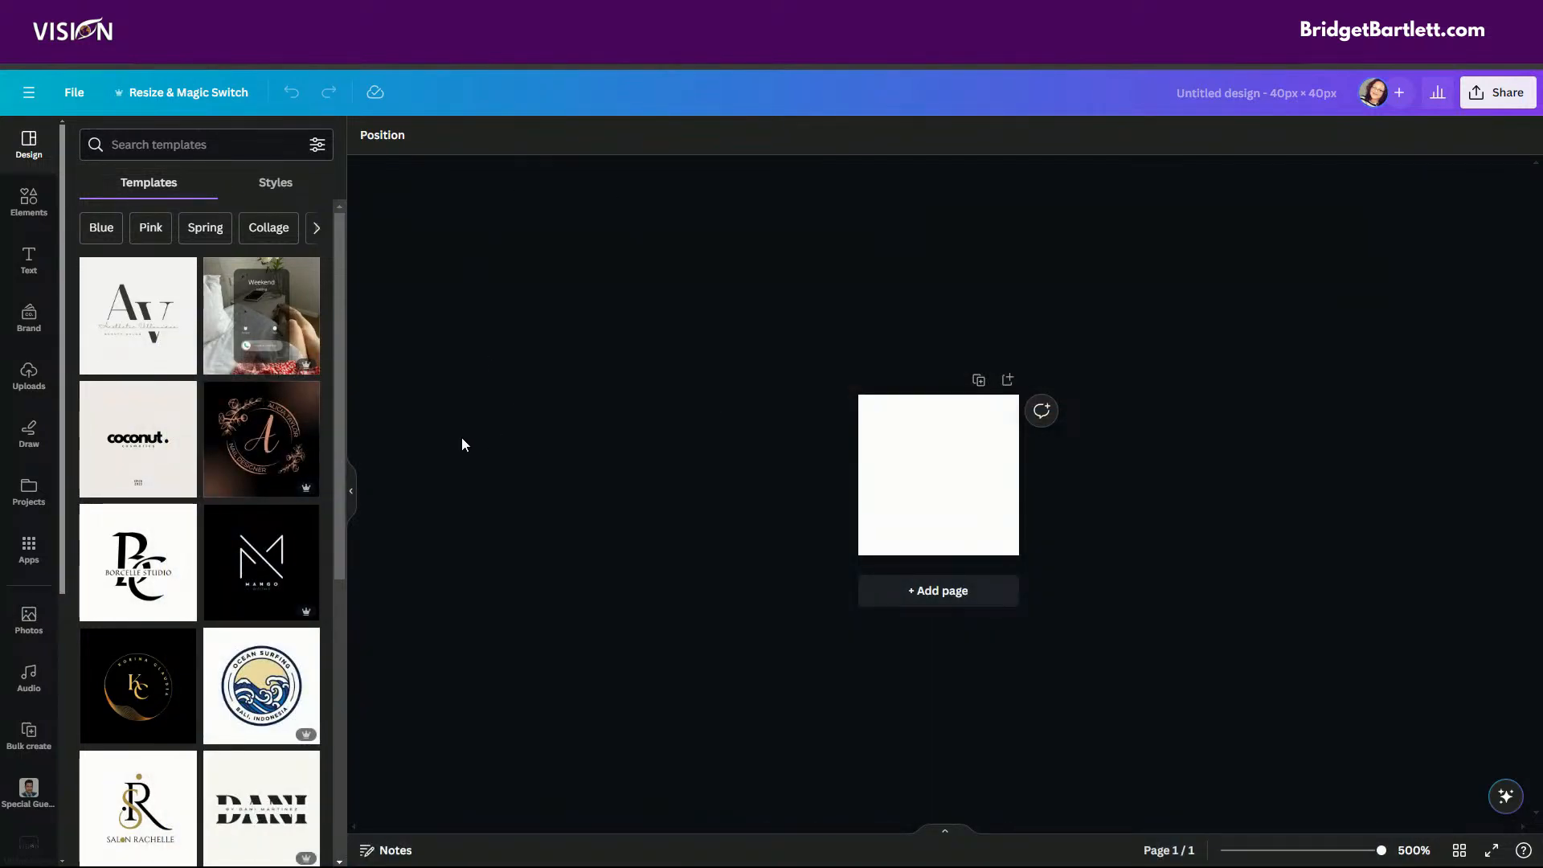
# Add a circle from the Shapes collection to the blank page.
pyautogui.click(23, 205)
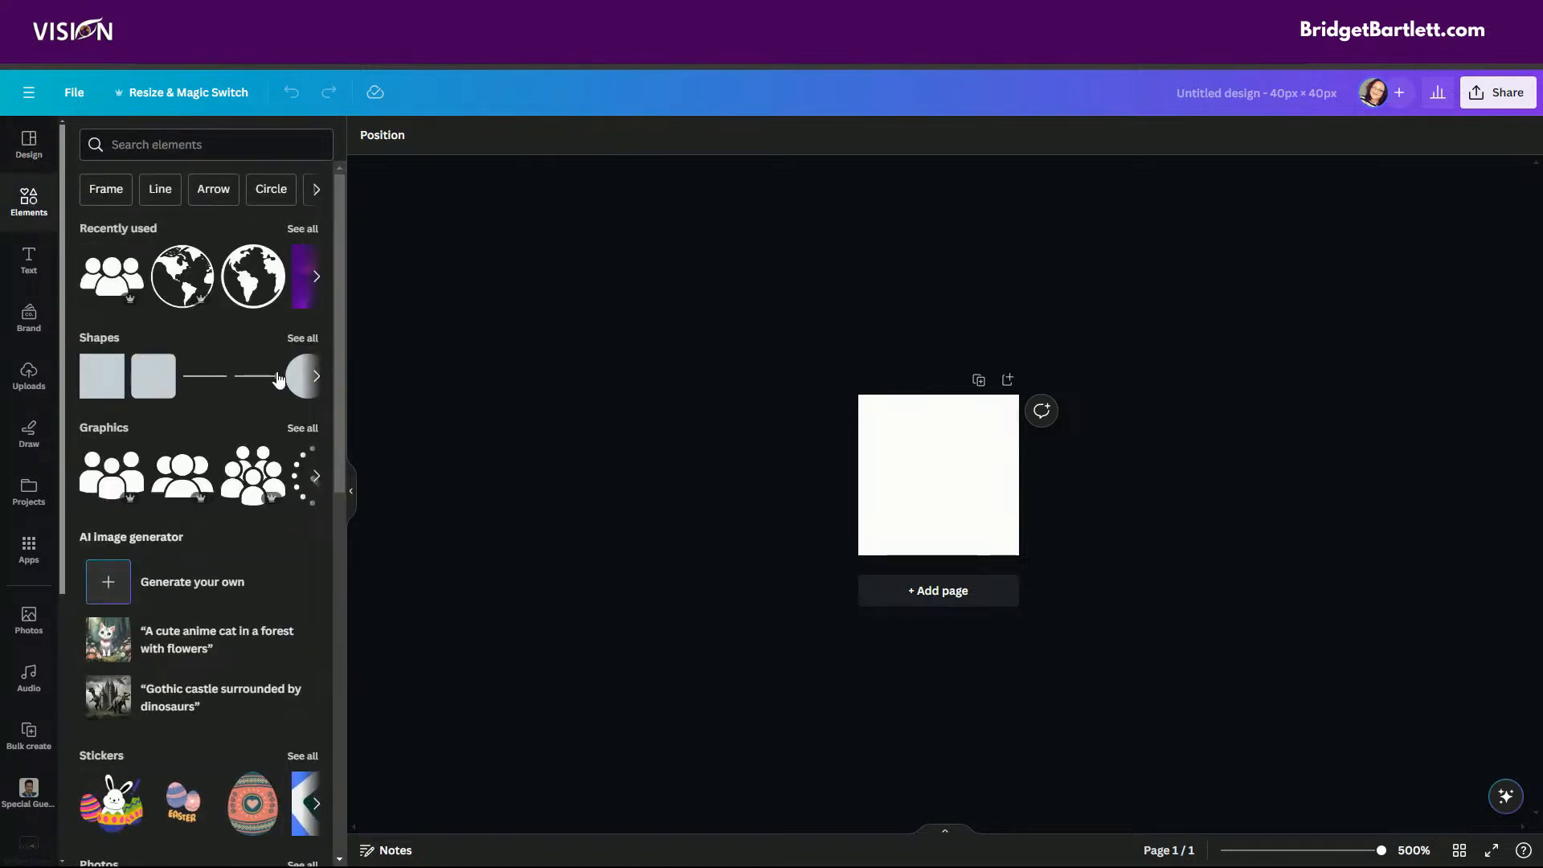
pyautogui.click(303, 338)
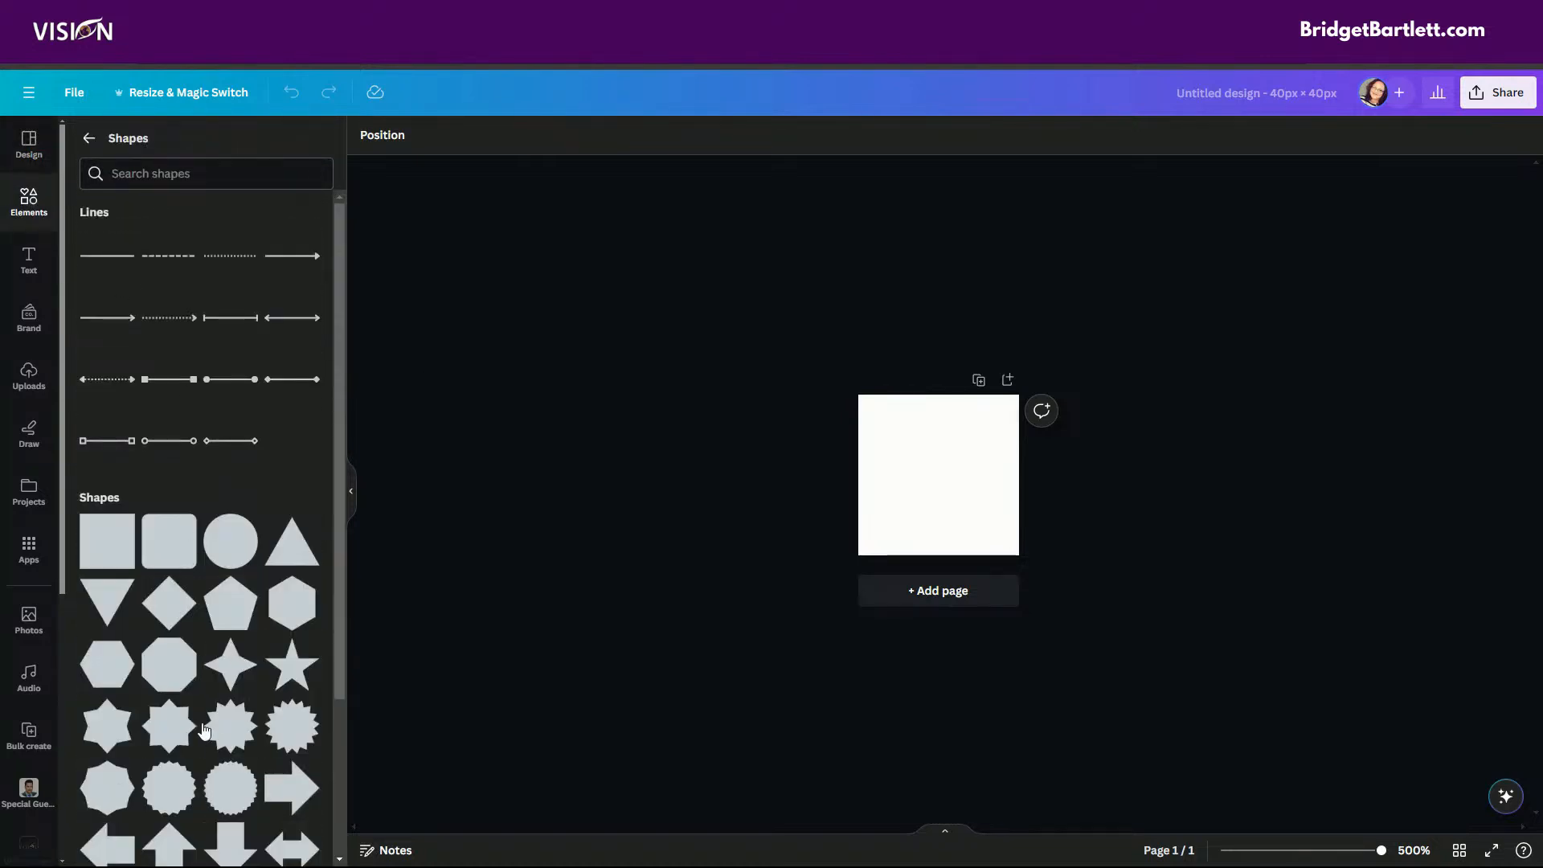
pyautogui.scroll(-3, 204, 730)
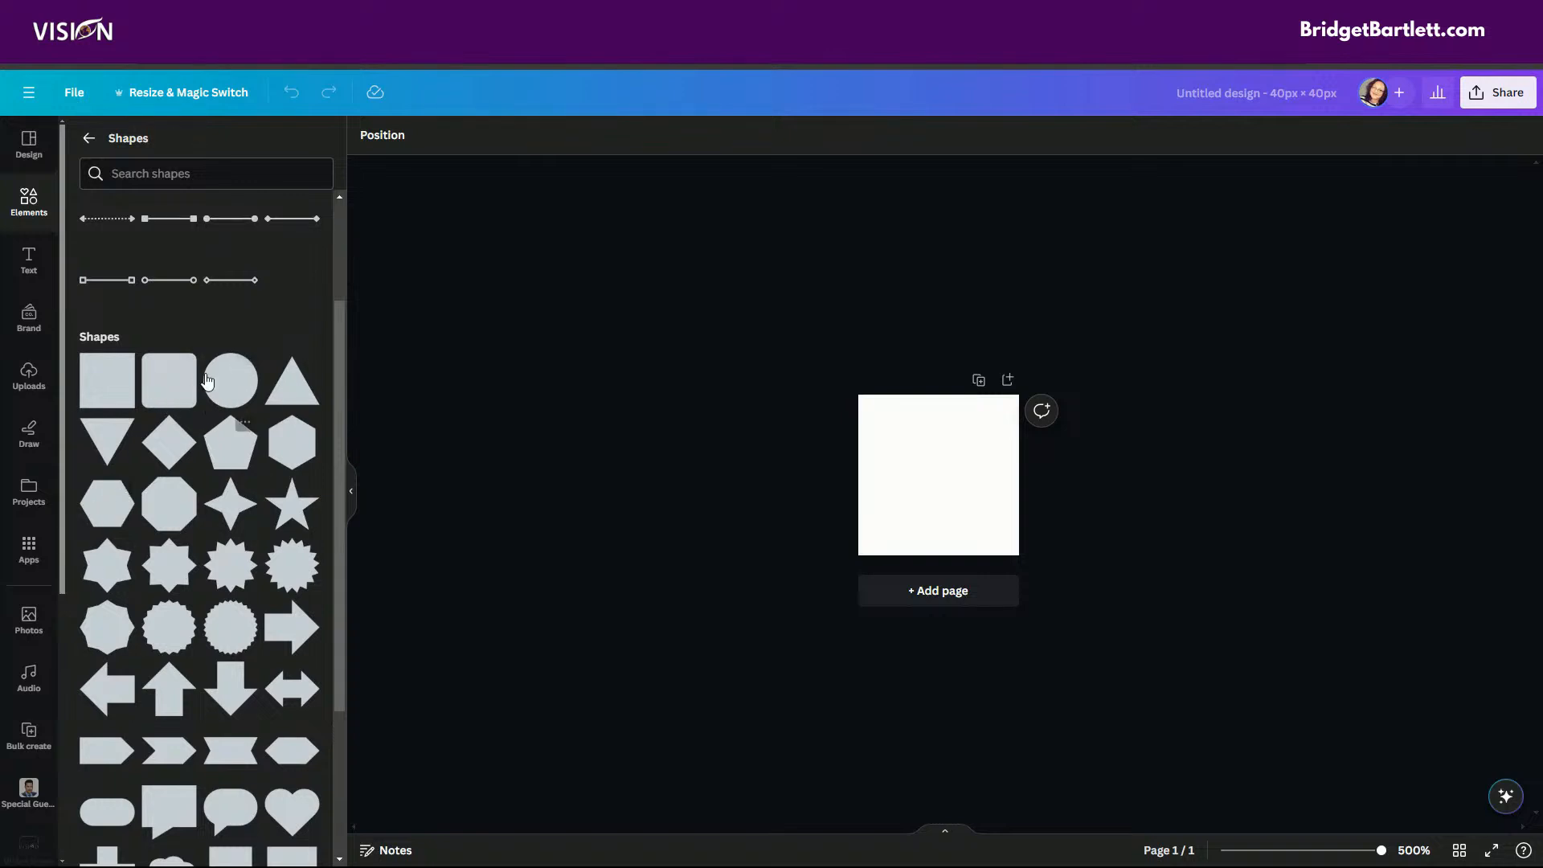
pyautogui.click(227, 393)
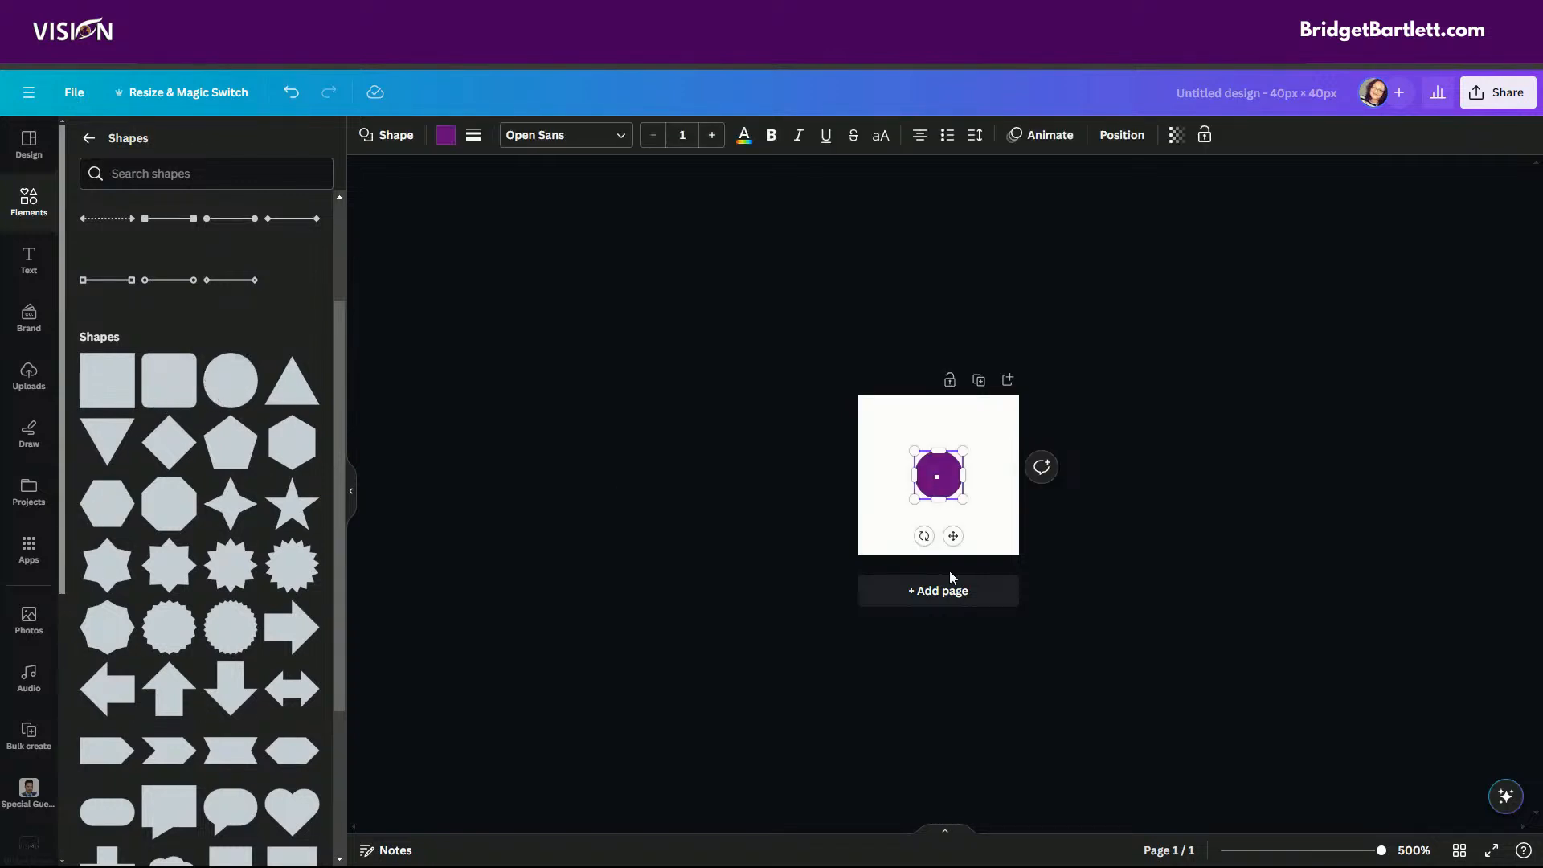
# Enlarge and centre the circle so it nearly fills the page, and recolour it with the brand palette's light orange.
pyautogui.moveTo(914, 451); pyautogui.dragTo(855, 412)
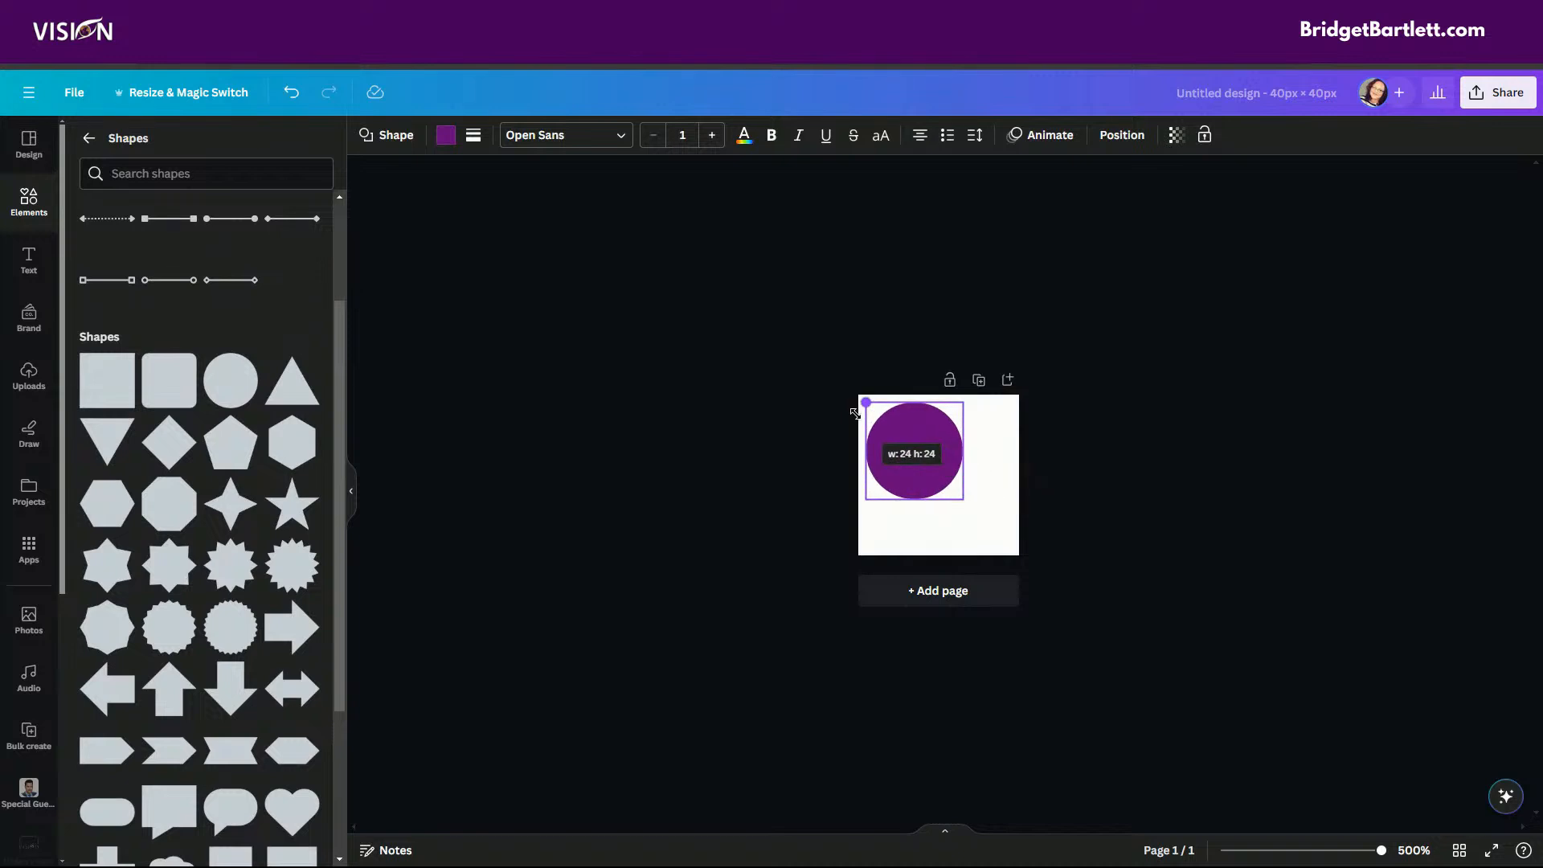
pyautogui.moveTo(963, 498); pyautogui.dragTo(1008, 550)
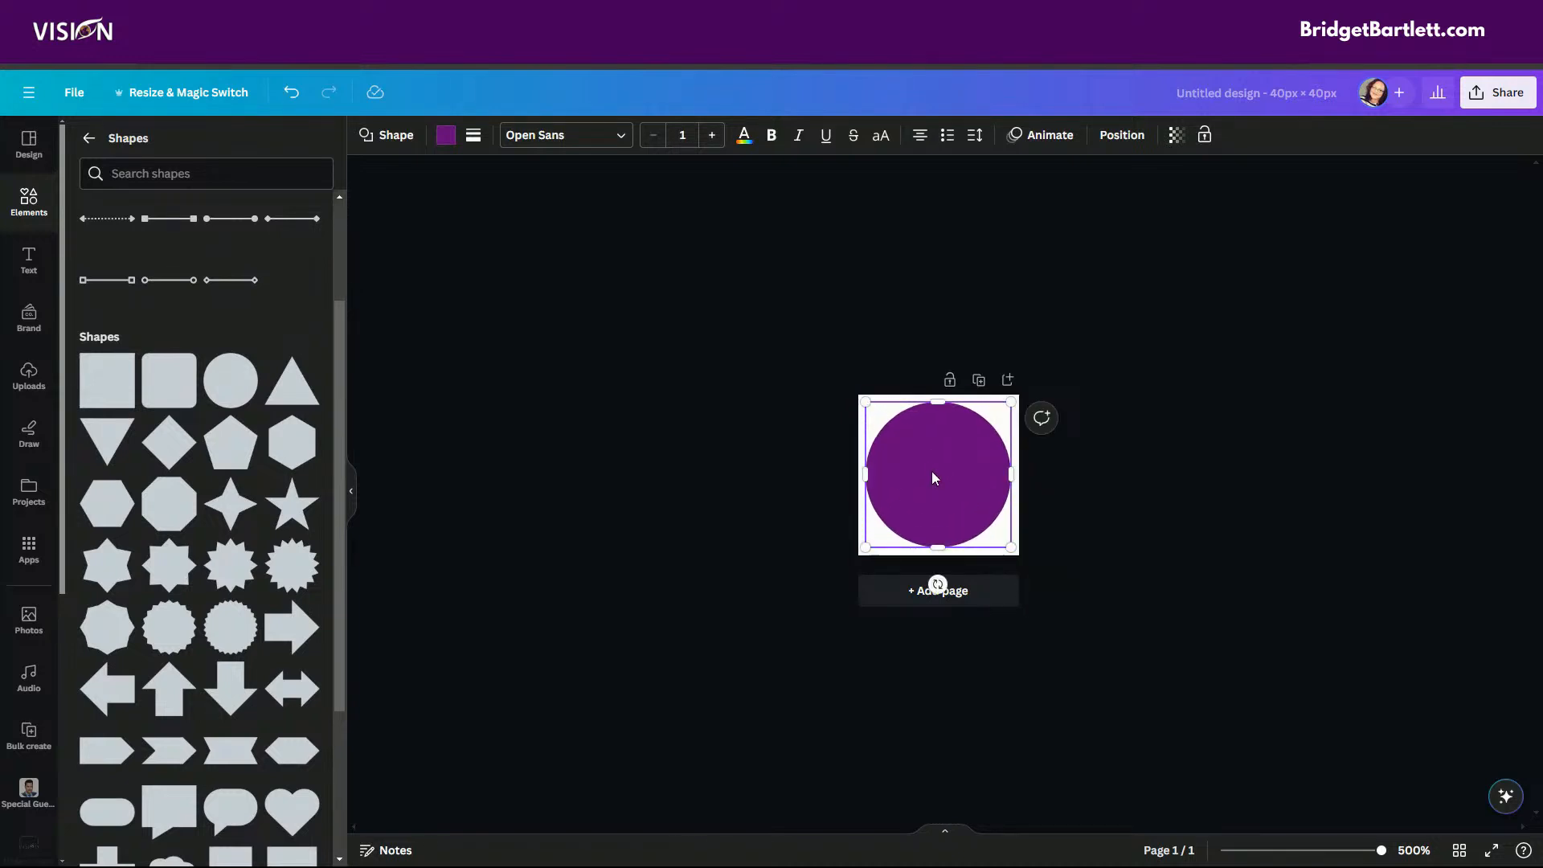
pyautogui.moveTo(932, 474); pyautogui.dragTo(934, 474)
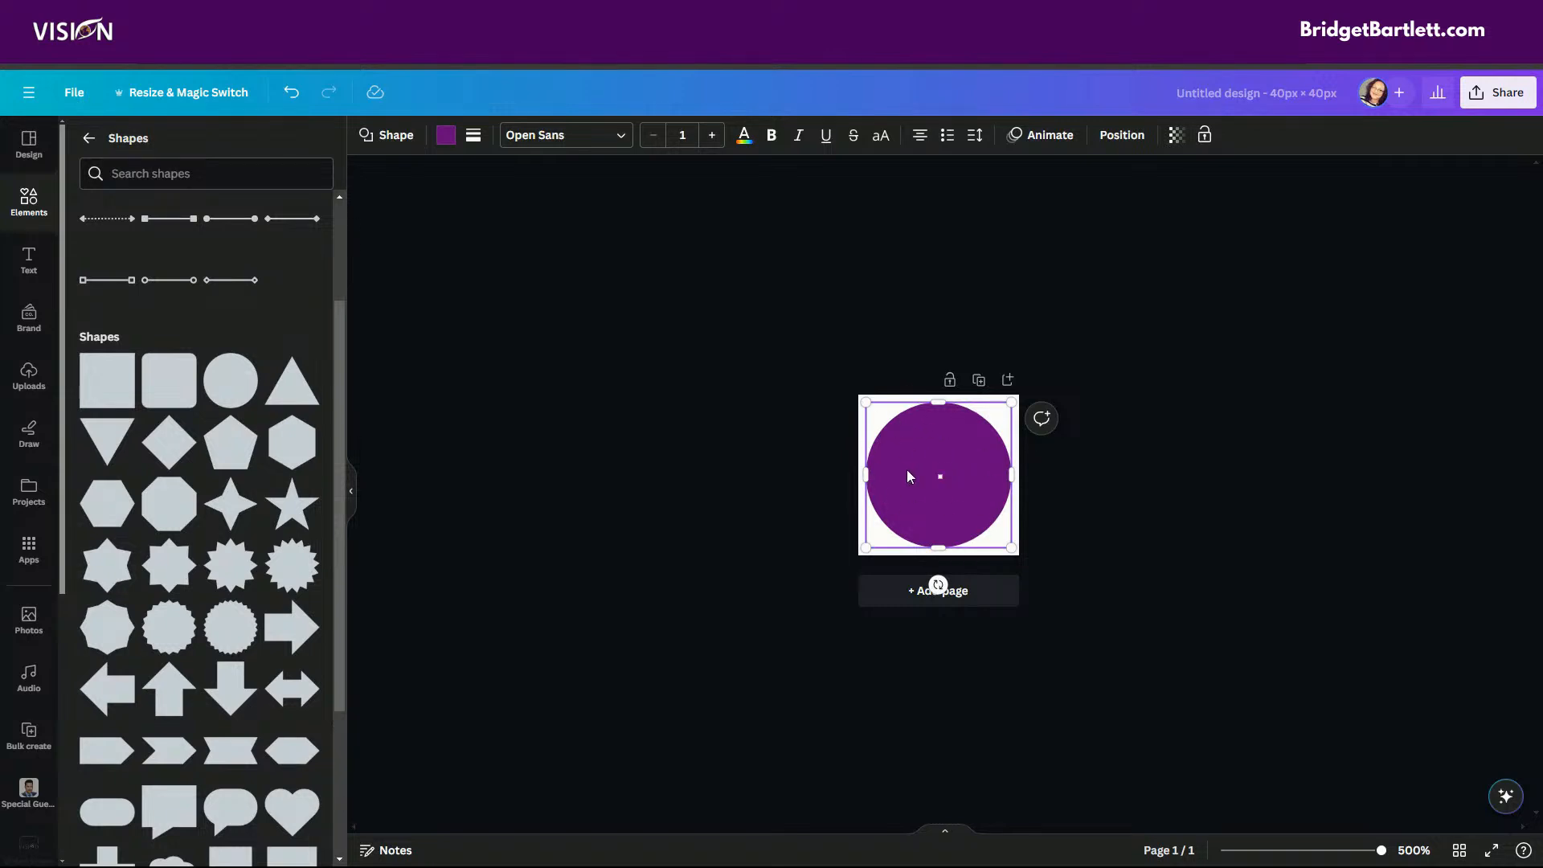
pyautogui.click(445, 136)
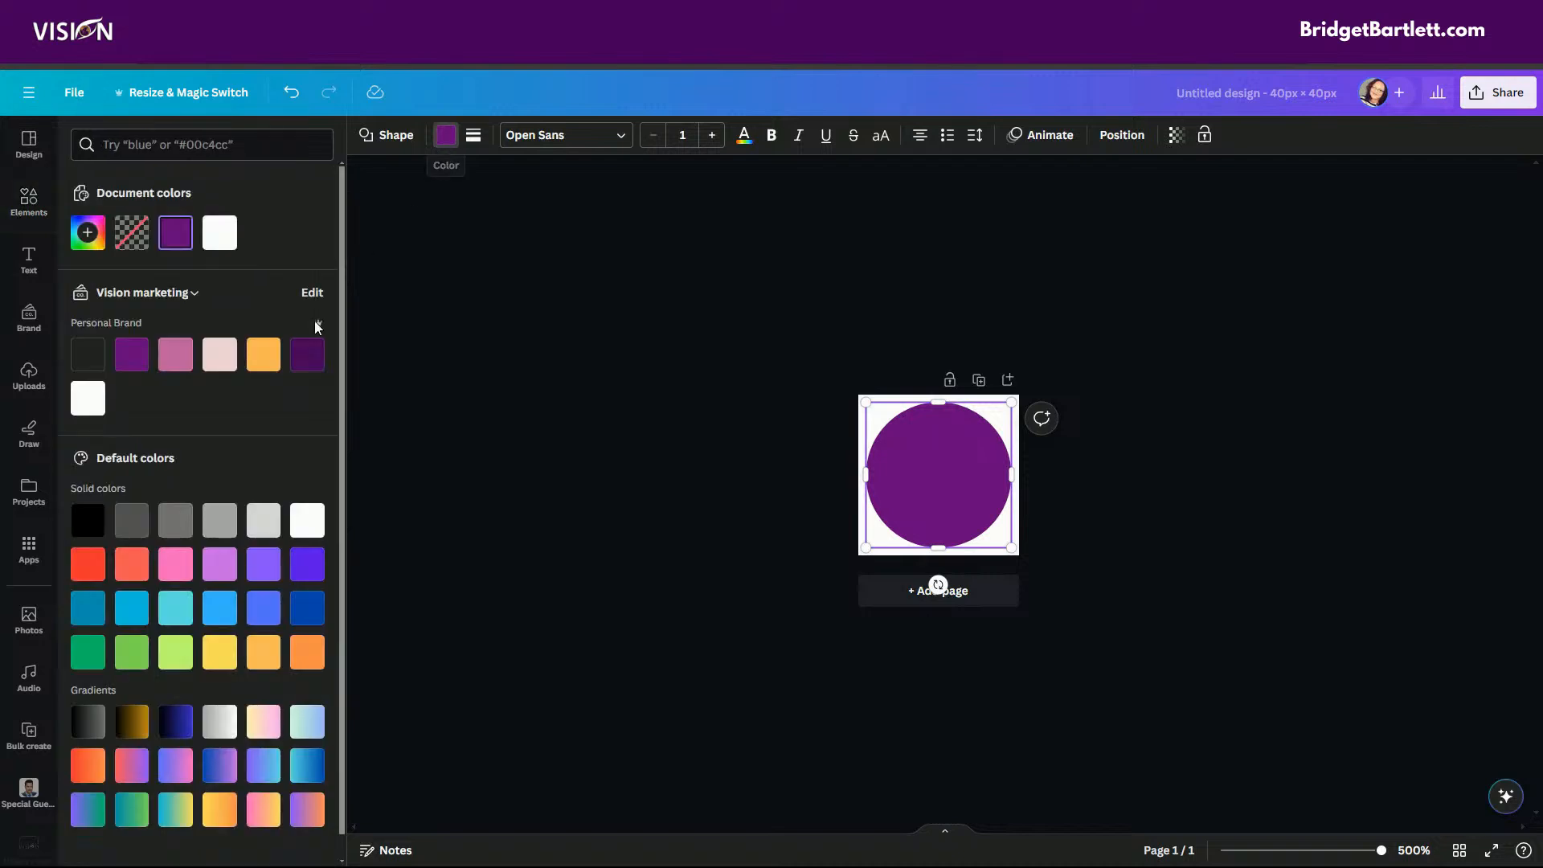
pyautogui.click(262, 354)
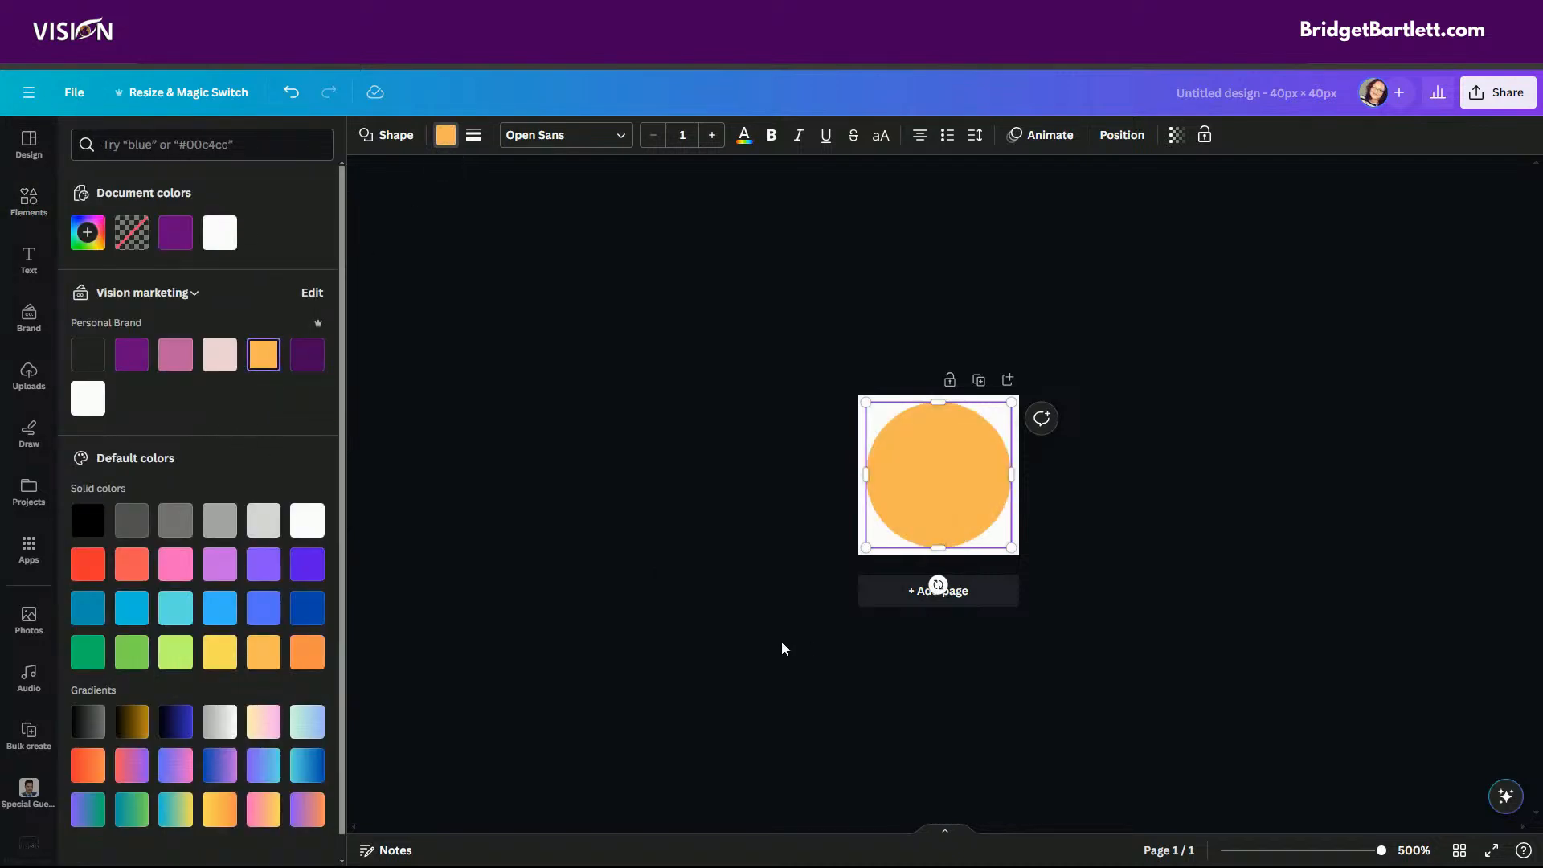
# Add a heading text element over the circle containing only the letter V.
pyautogui.click(16, 264)
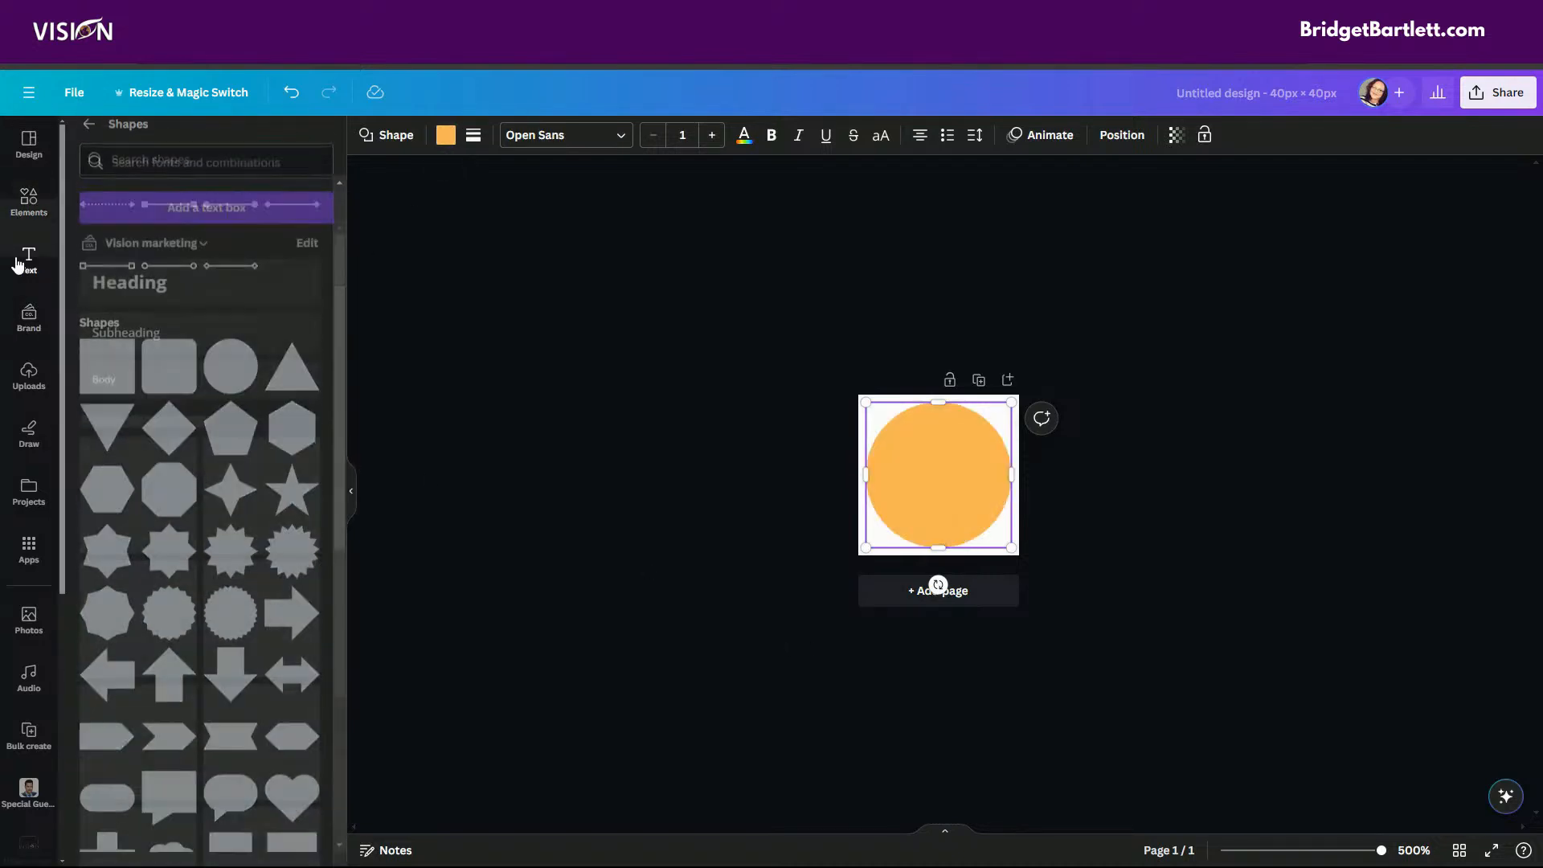
pyautogui.click(135, 267)
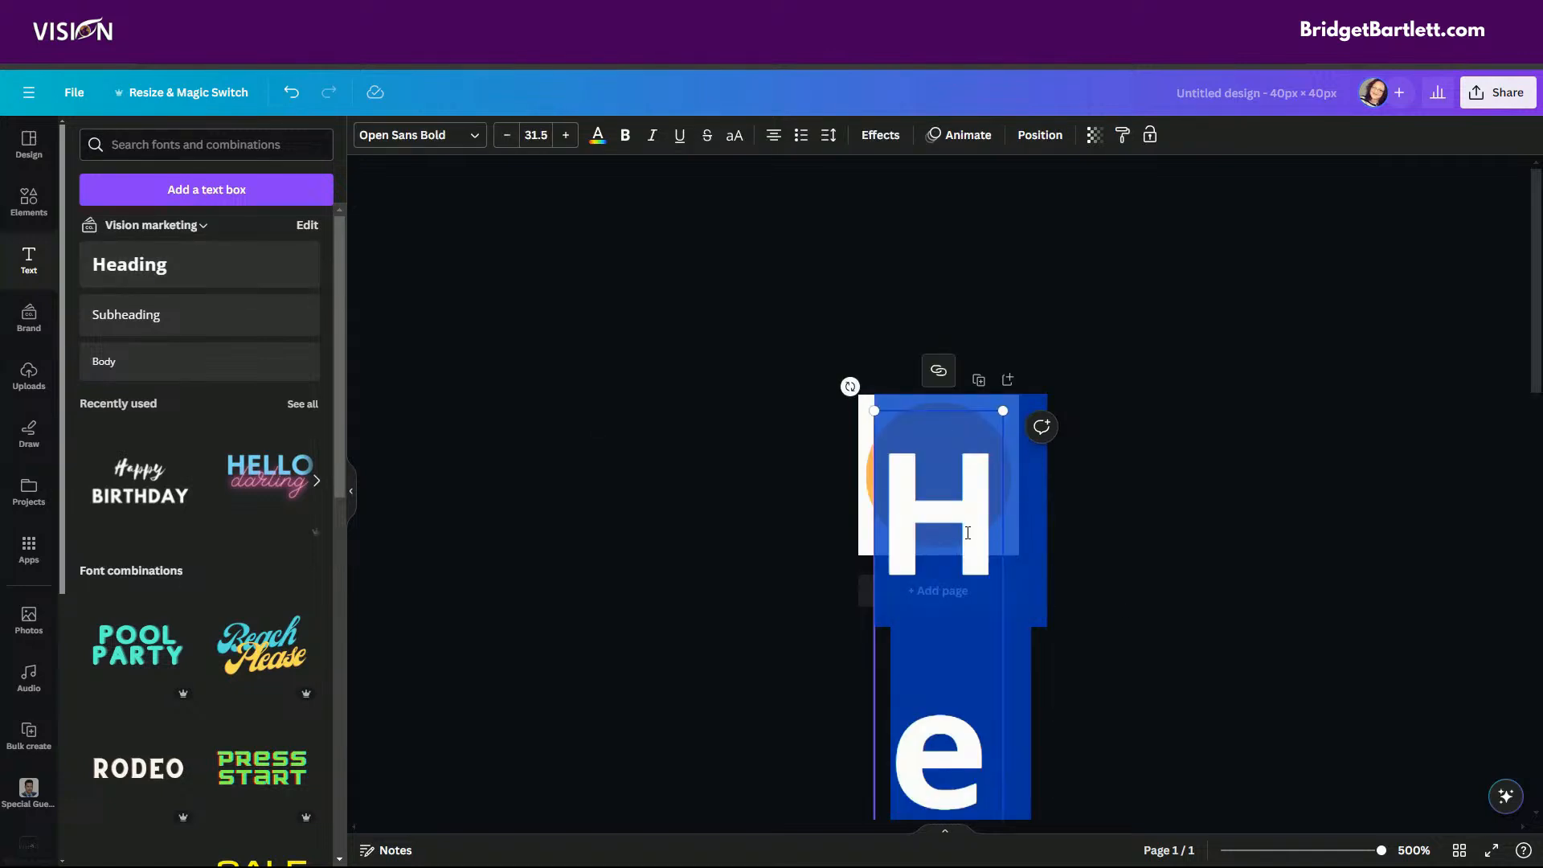
pyautogui.write('V')
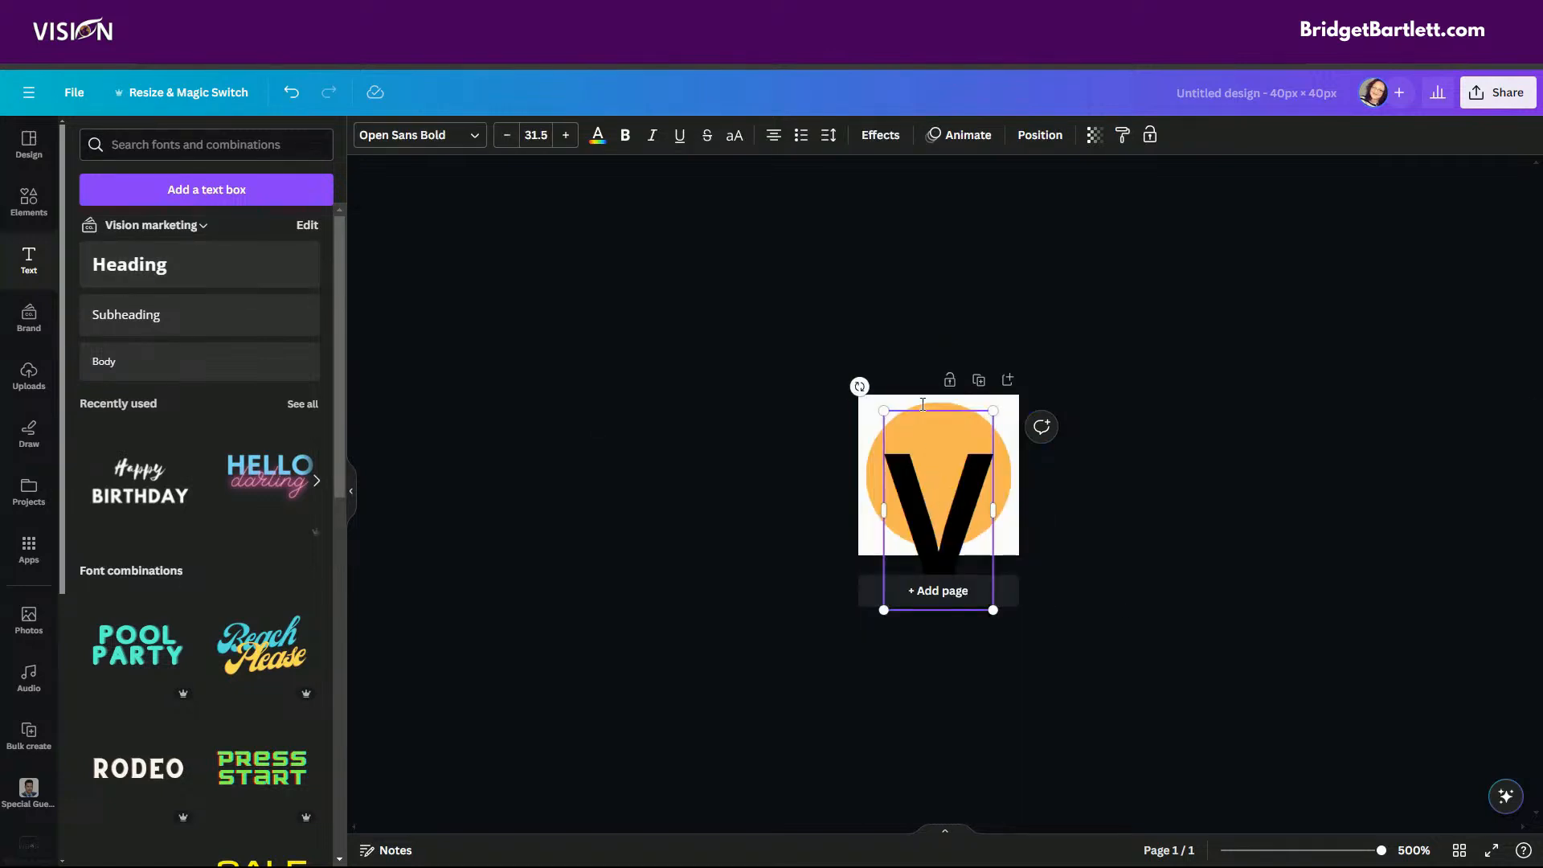
# Set the V's text colour to the brand palette's dark purple and give it the Lift effect.
pyautogui.click(597, 137)
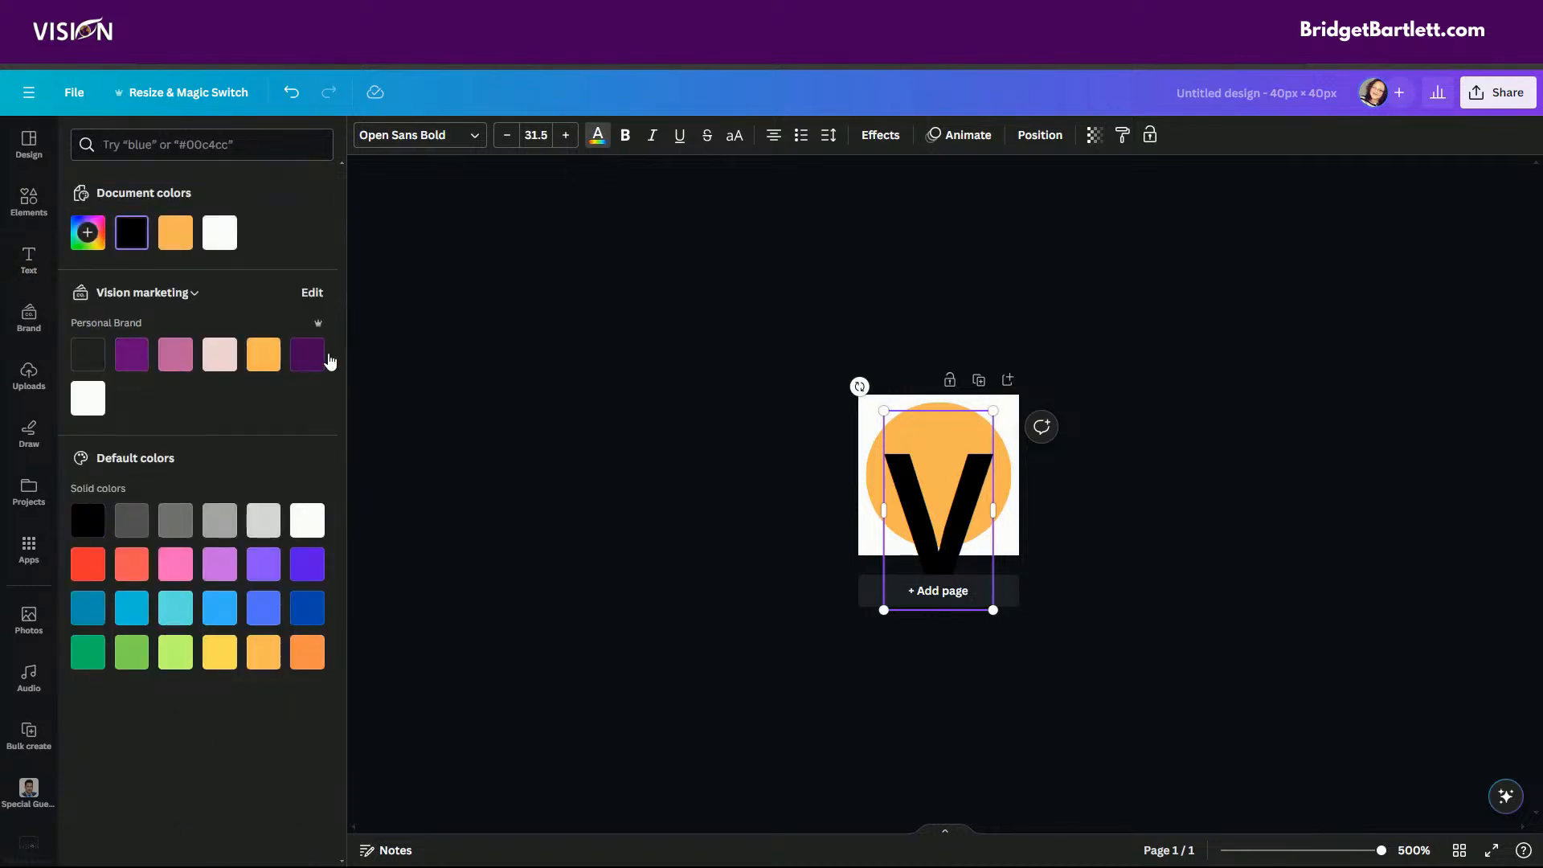
pyautogui.click(304, 359)
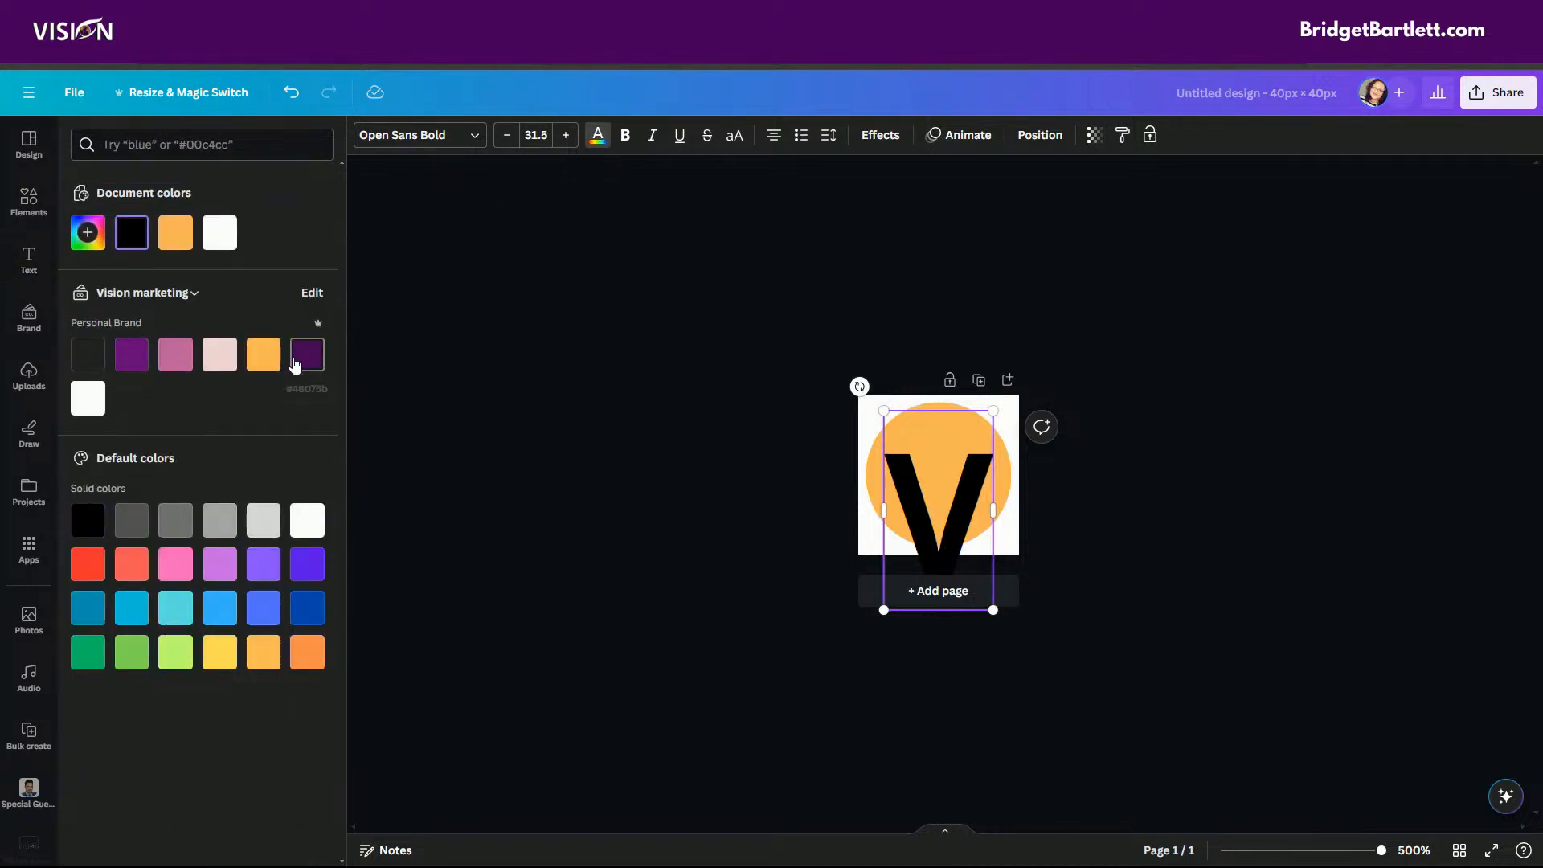
pyautogui.click(880, 136)
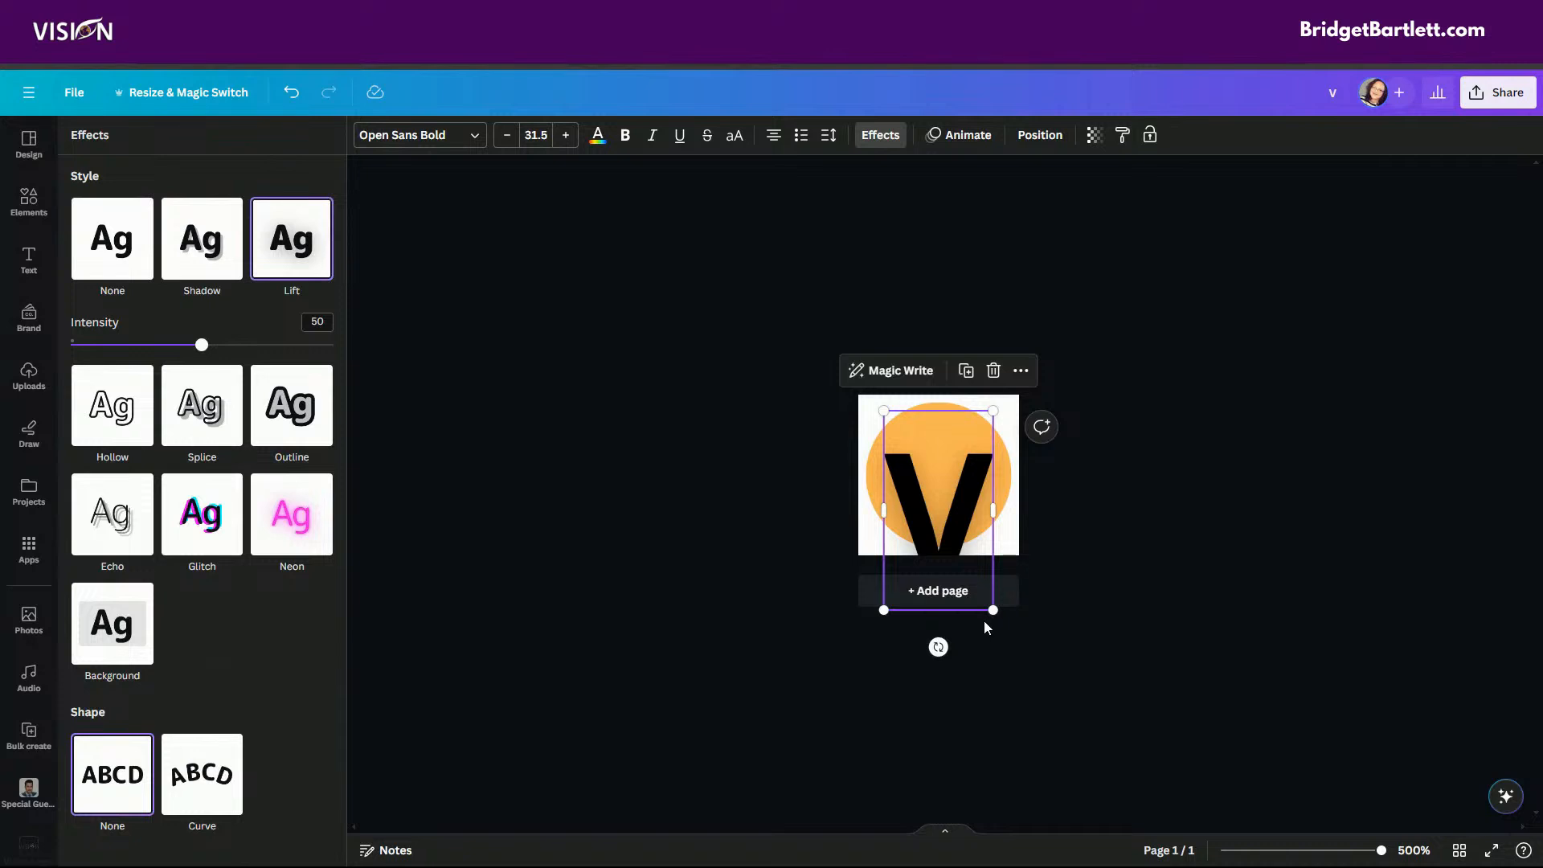
# Scale the letter V to a font size of about 27.3 and centre it on the circle.
pyautogui.moveTo(992, 610); pyautogui.dragTo(947, 544)
pyautogui.moveTo(952, 542); pyautogui.dragTo(955, 549)
pyautogui.moveTo(932, 486); pyautogui.dragTo(951, 472)
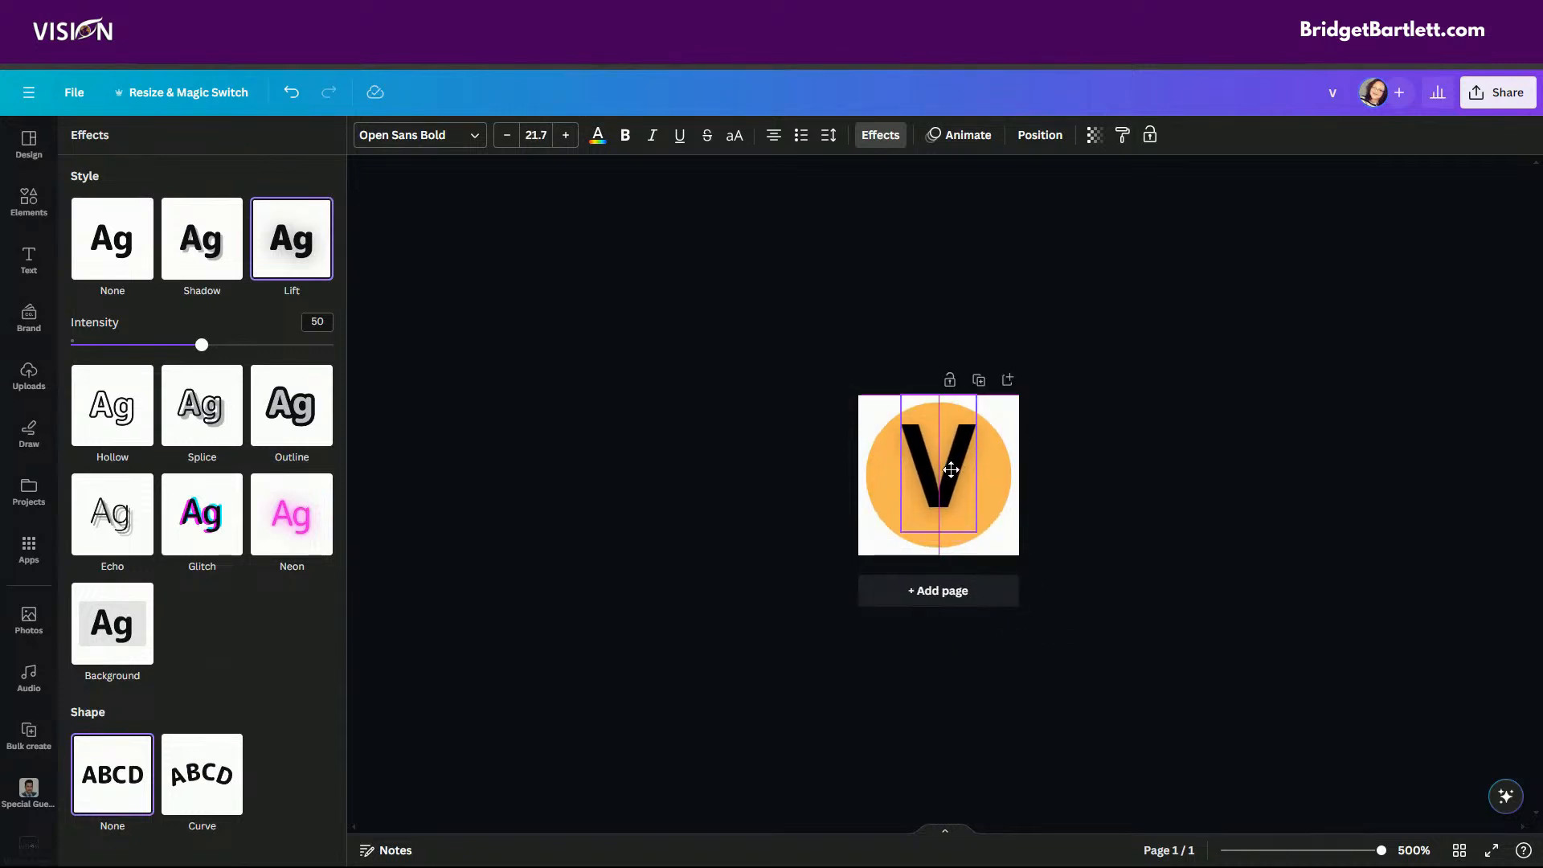
pyautogui.moveTo(976, 539); pyautogui.dragTo(998, 567)
pyautogui.moveTo(953, 492)
pyautogui.mouseDown()
pyautogui.moveTo(954, 460)
pyautogui.moveTo(953, 472)
pyautogui.mouseUp()
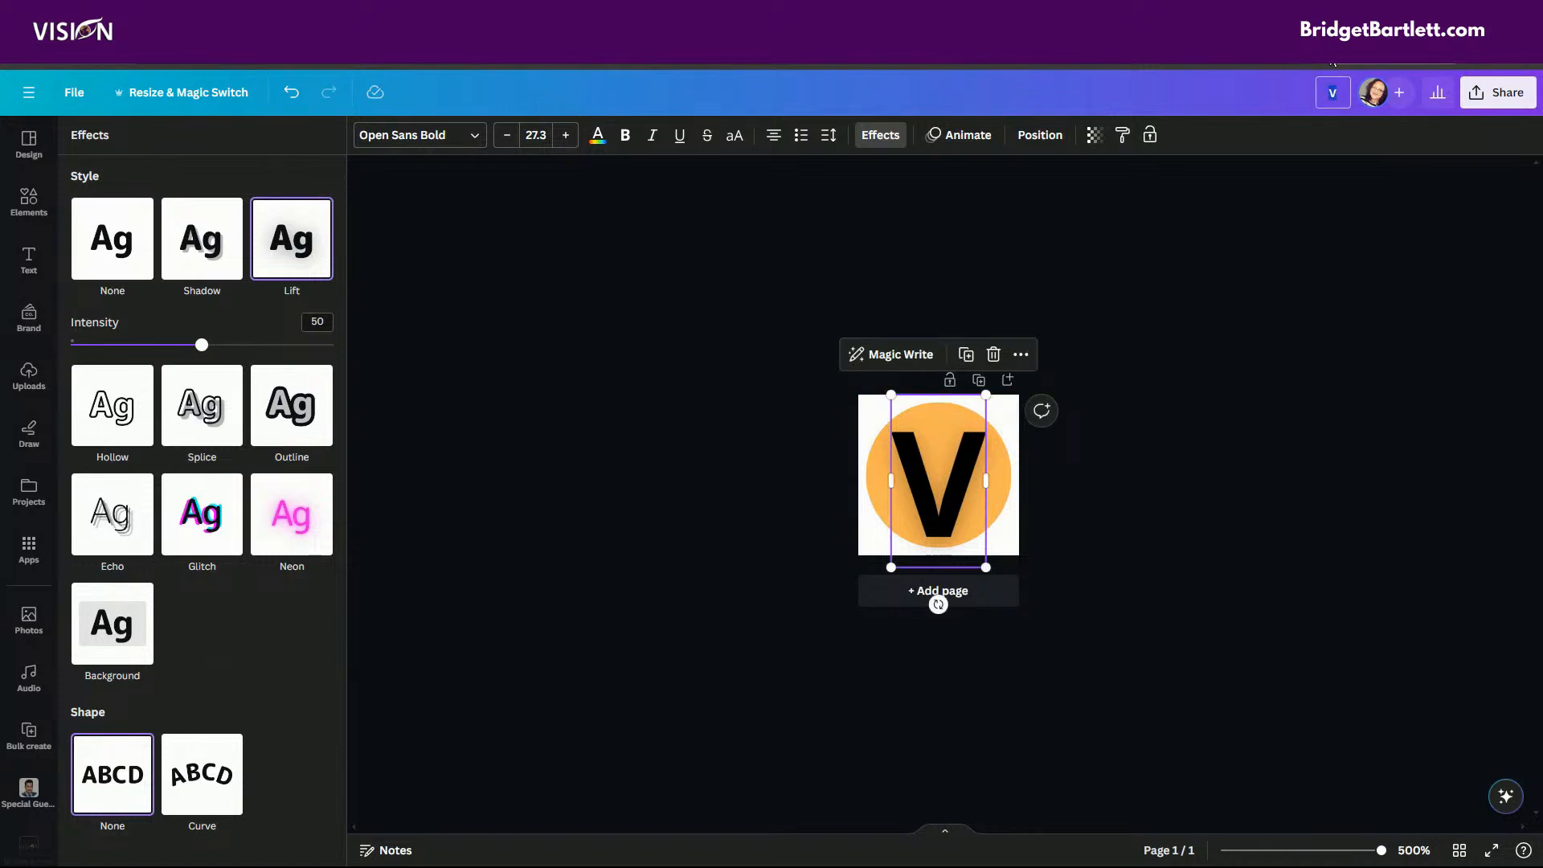
# Name the design "Favicon Test".
pyautogui.write('FG')
pyautogui.press('BackSpace')
pyautogui.write('avicon Test')
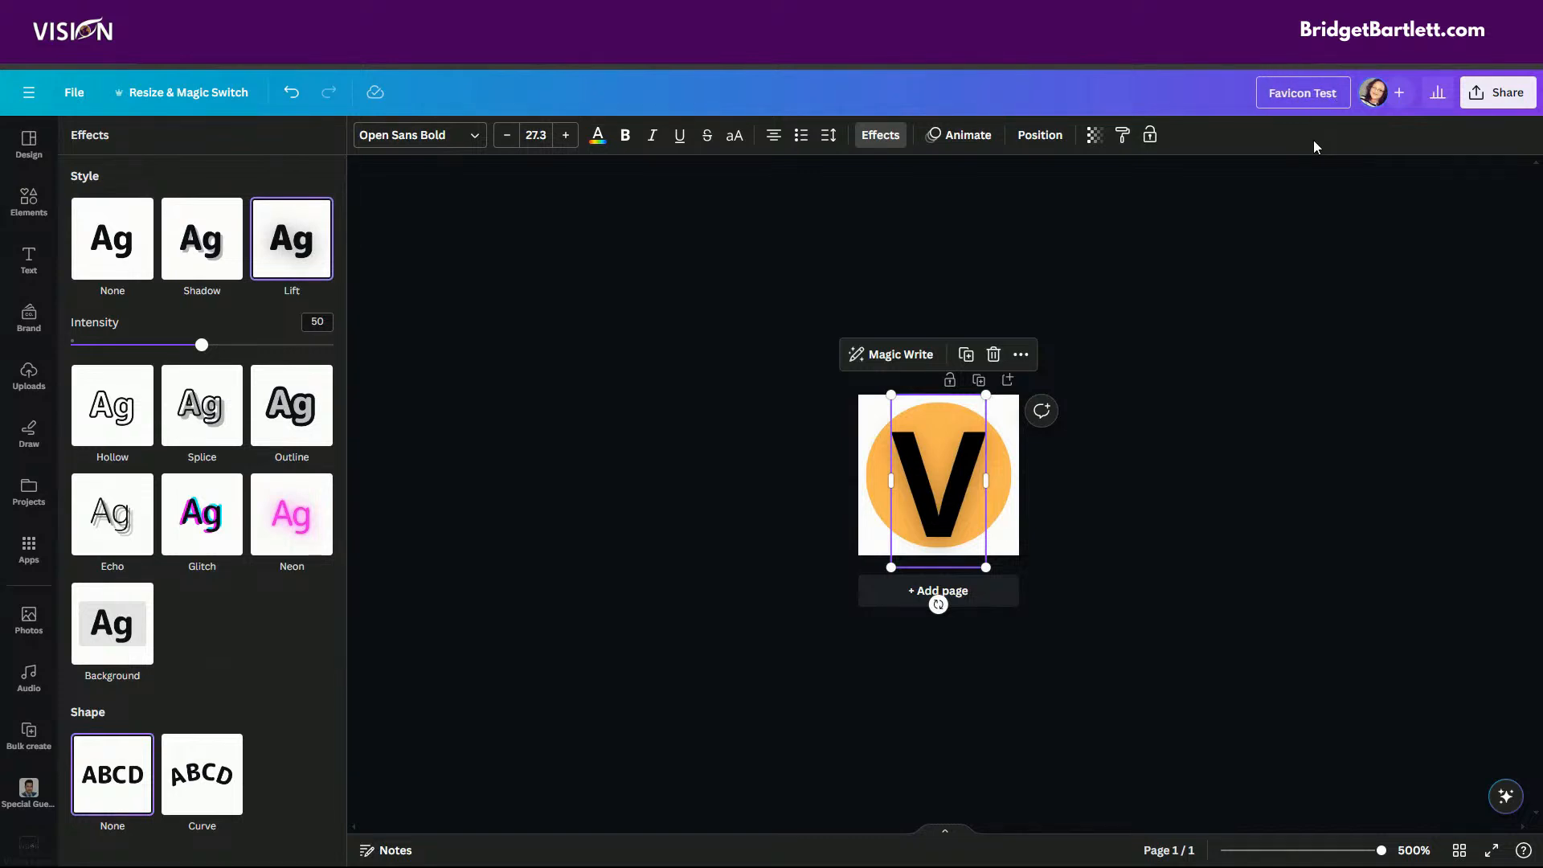
# Download the design as a 40 × 40 px PNG with a transparent background and save it as Favicon Test.
pyautogui.click(1502, 94)
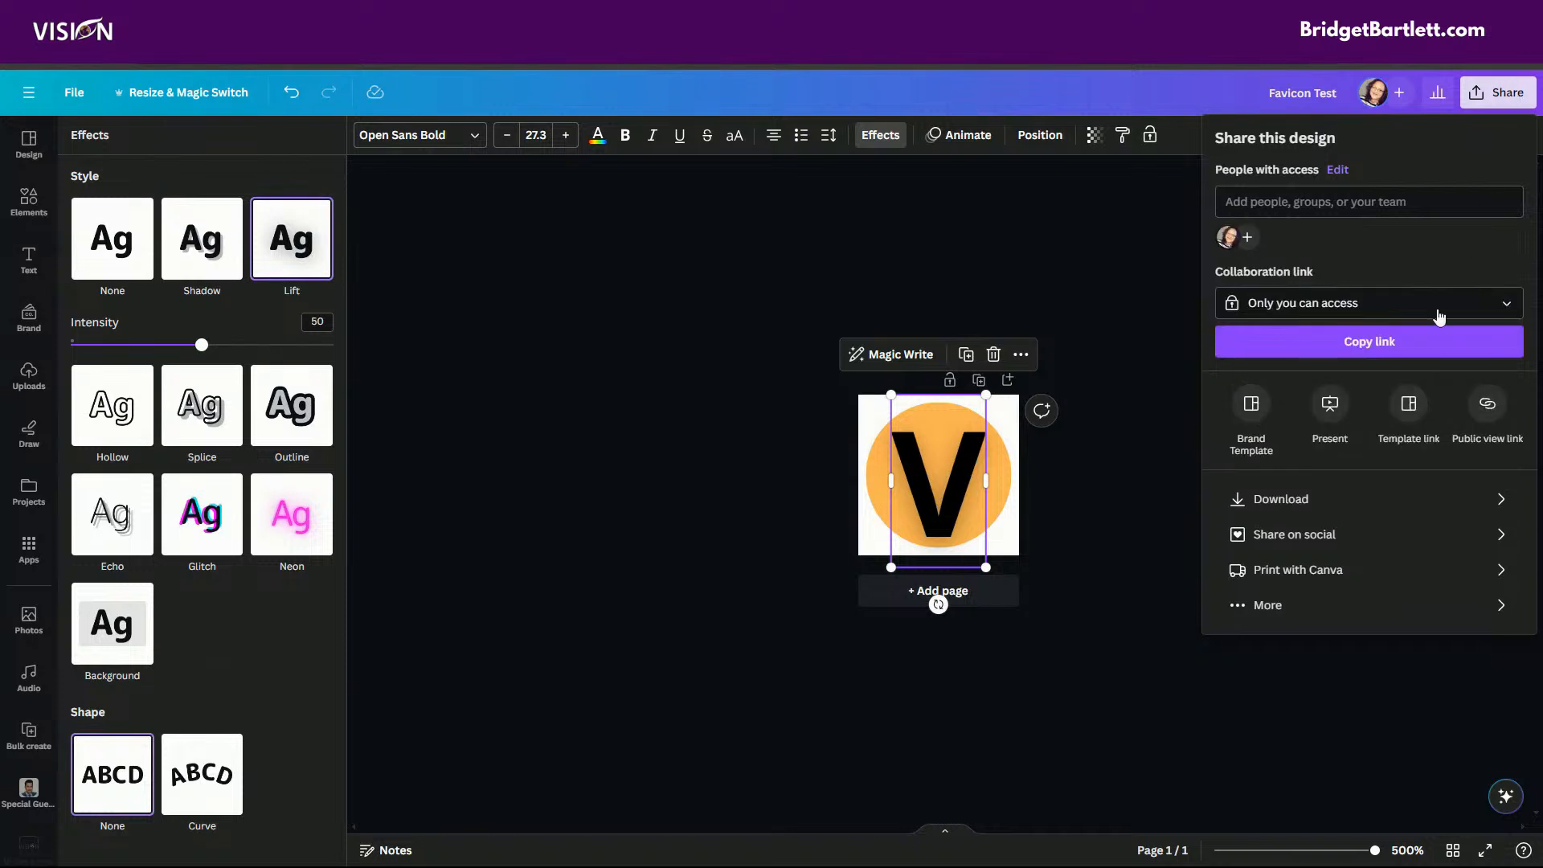
pyautogui.click(1279, 499)
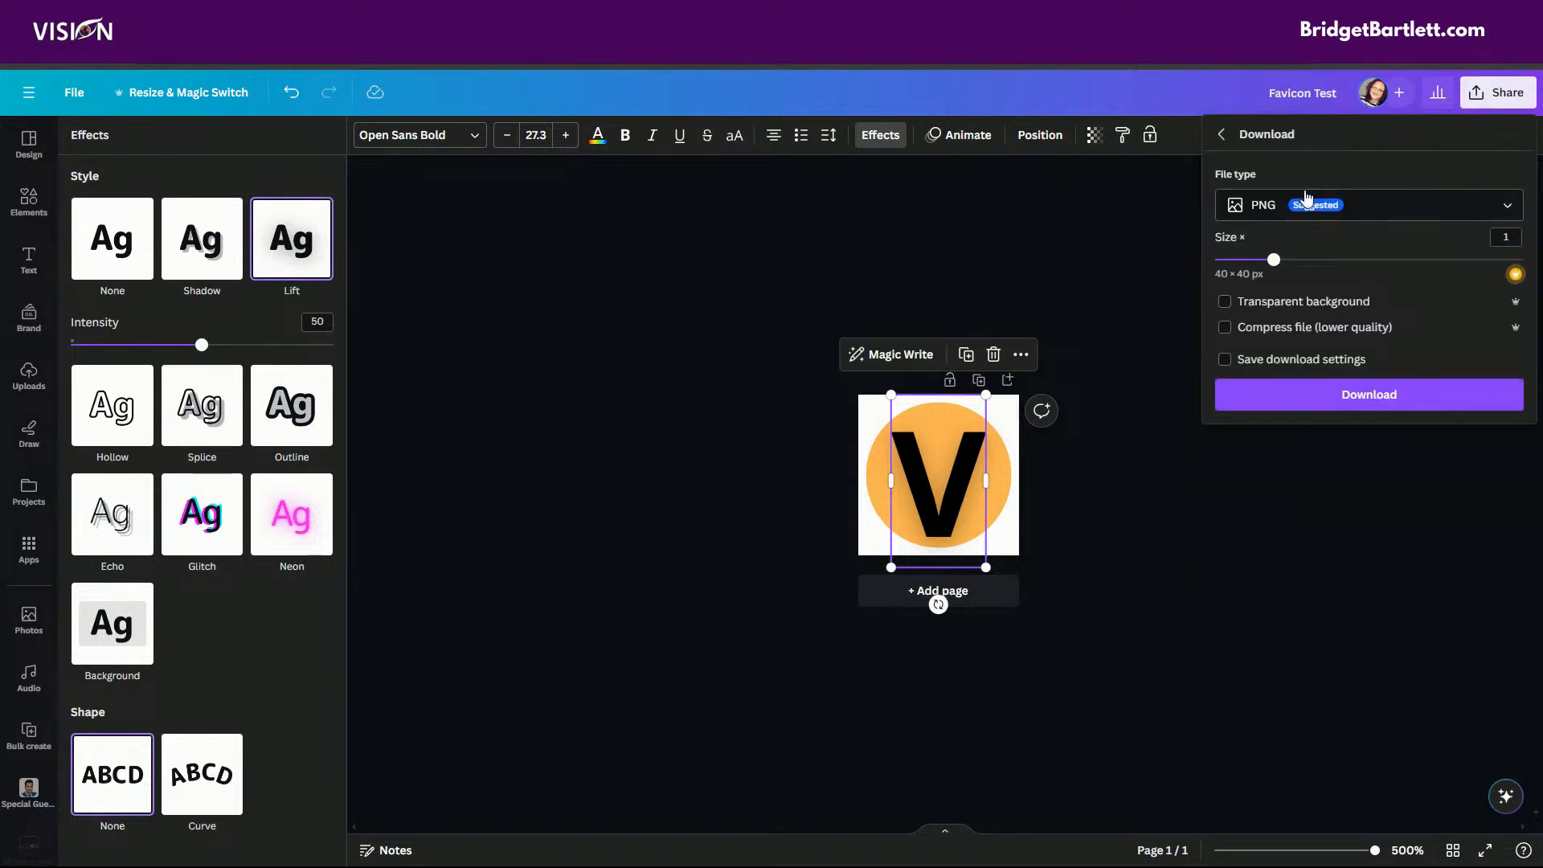
pyautogui.click(1228, 303)
pyautogui.click(1364, 395)
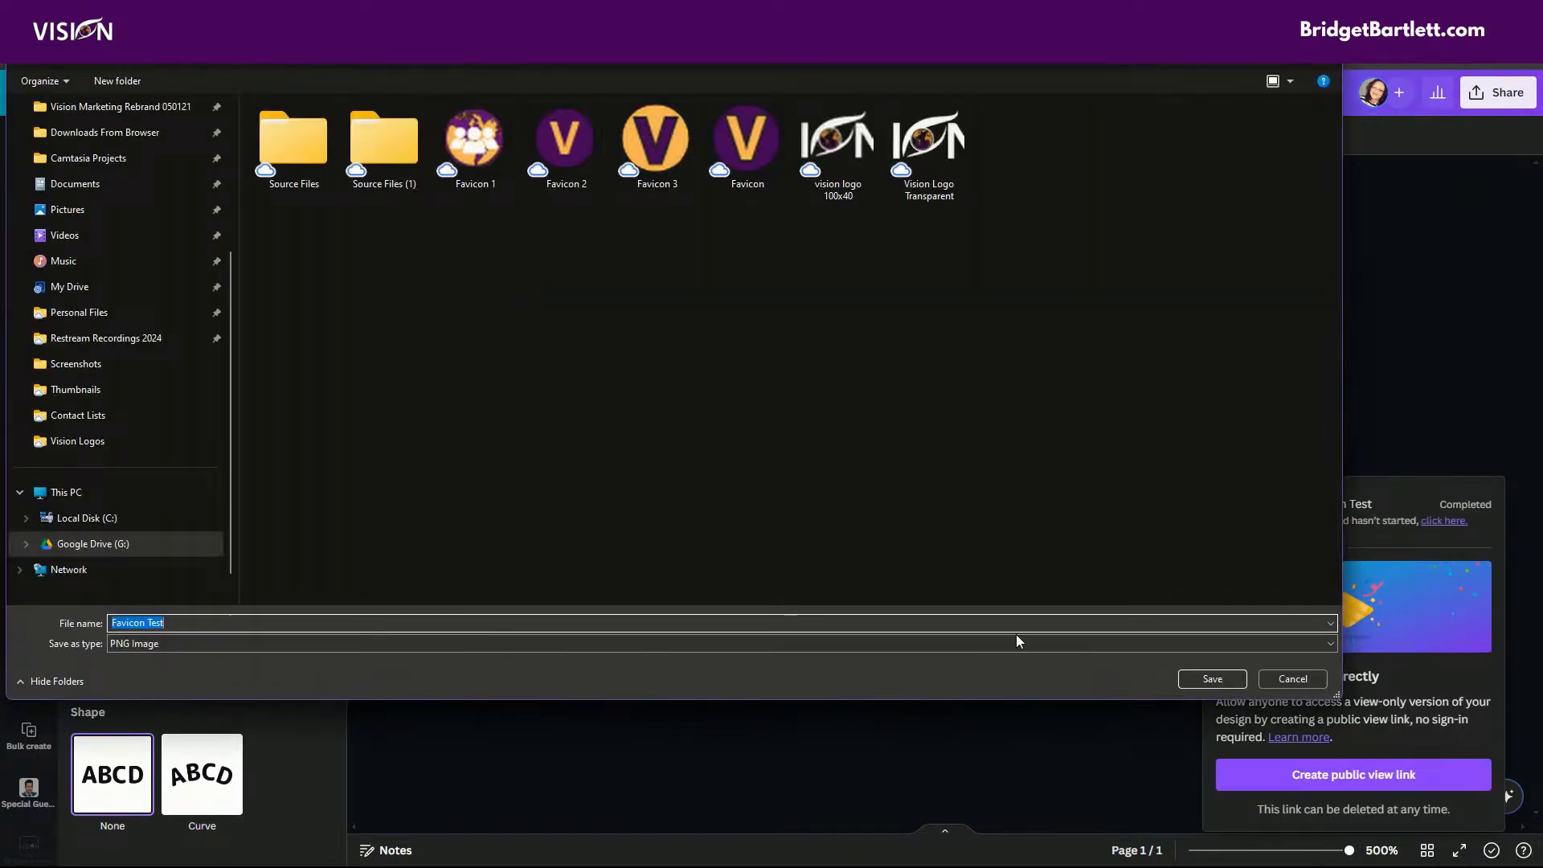
pyautogui.click(1205, 678)
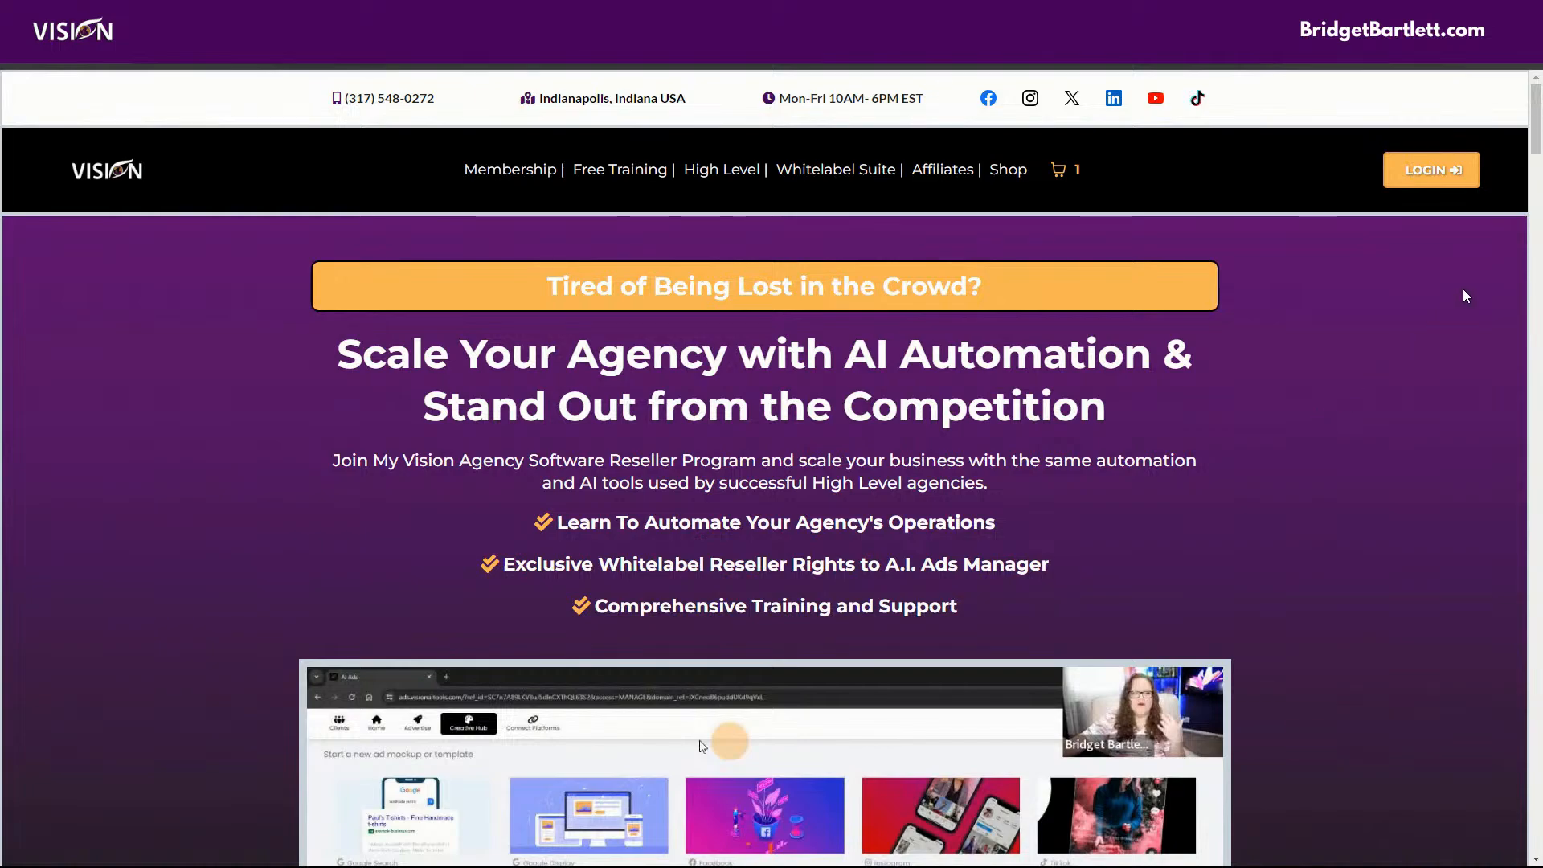
pyautogui.moveTo(1539, 139); pyautogui.dragTo(1538, 775)
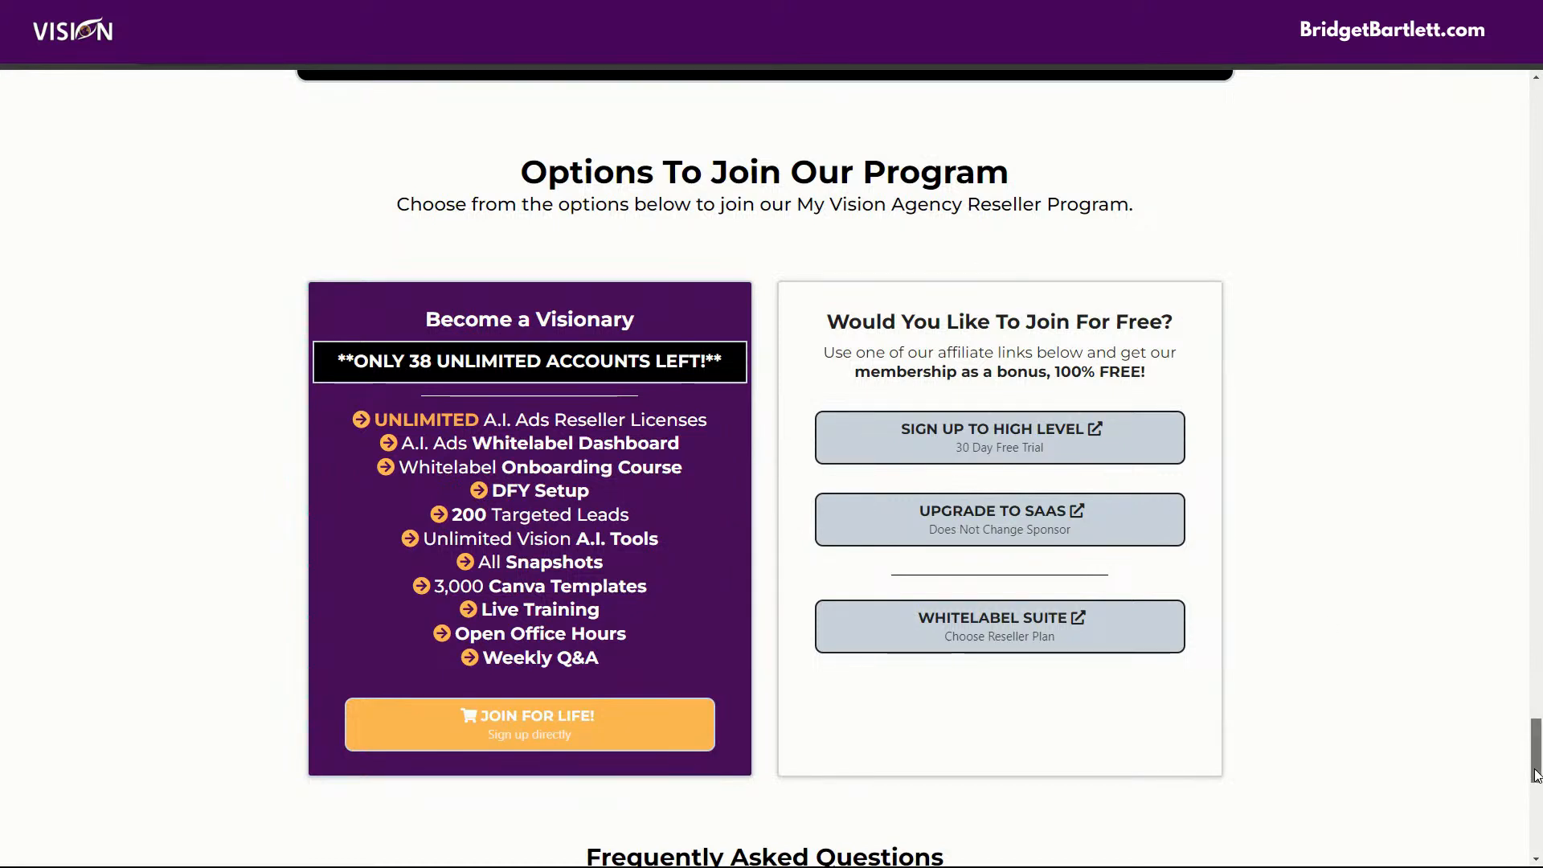
pyautogui.moveTo(1536, 775); pyautogui.dragTo(1535, 773)
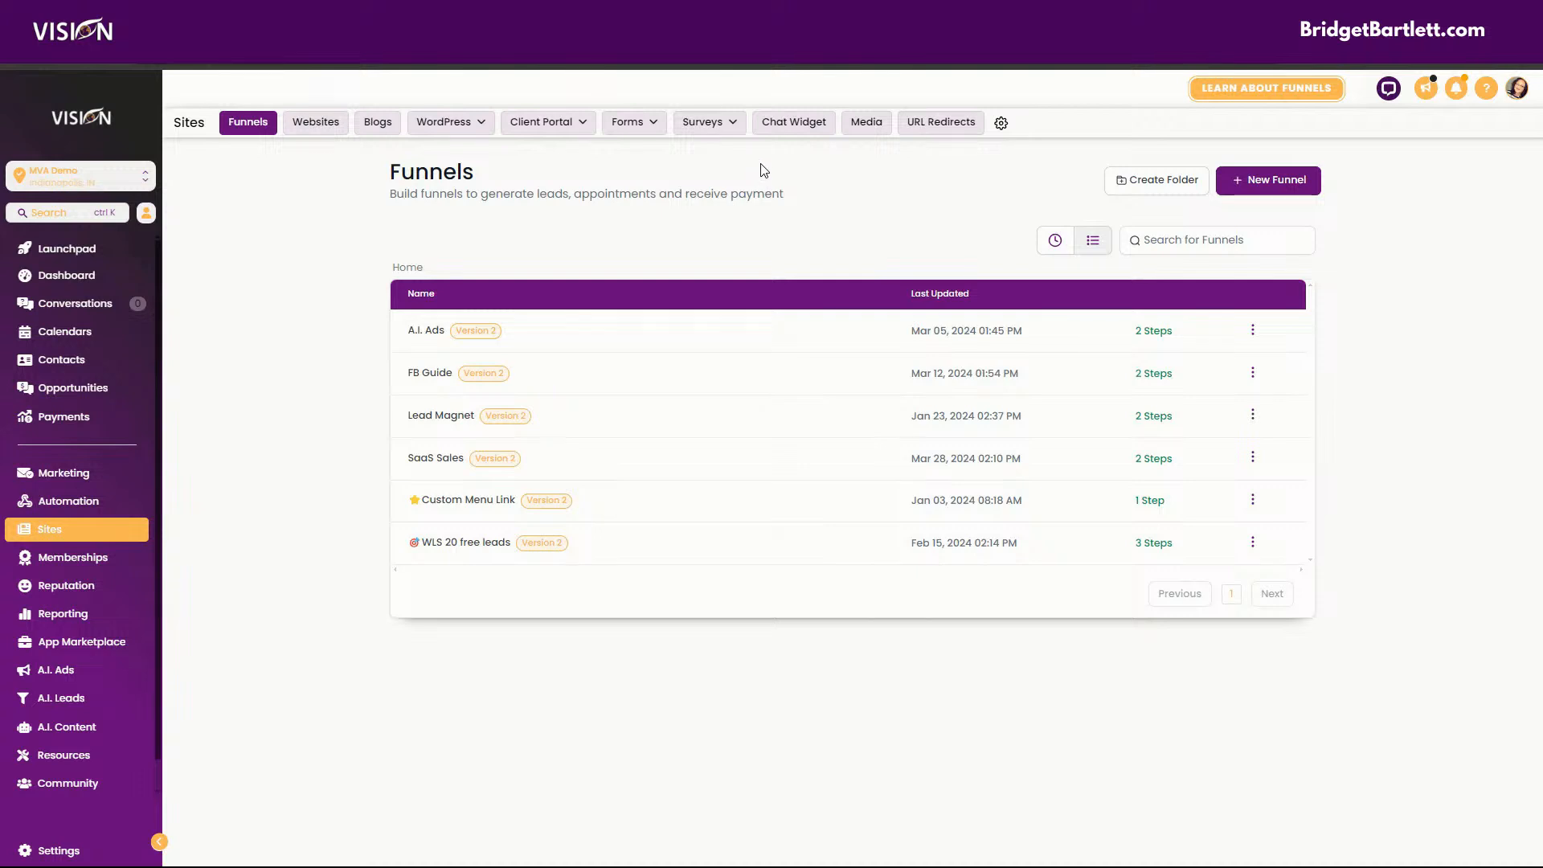
# In the Vision agency platform, open the media library and create a folder named Favicons.
pyautogui.click(866, 127)
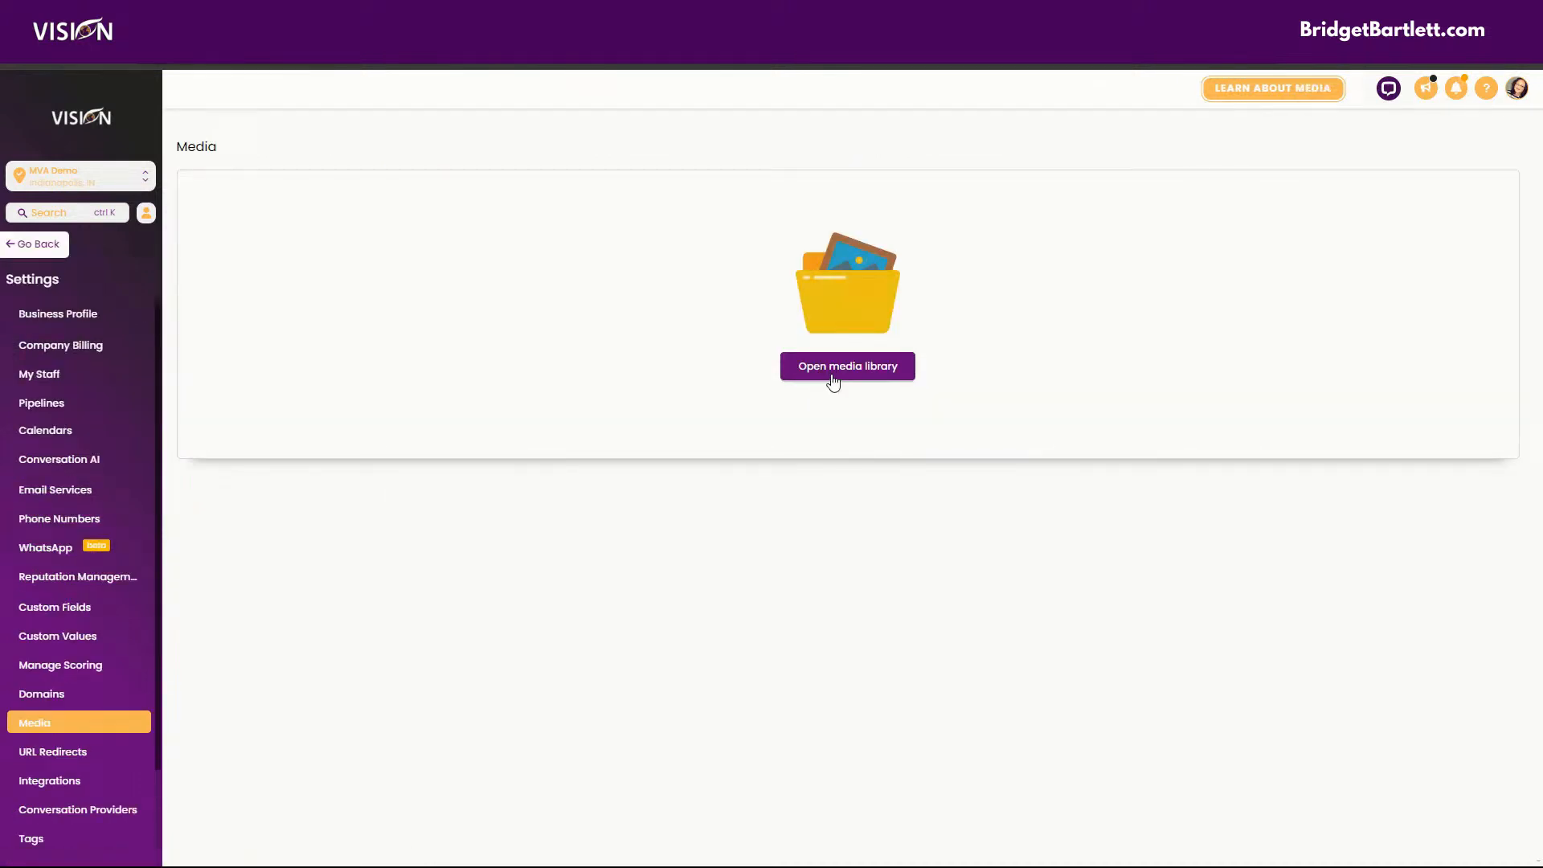
pyautogui.click(833, 381)
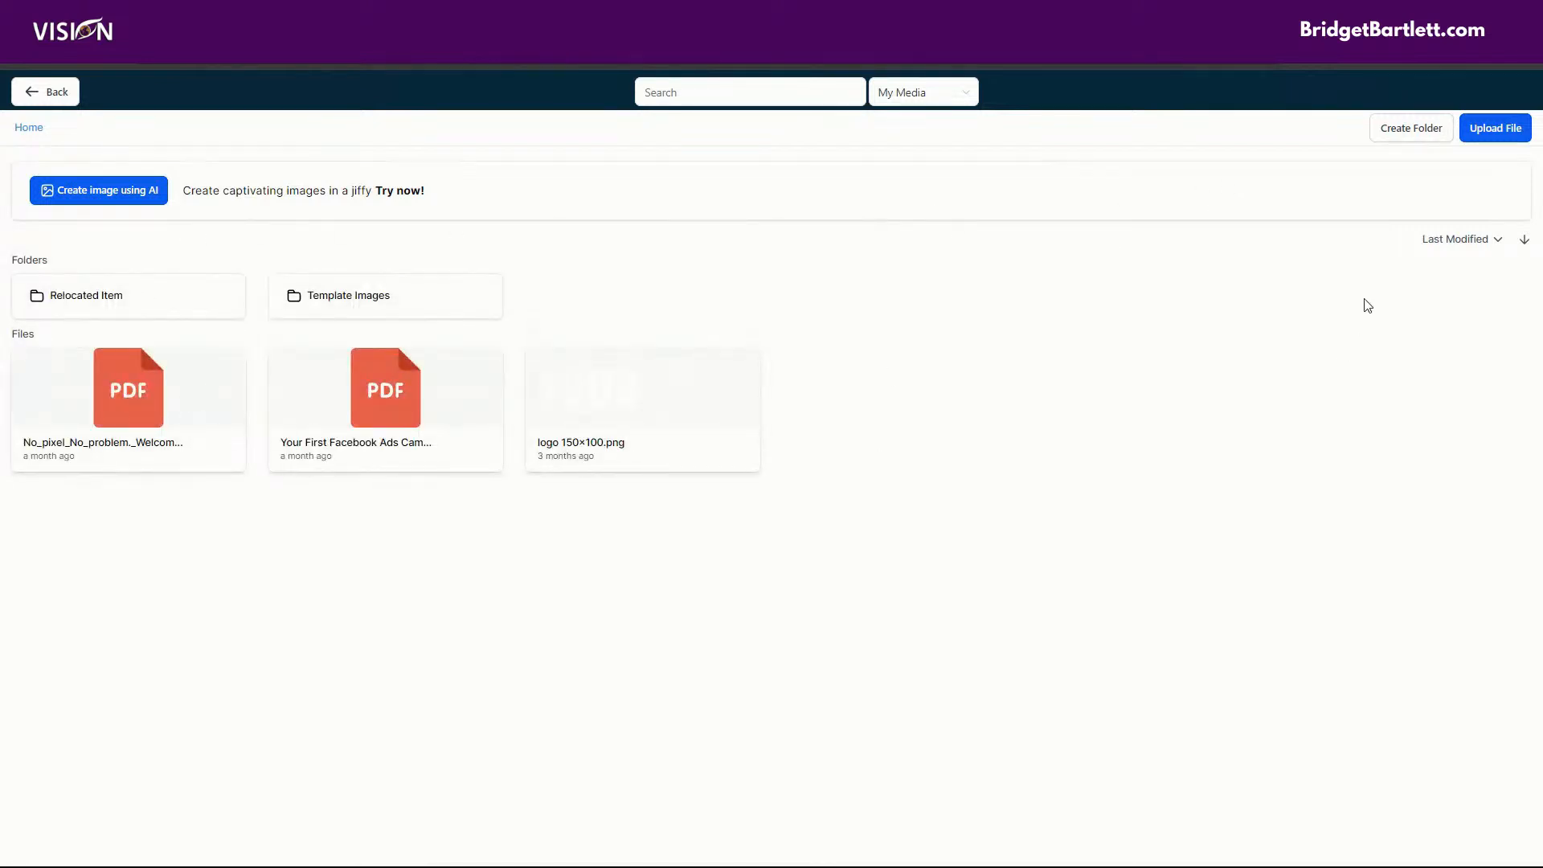
pyautogui.click(1407, 130)
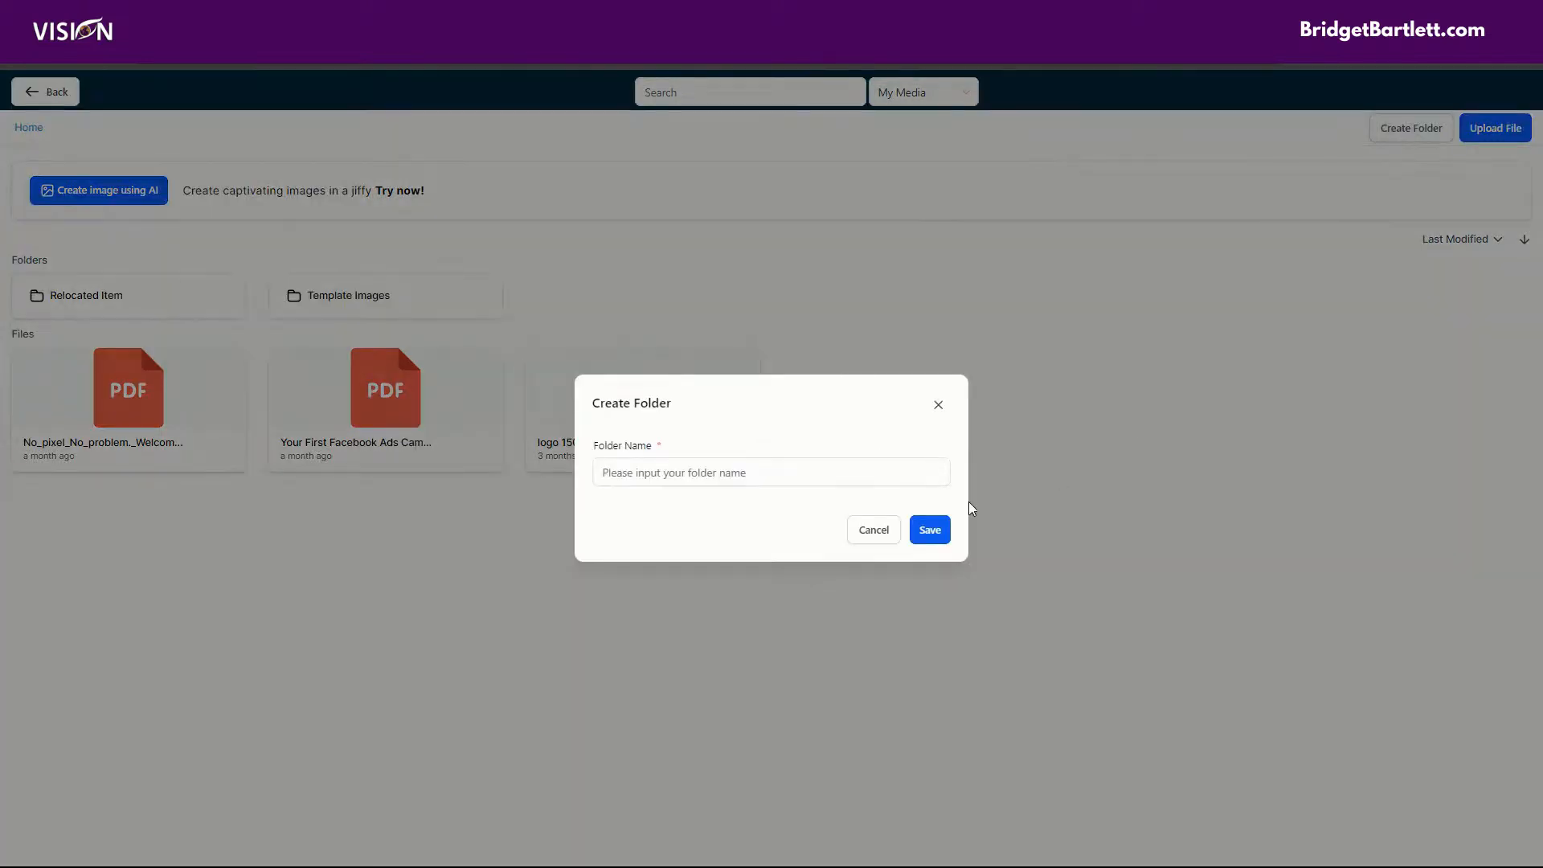
pyautogui.click(805, 475)
pyautogui.write('Favic')
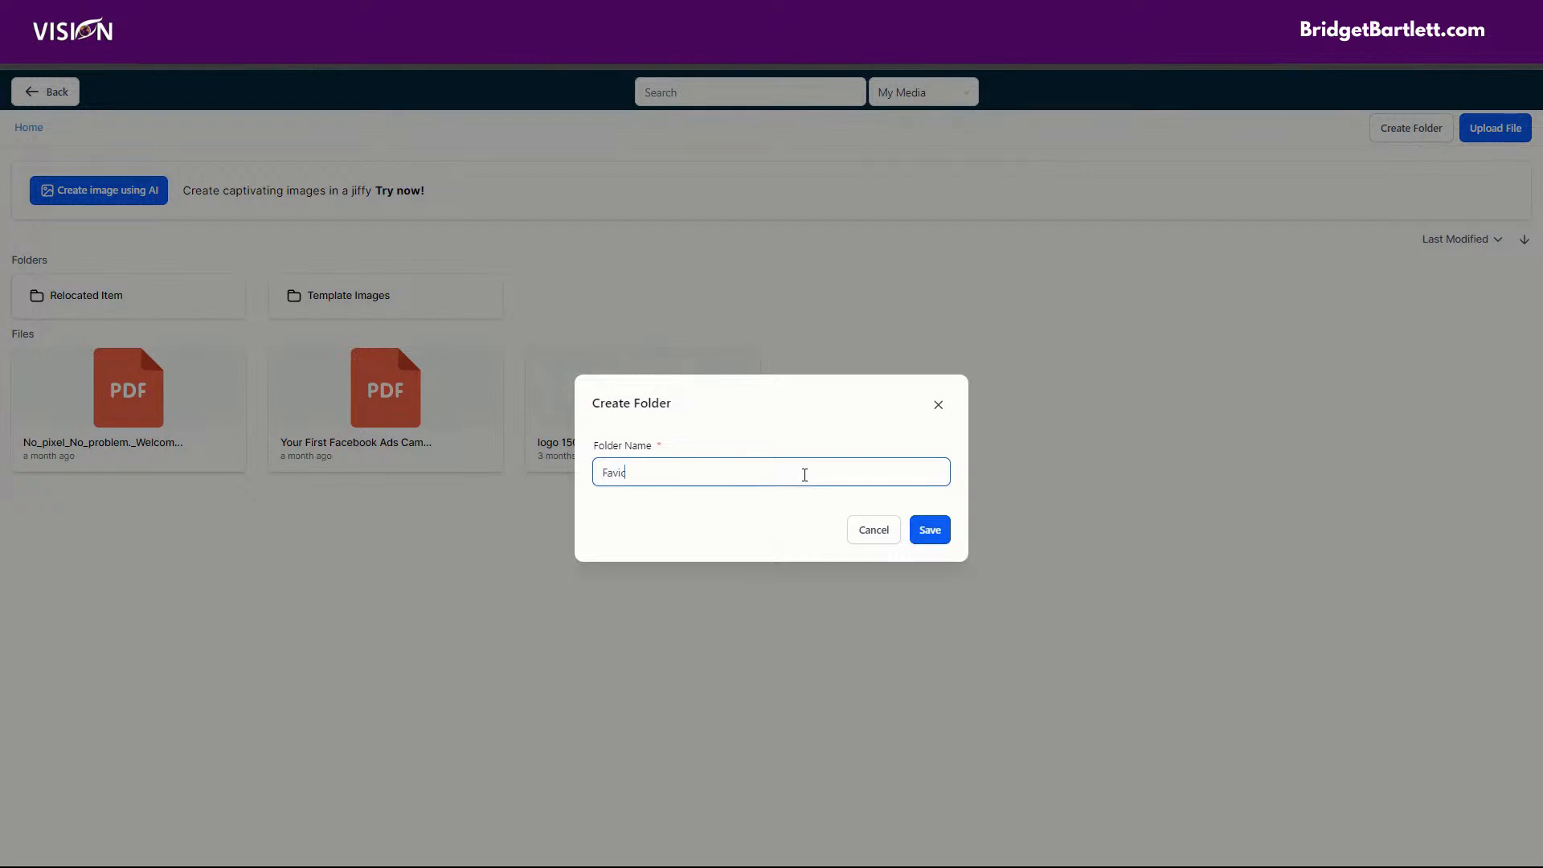
pyautogui.write('ons')
pyautogui.click(940, 538)
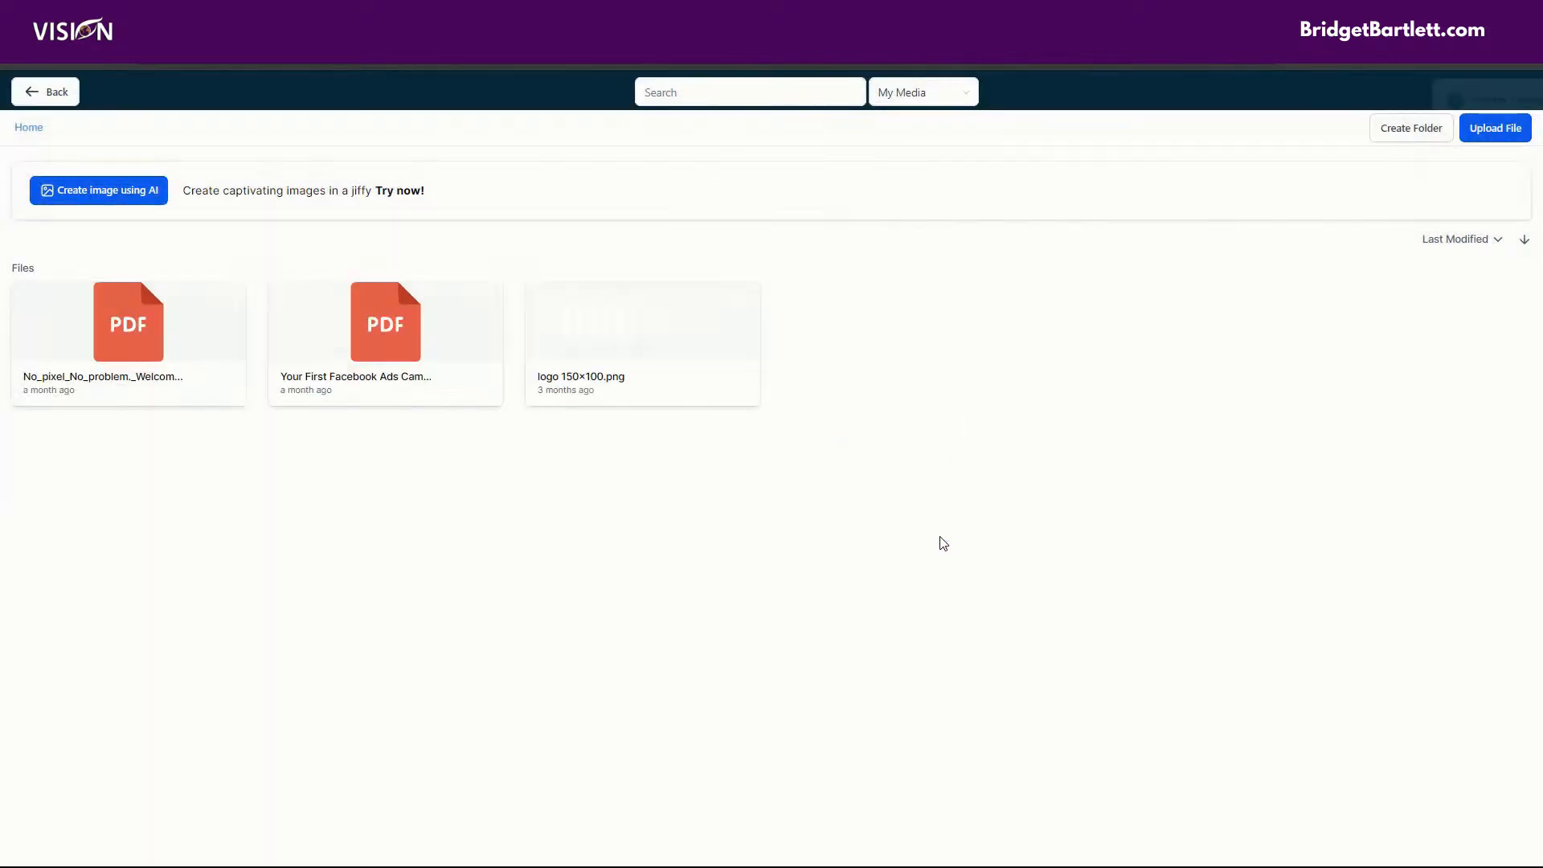
# Upload the downloaded Favicon Test.png into the Favicons media folder and copy the uploaded file's link.
pyautogui.click(94, 303)
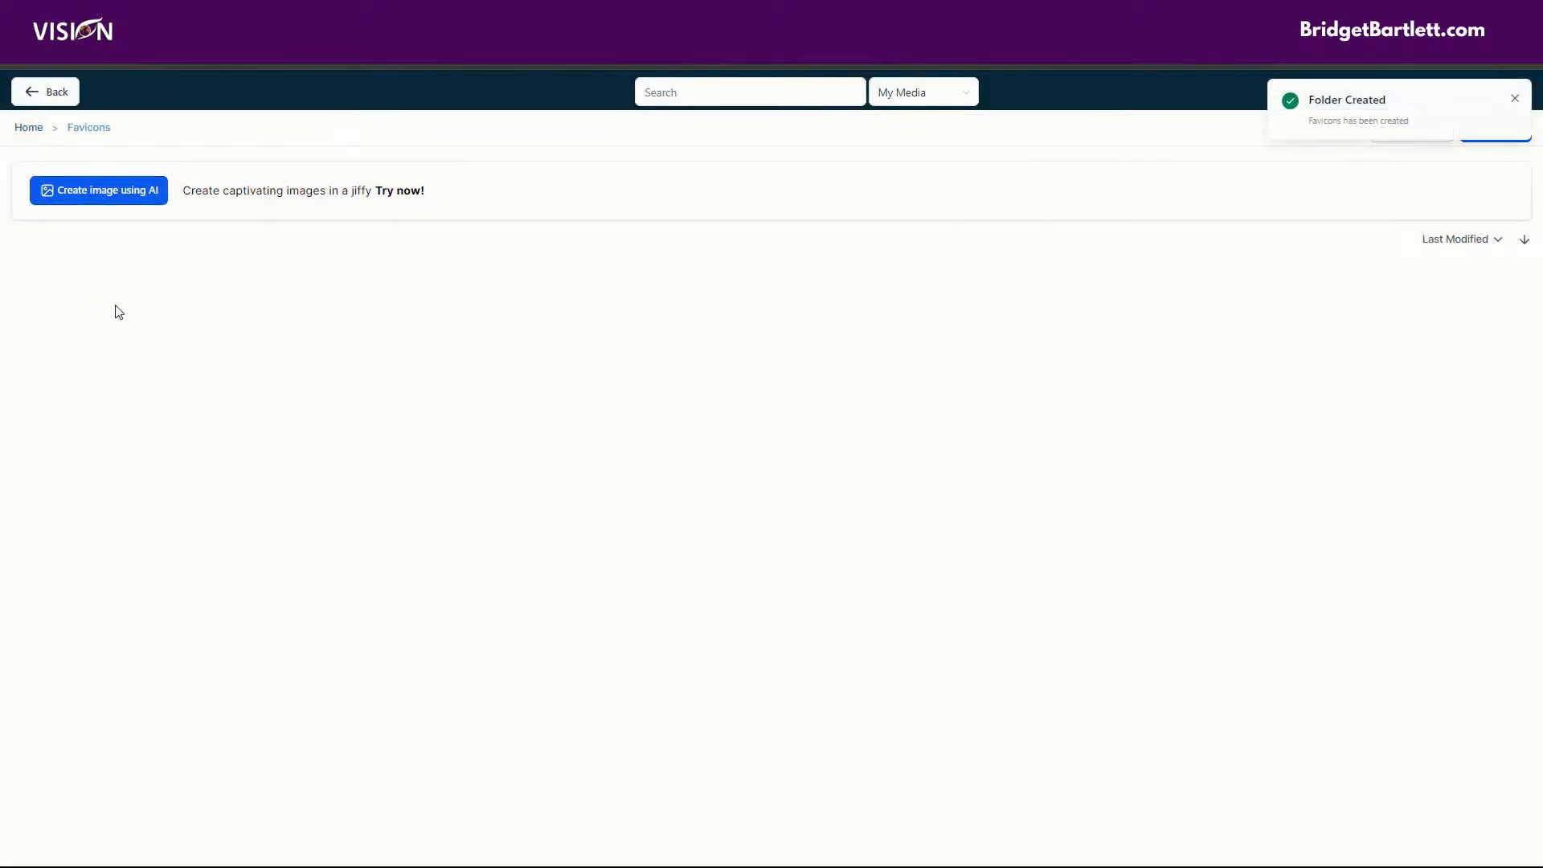
pyautogui.click(1469, 64)
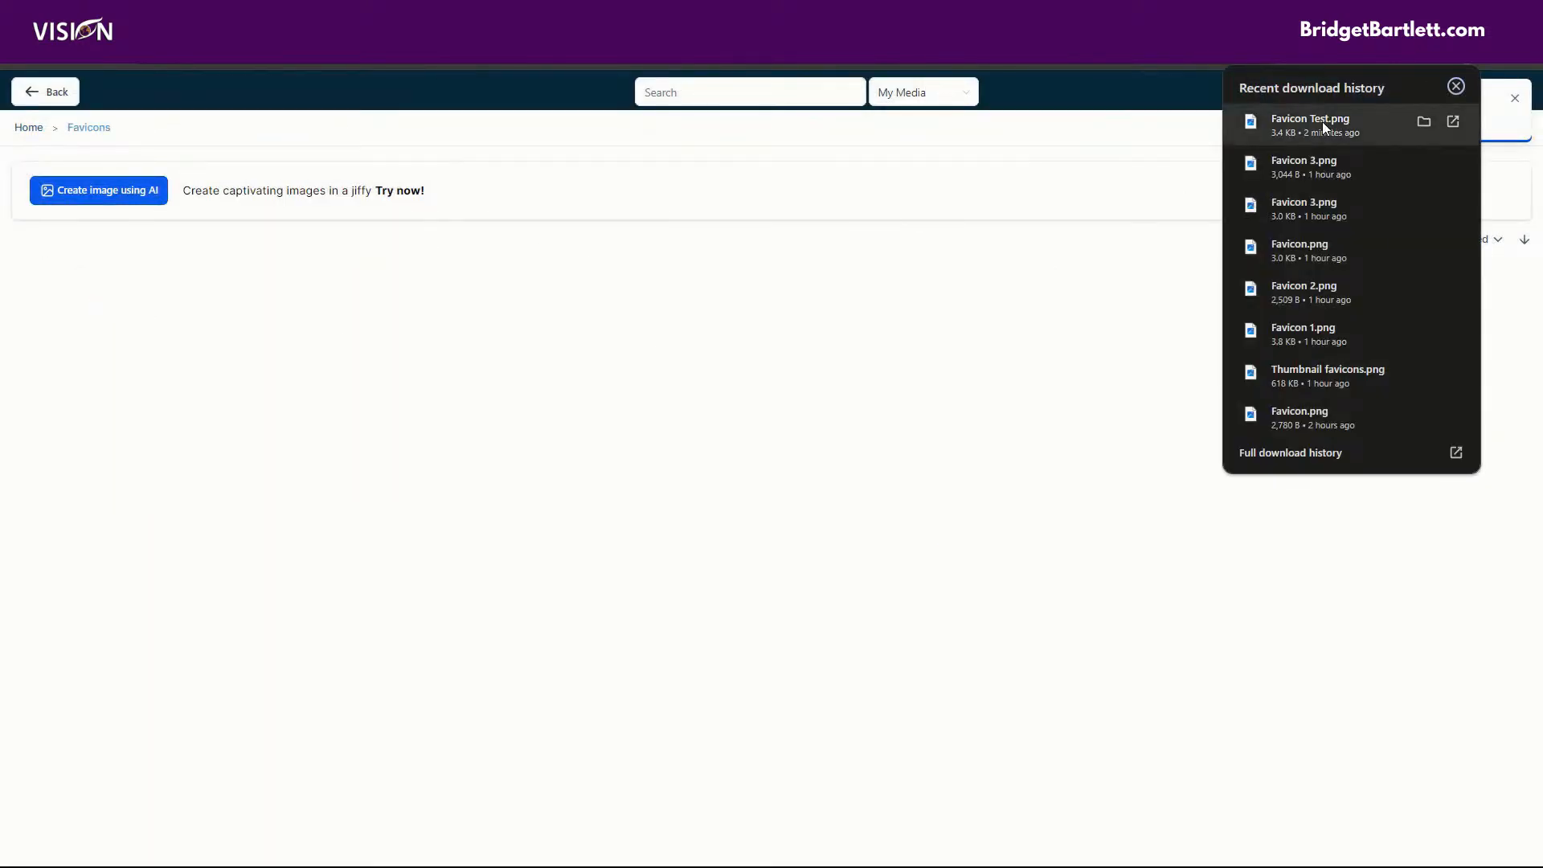
pyautogui.moveTo(1323, 123); pyautogui.dragTo(57, 290)
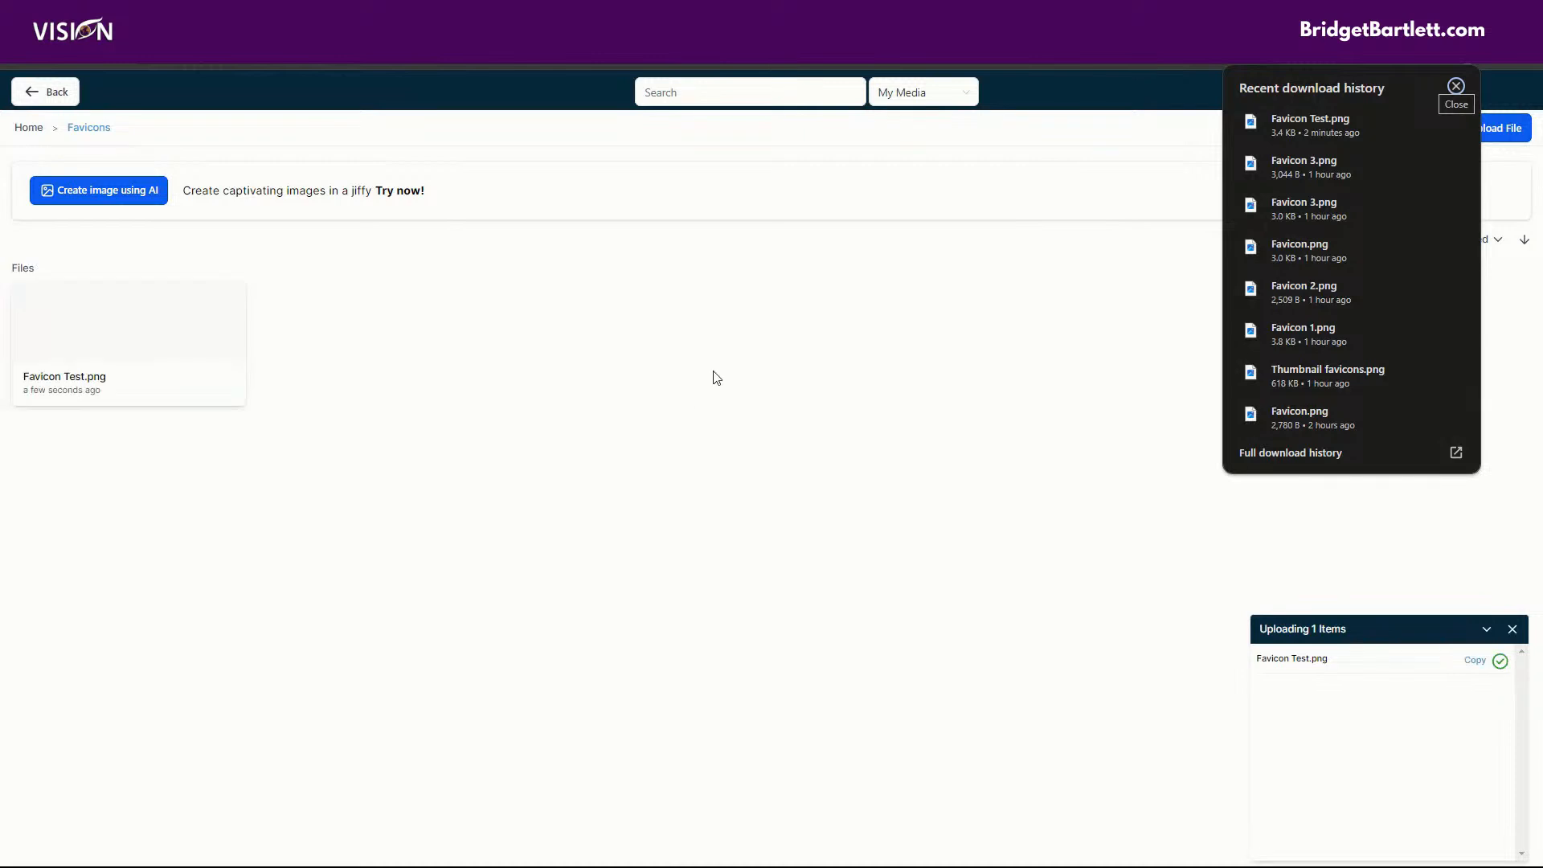
pyautogui.click(711, 291)
pyautogui.rightClick(144, 317)
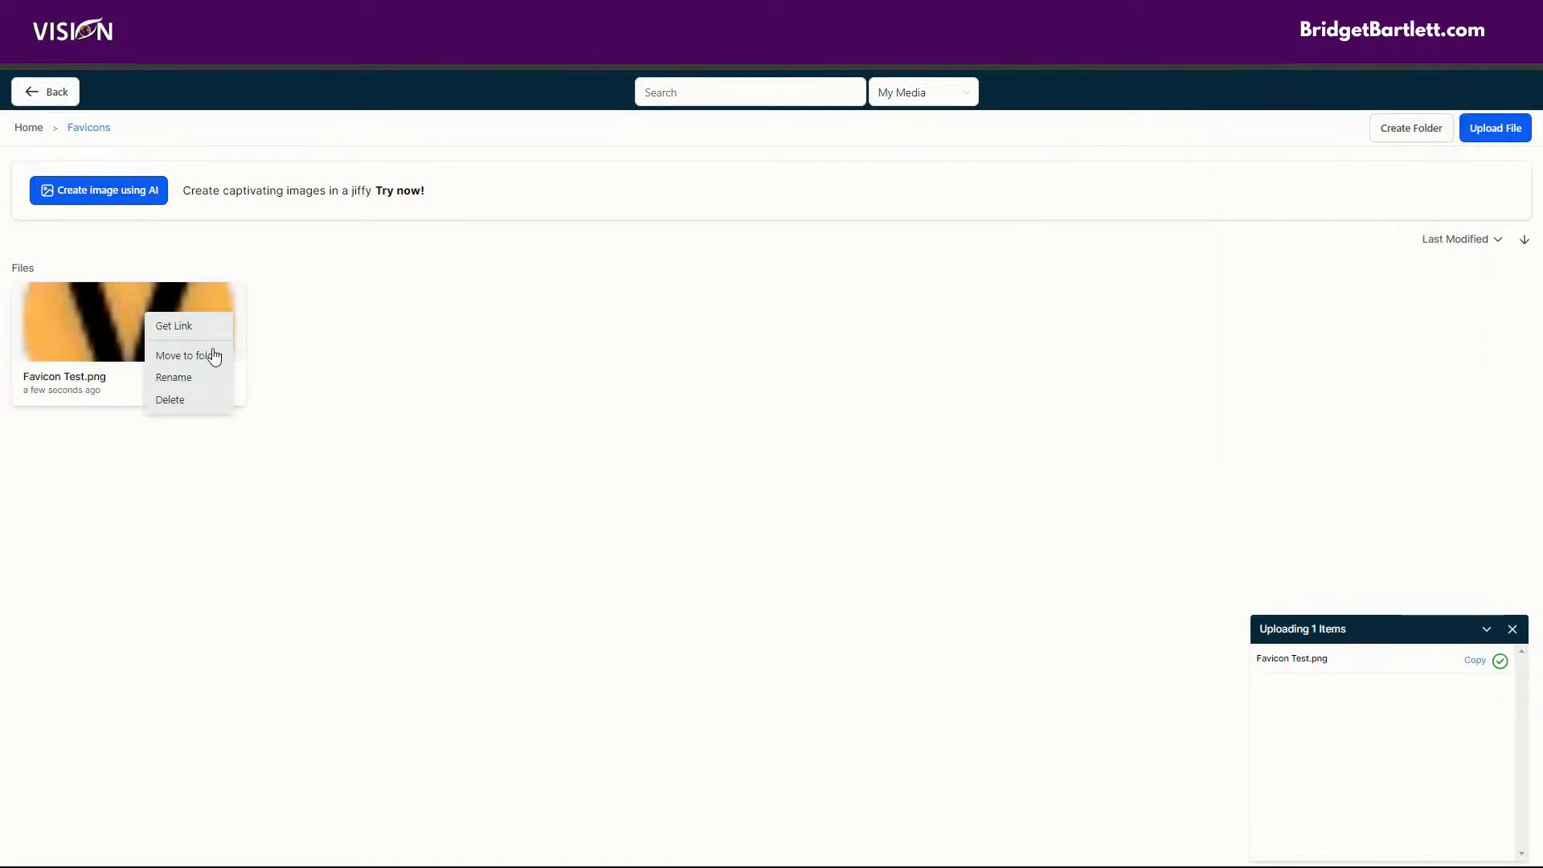
pyautogui.click(165, 324)
# Leave the media library and paste the copied image link as the favicon URL in the A.I. Ads funnel's settings.
pyautogui.click(49, 95)
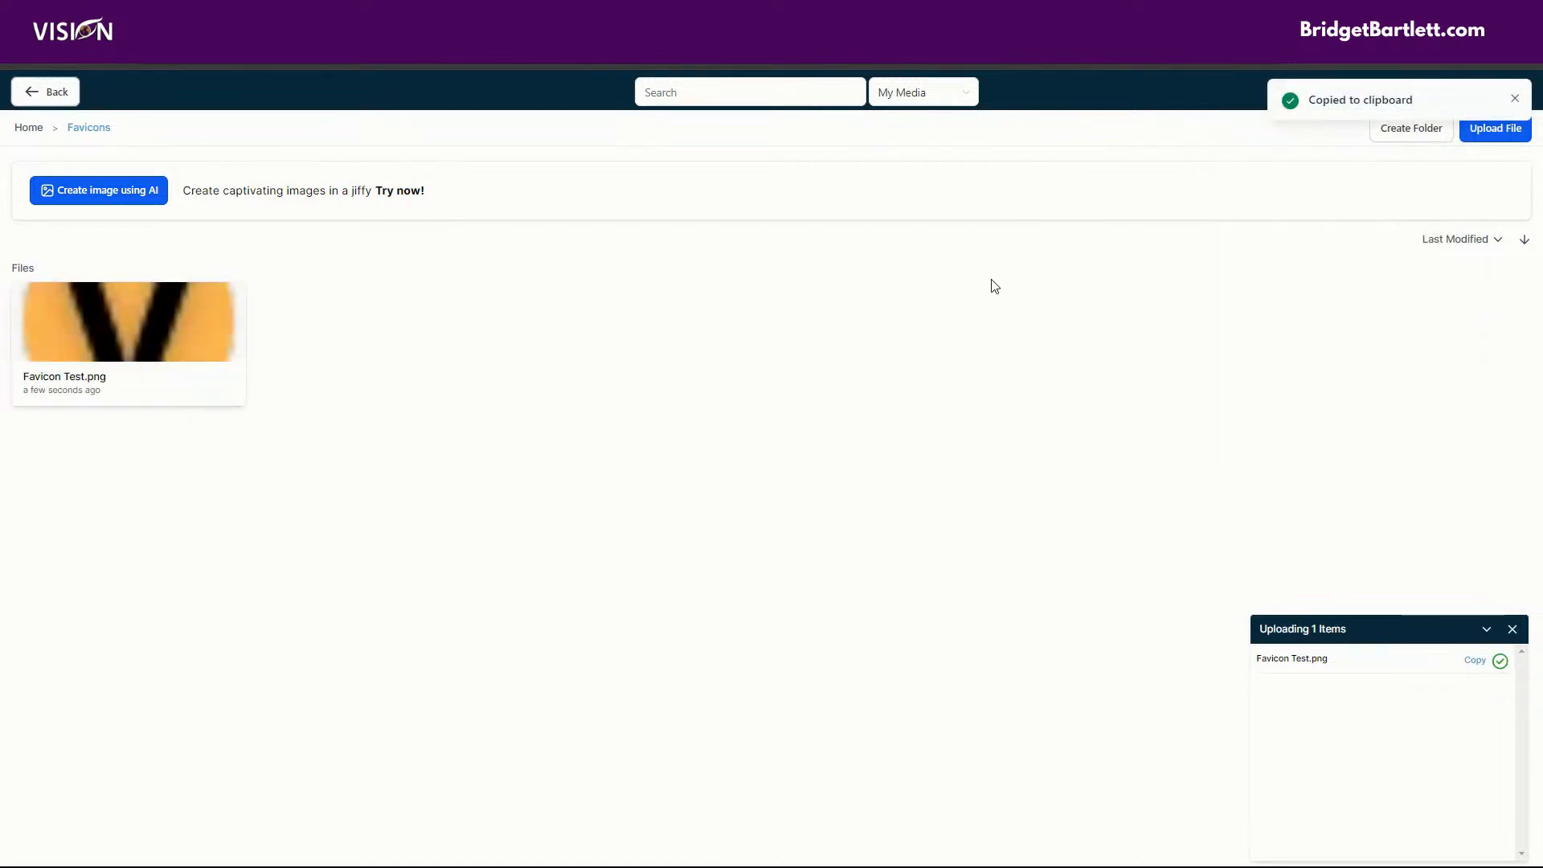
pyautogui.click(64, 263)
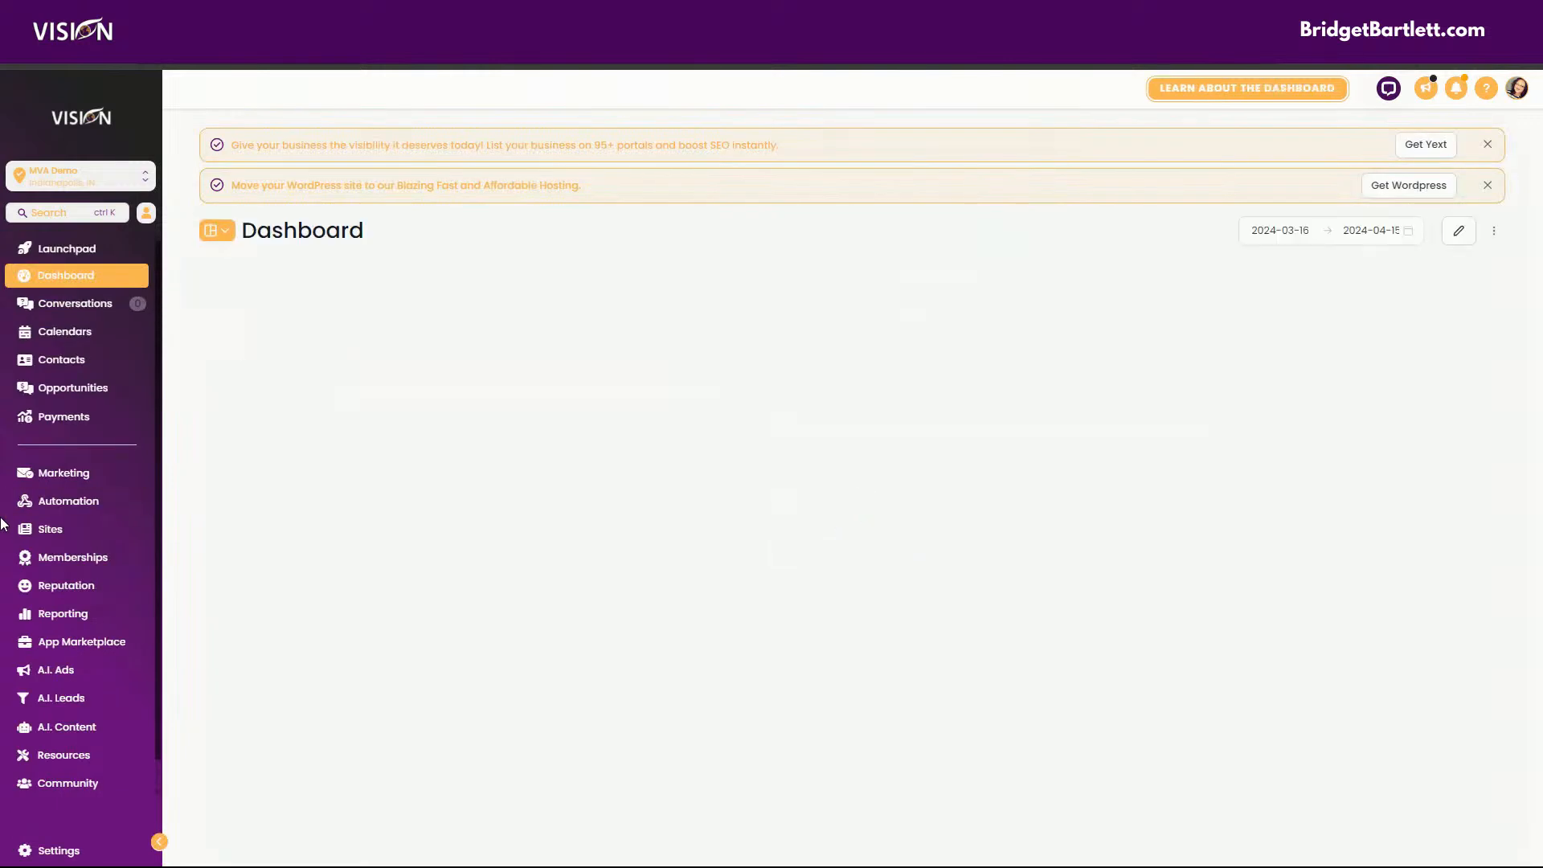
pyautogui.click(52, 530)
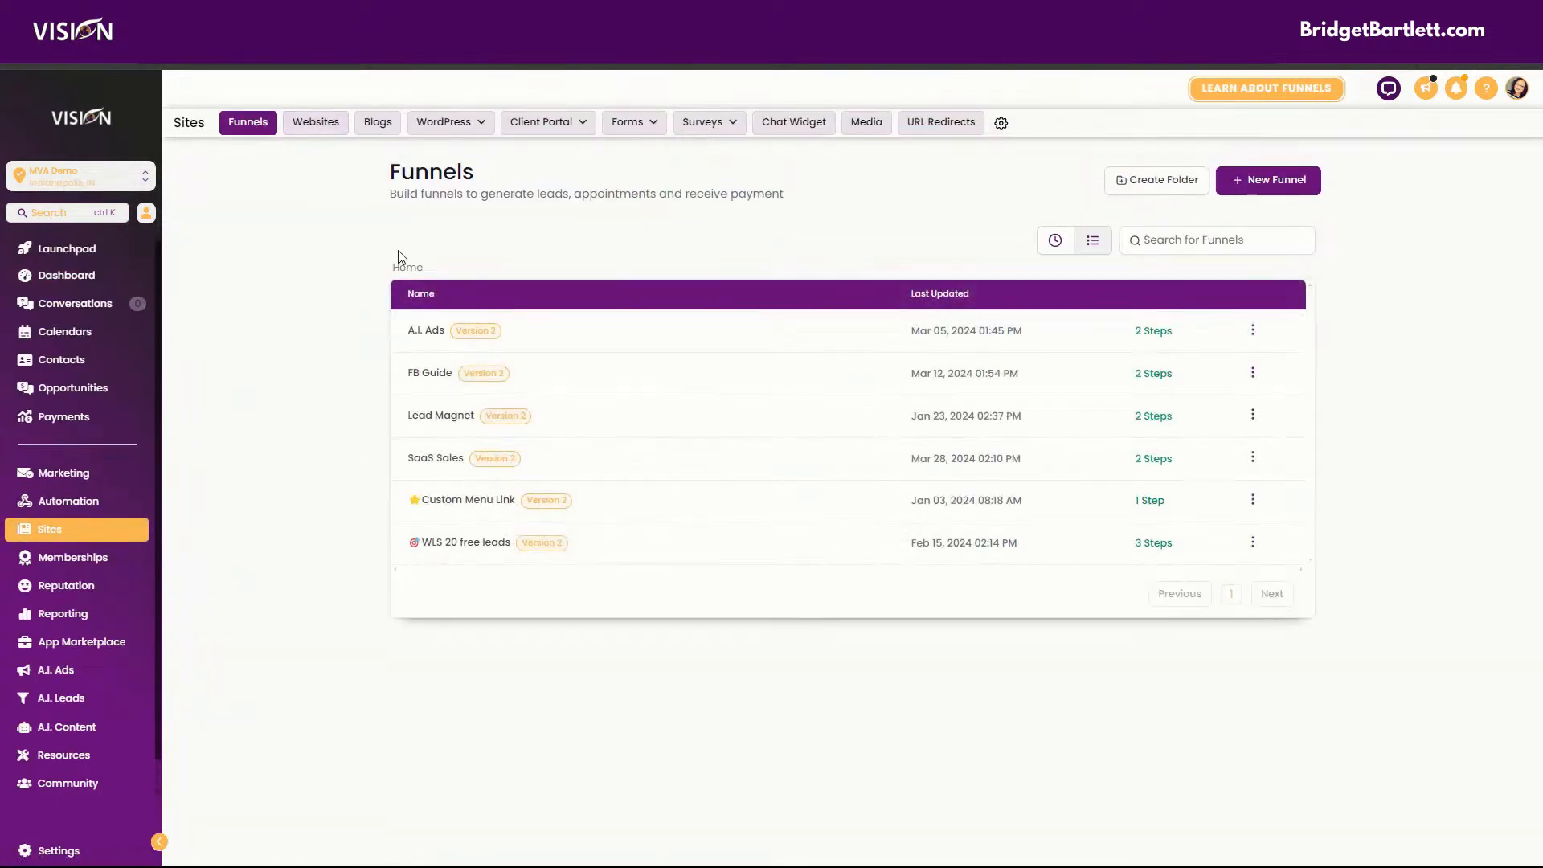
pyautogui.click(424, 340)
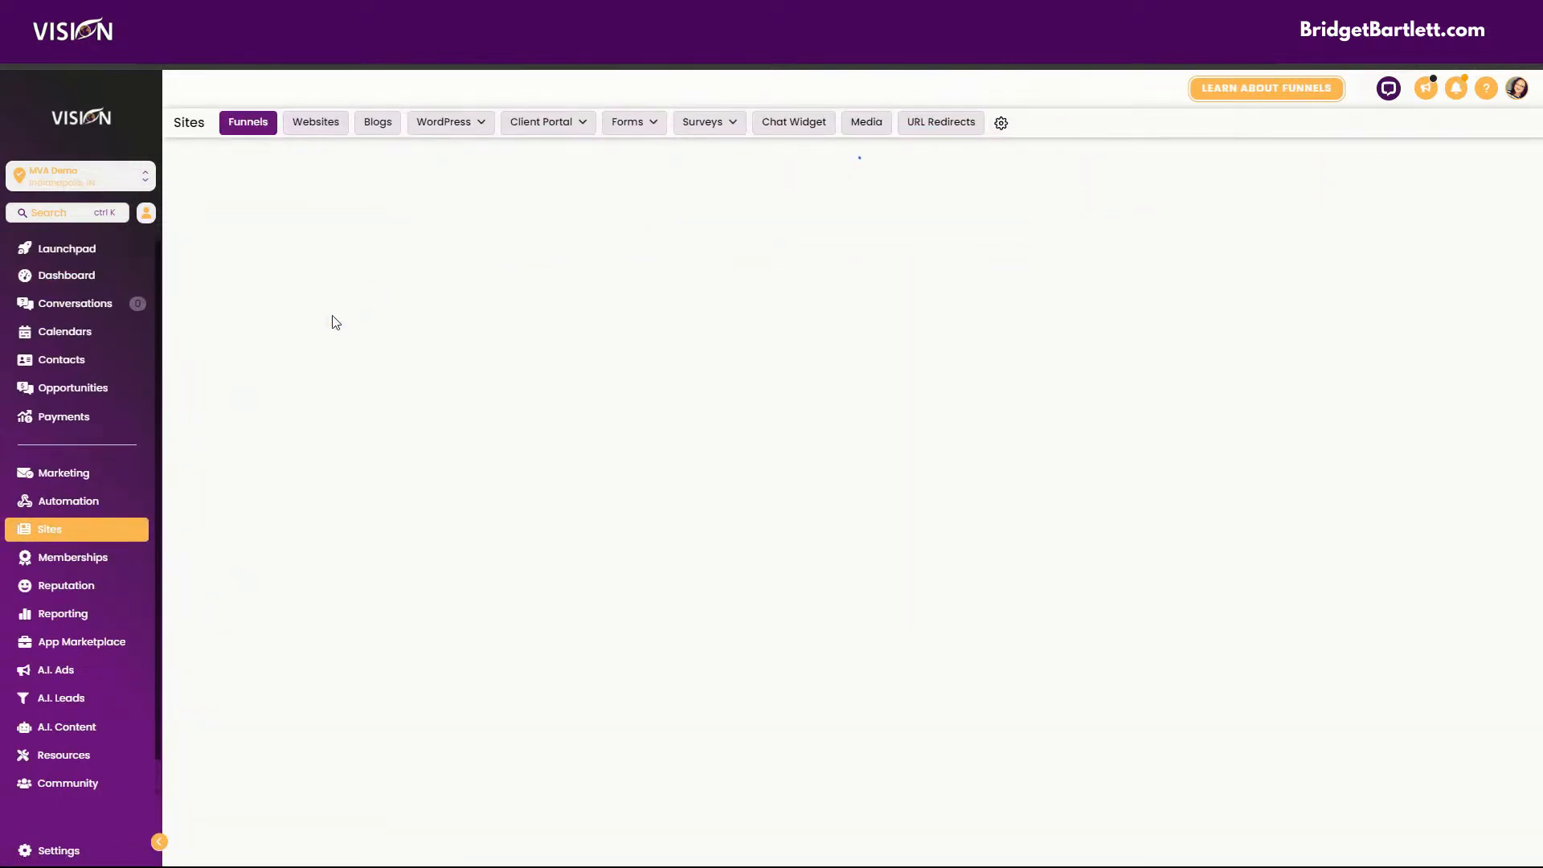
pyautogui.click(598, 210)
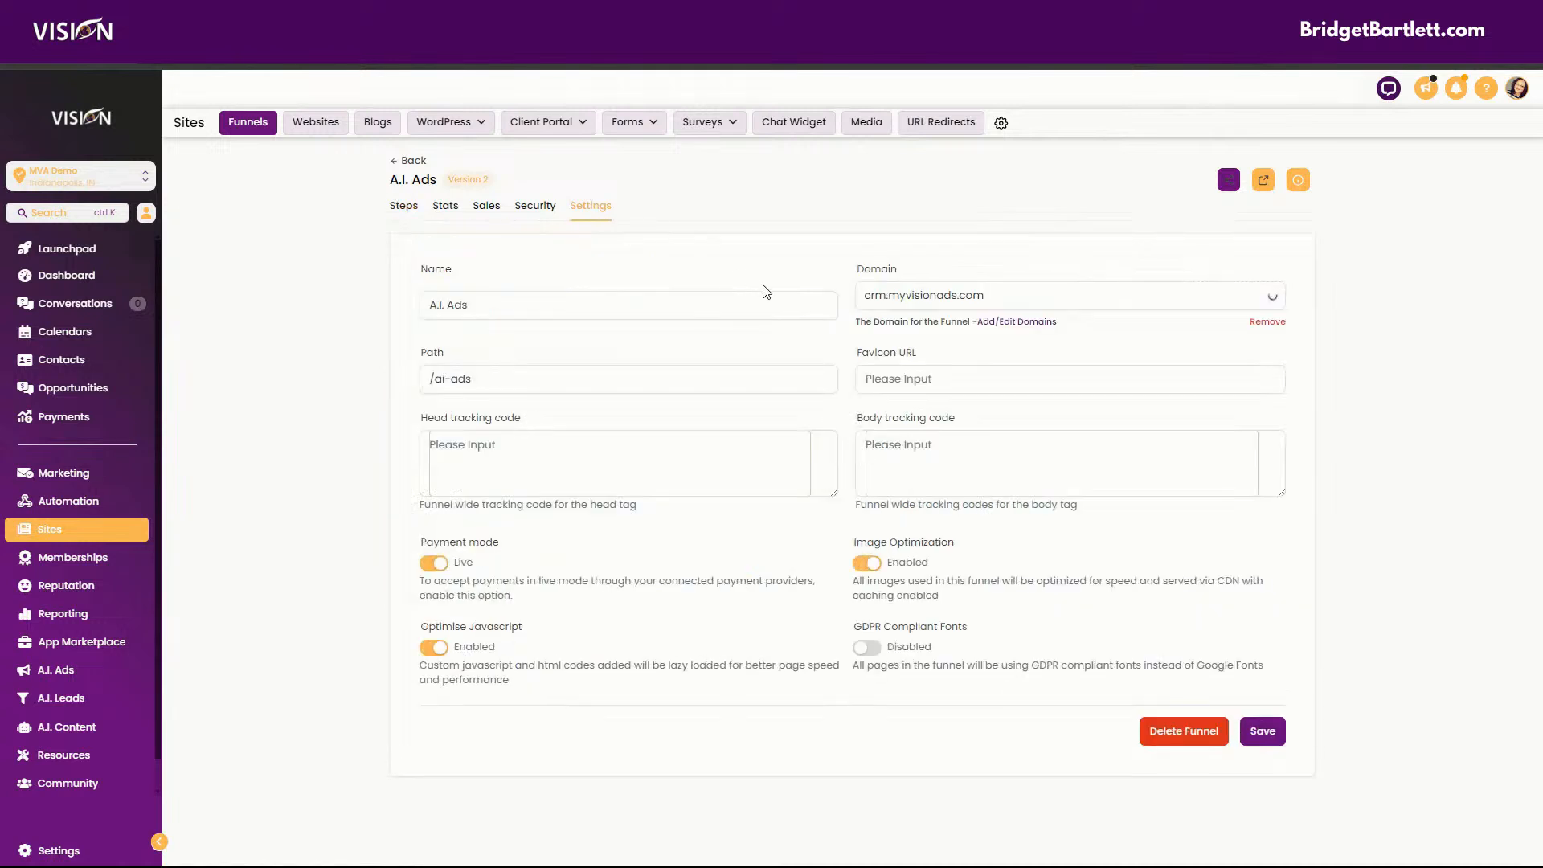
pyautogui.click(930, 380)
pyautogui.hotkey('ctrl', 'v')
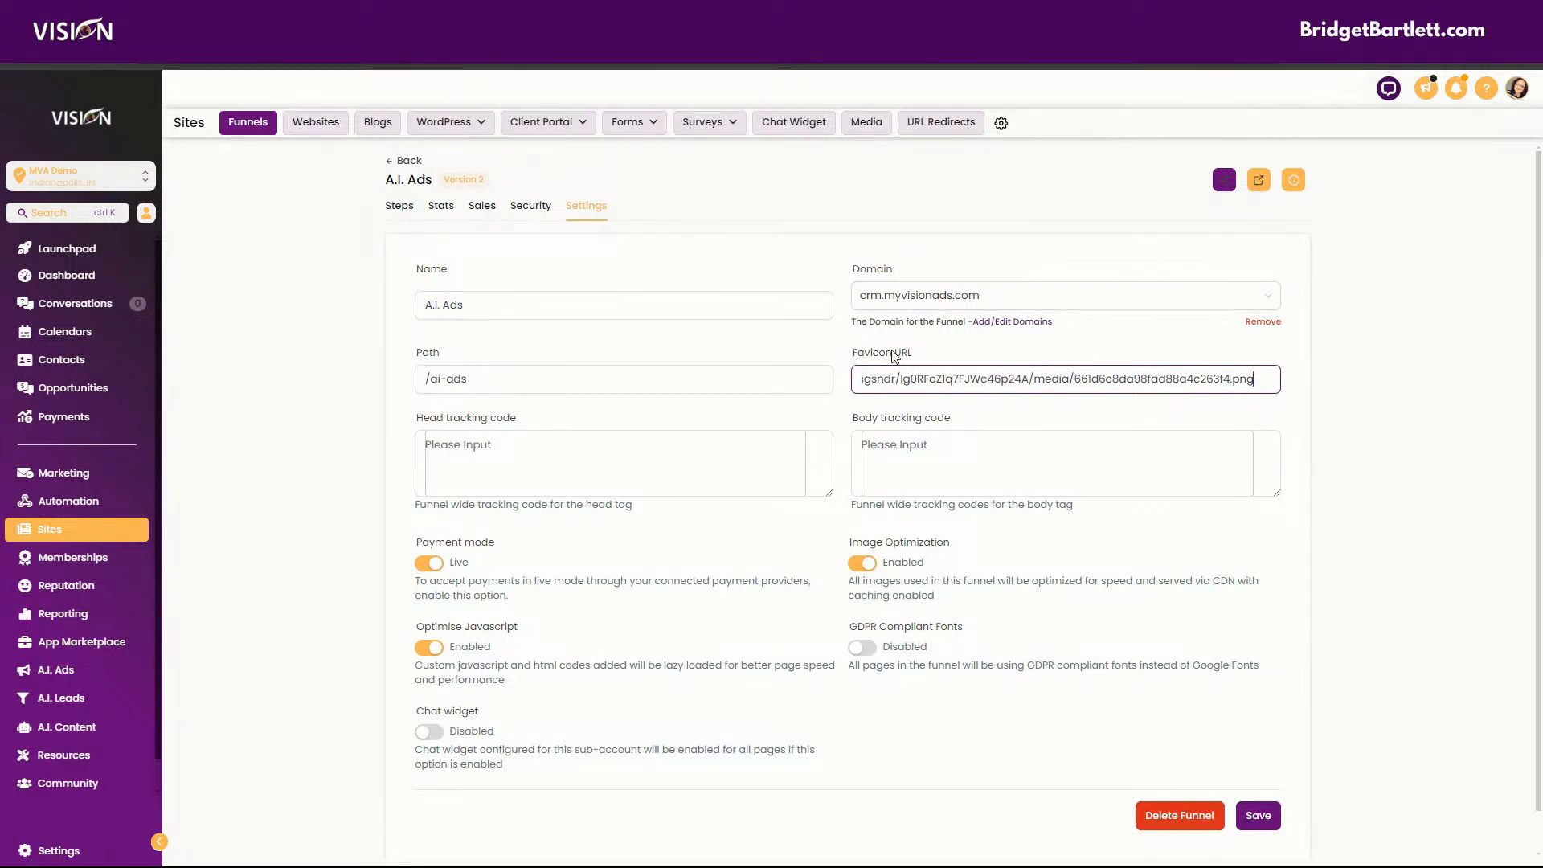
# Add a folder named Favicons to the sub-account's custom values.
pyautogui.click(59, 850)
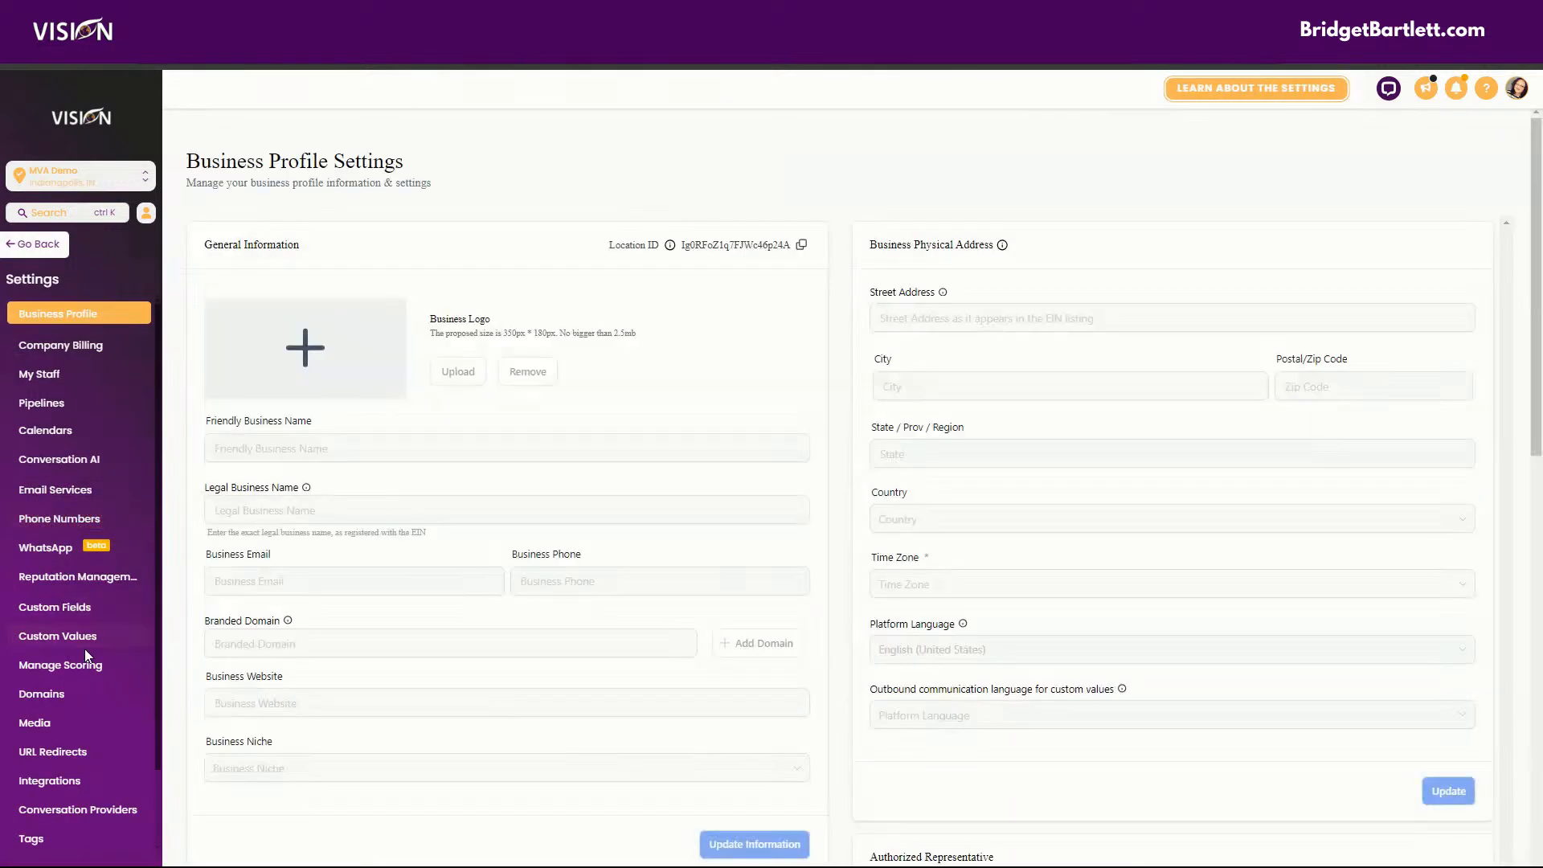
pyautogui.click(88, 637)
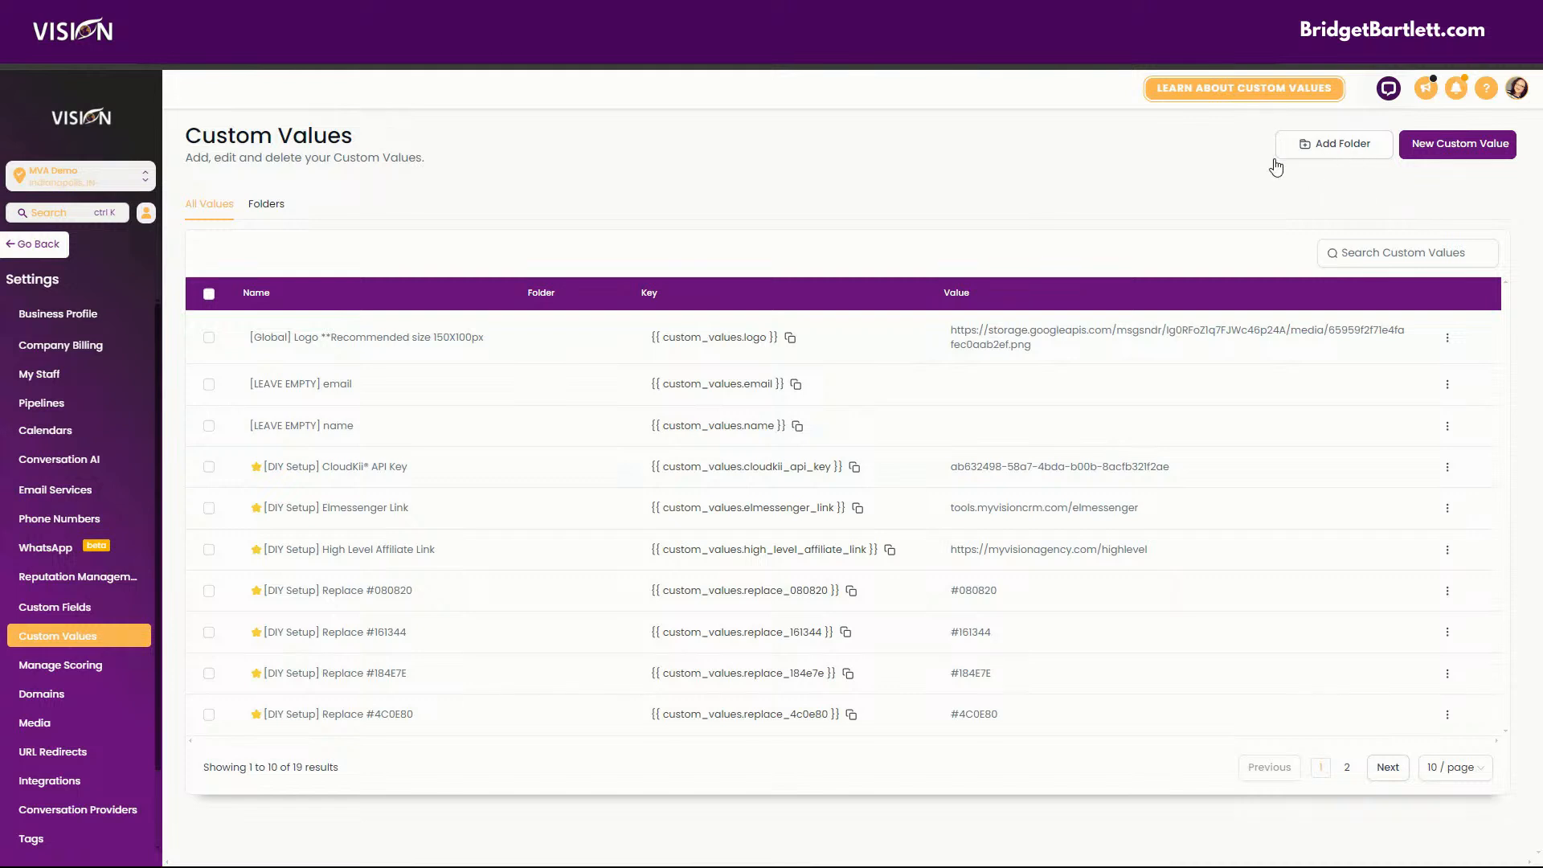
pyautogui.click(268, 203)
pyautogui.click(192, 208)
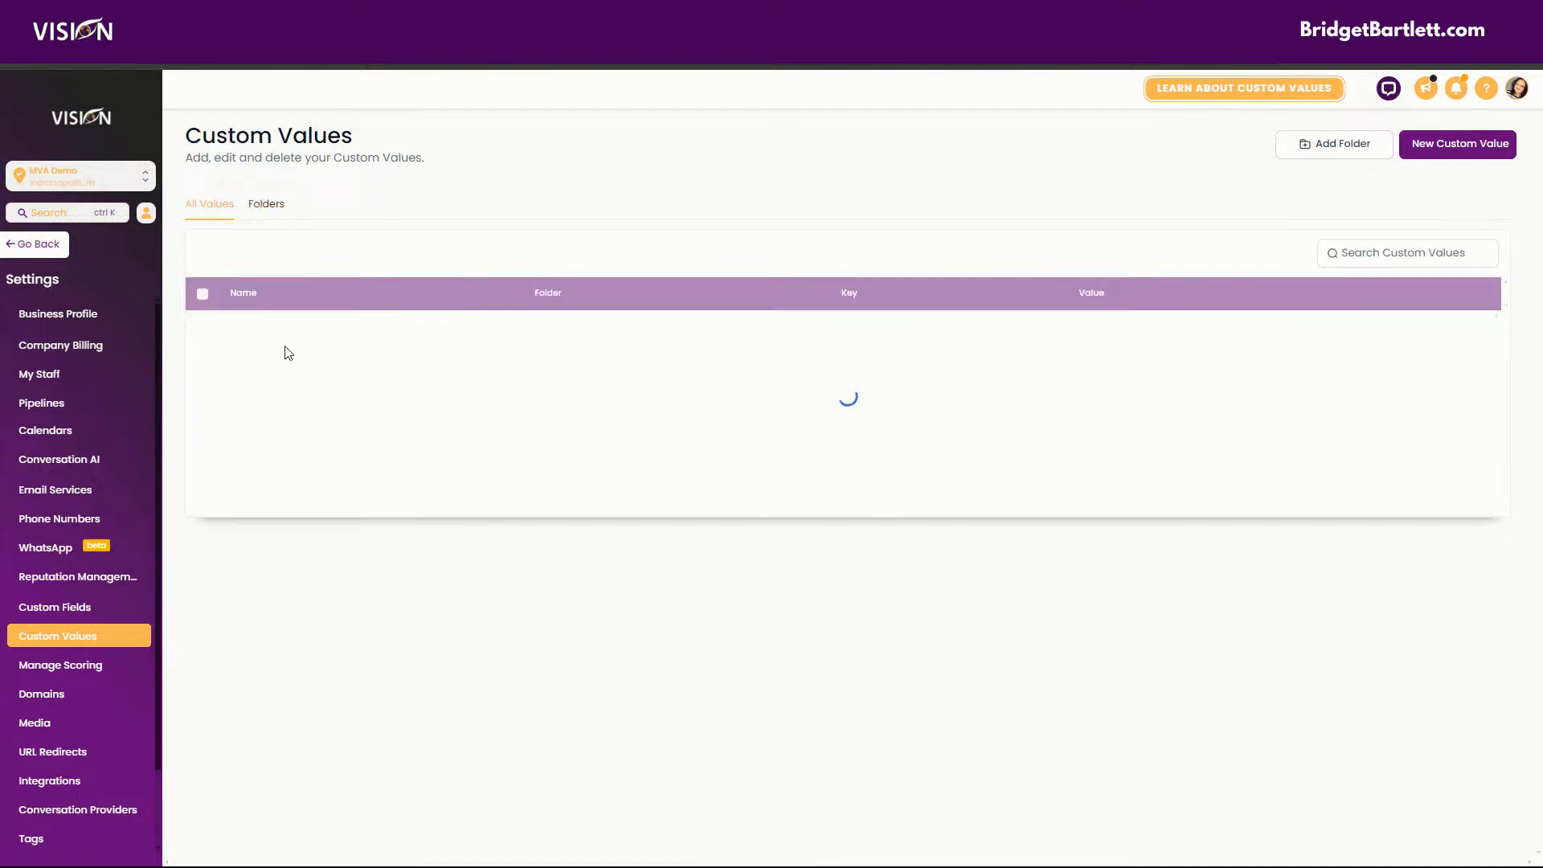
pyautogui.click(1345, 148)
pyautogui.click(809, 471)
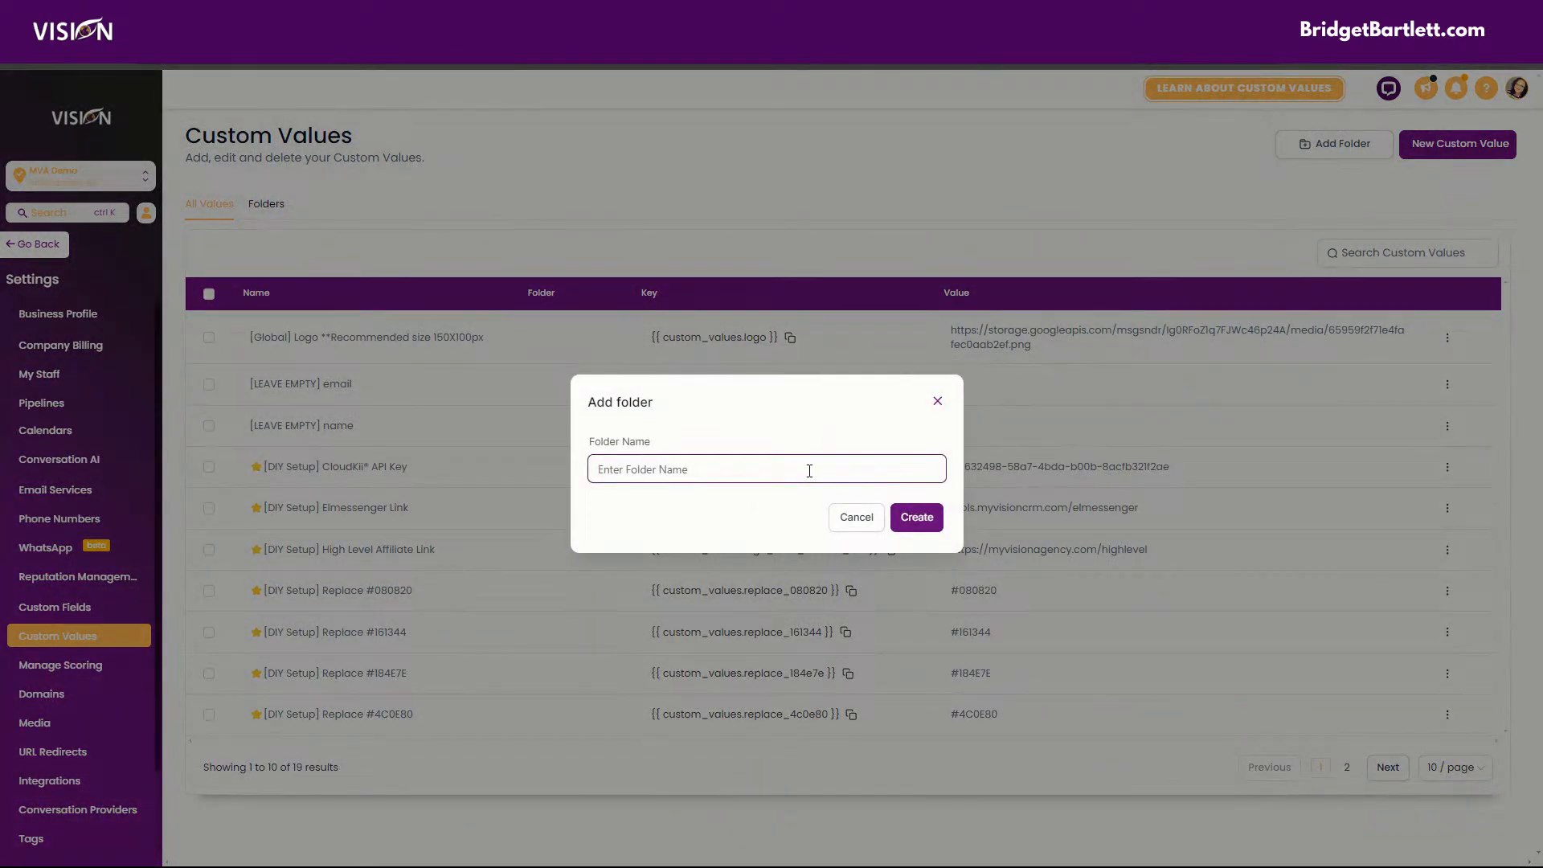
pyautogui.write('Favicons')
pyautogui.click(920, 518)
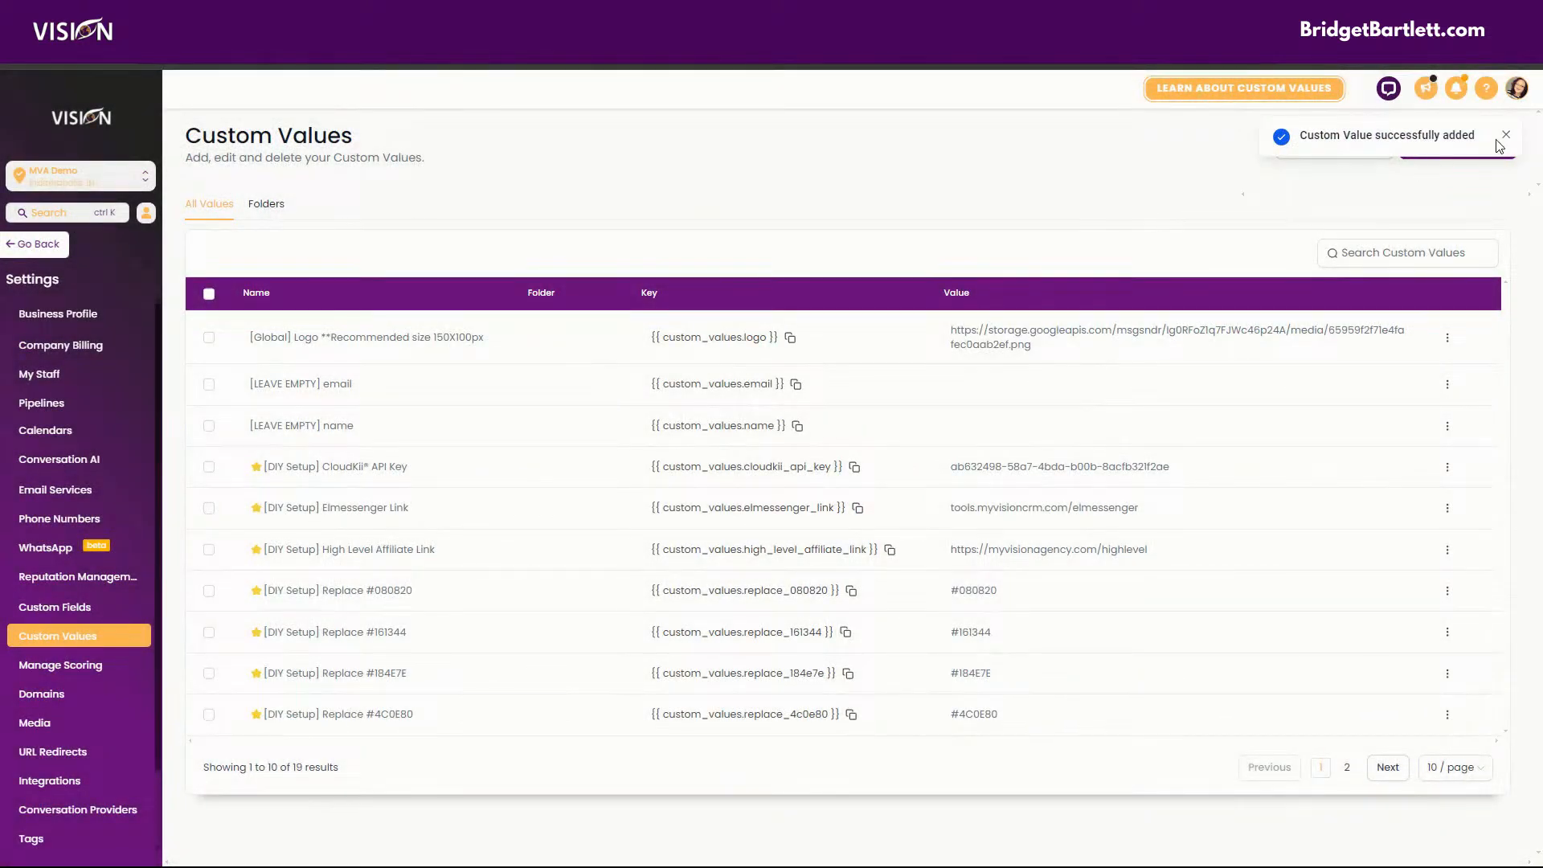
# Create a custom value named Favicon holding the copied image link and assign it to the Favicons folder.
pyautogui.click(1495, 145)
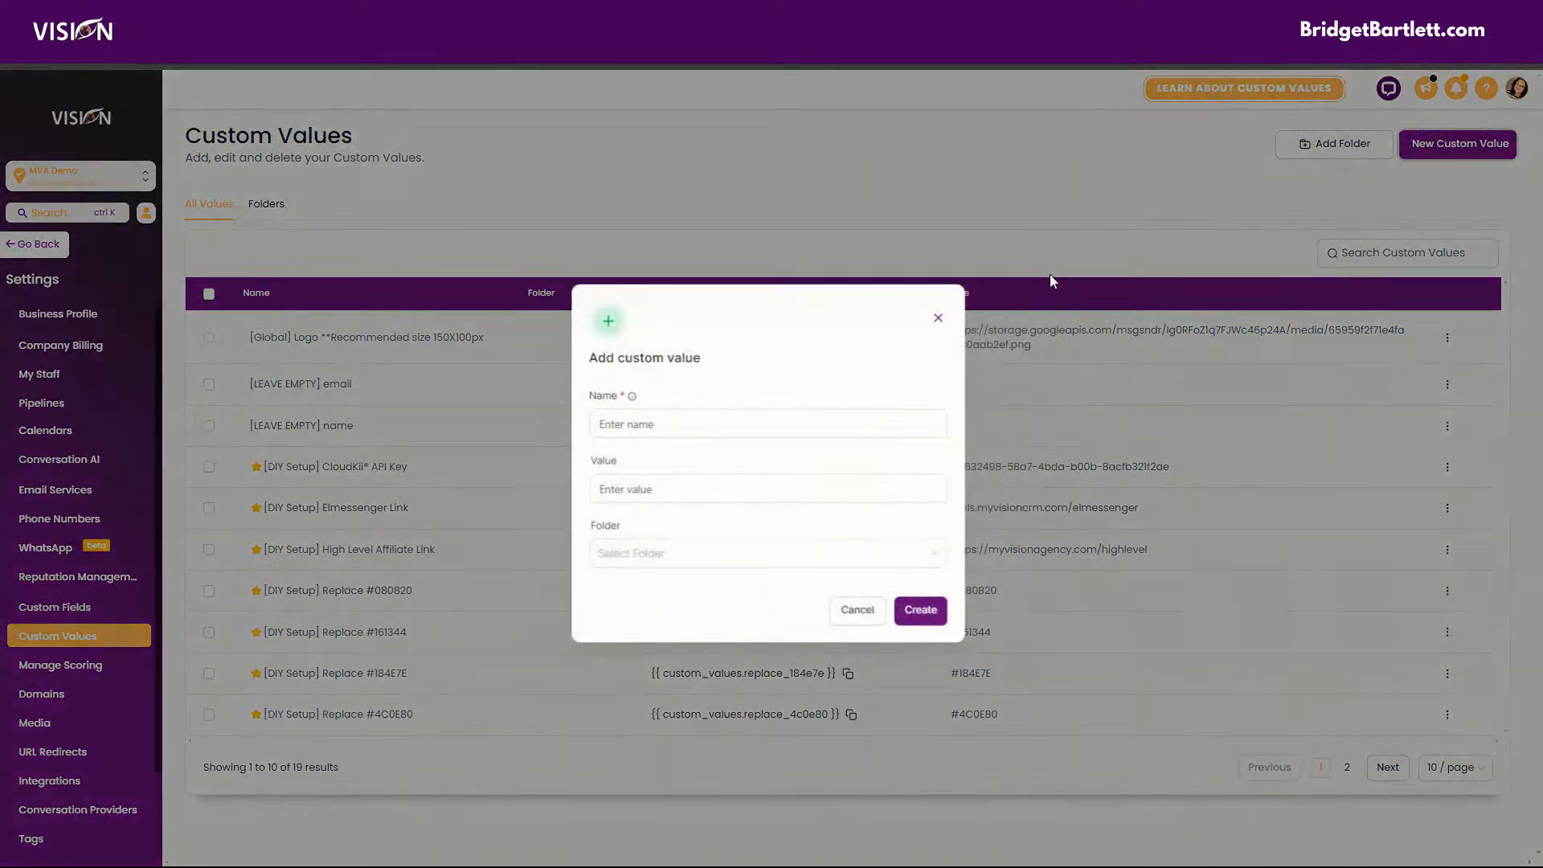
pyautogui.click(749, 424)
pyautogui.write('Favicon')
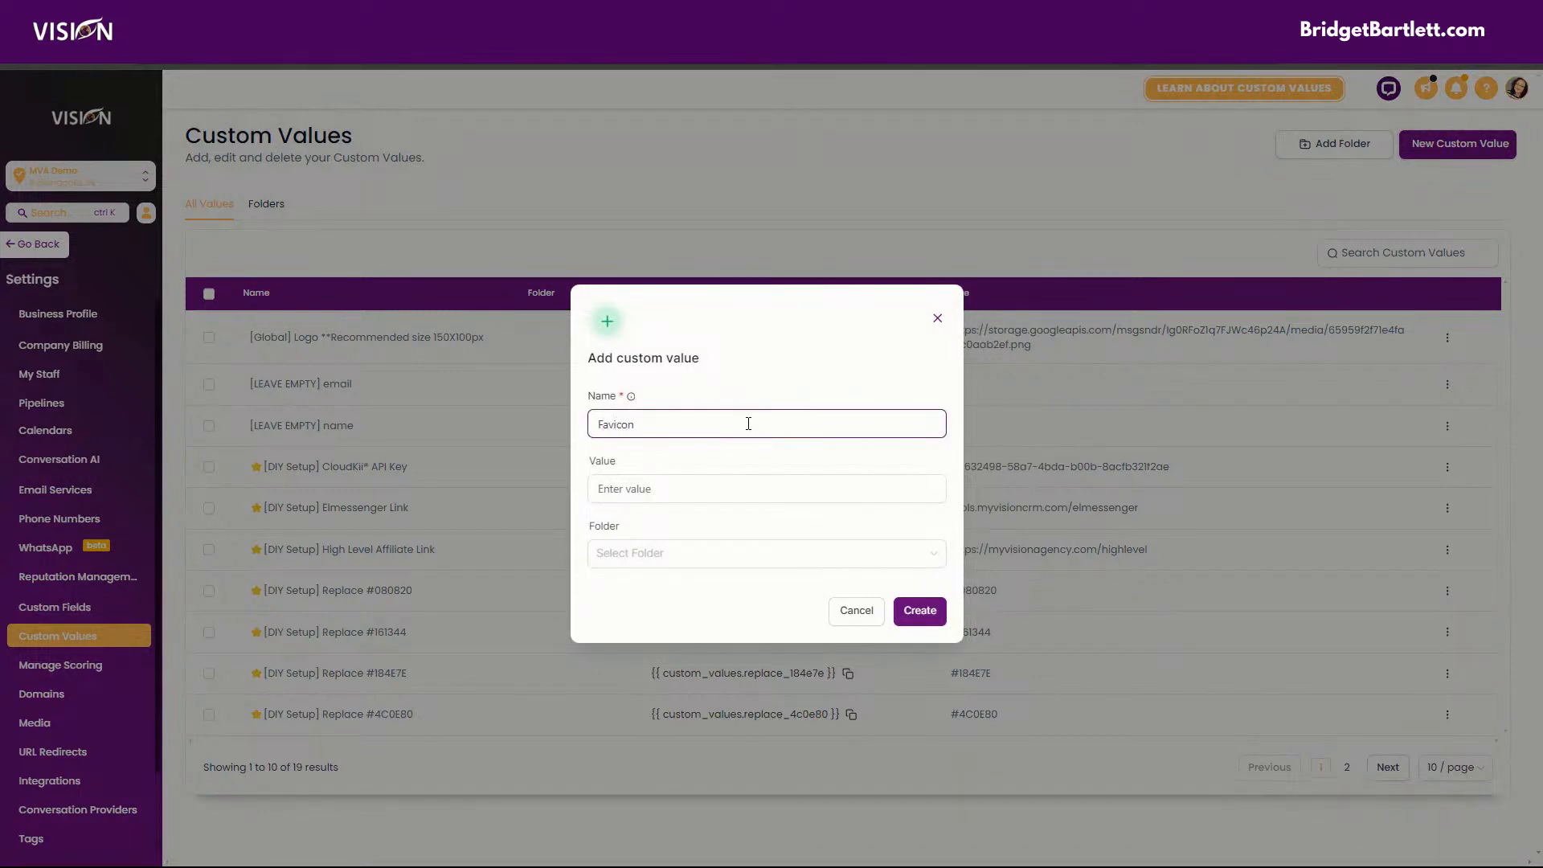
pyautogui.click(725, 495)
pyautogui.hotkey('ctrl', 'v')
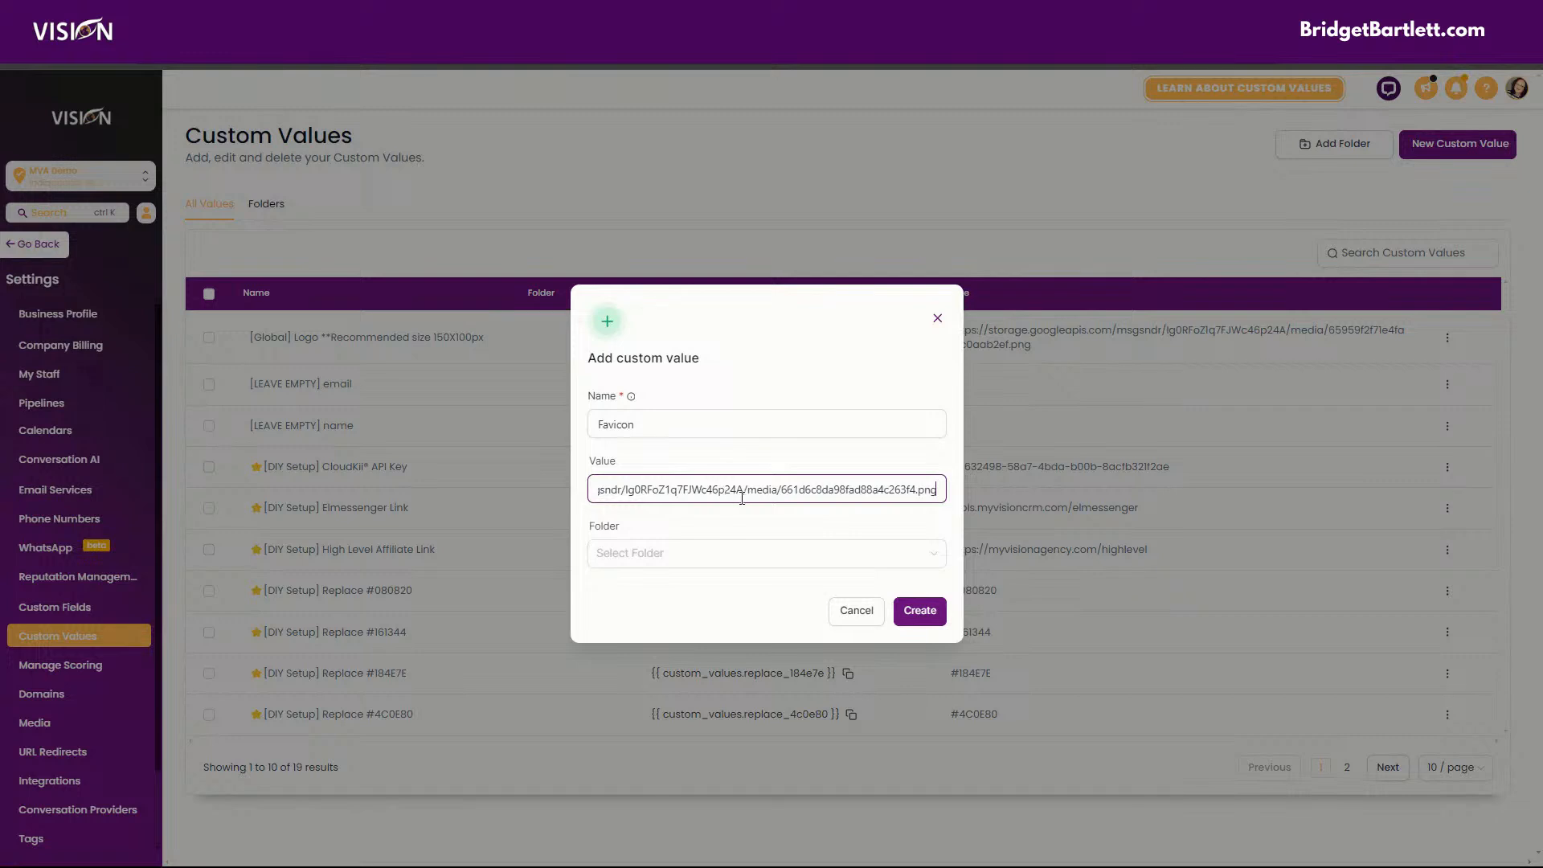
pyautogui.click(645, 558)
pyautogui.click(637, 613)
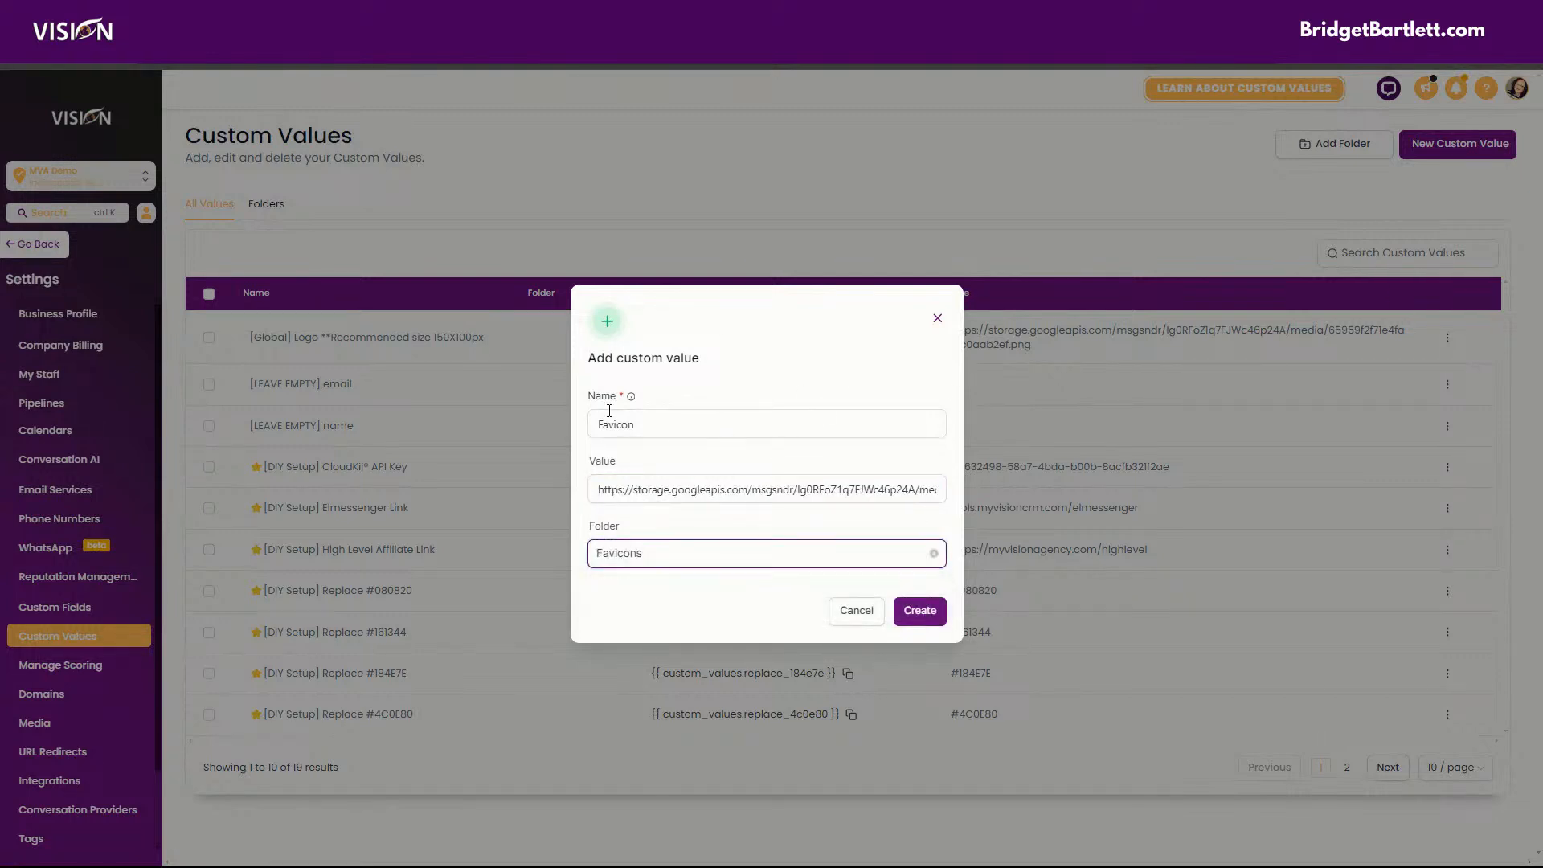
pyautogui.click(921, 611)
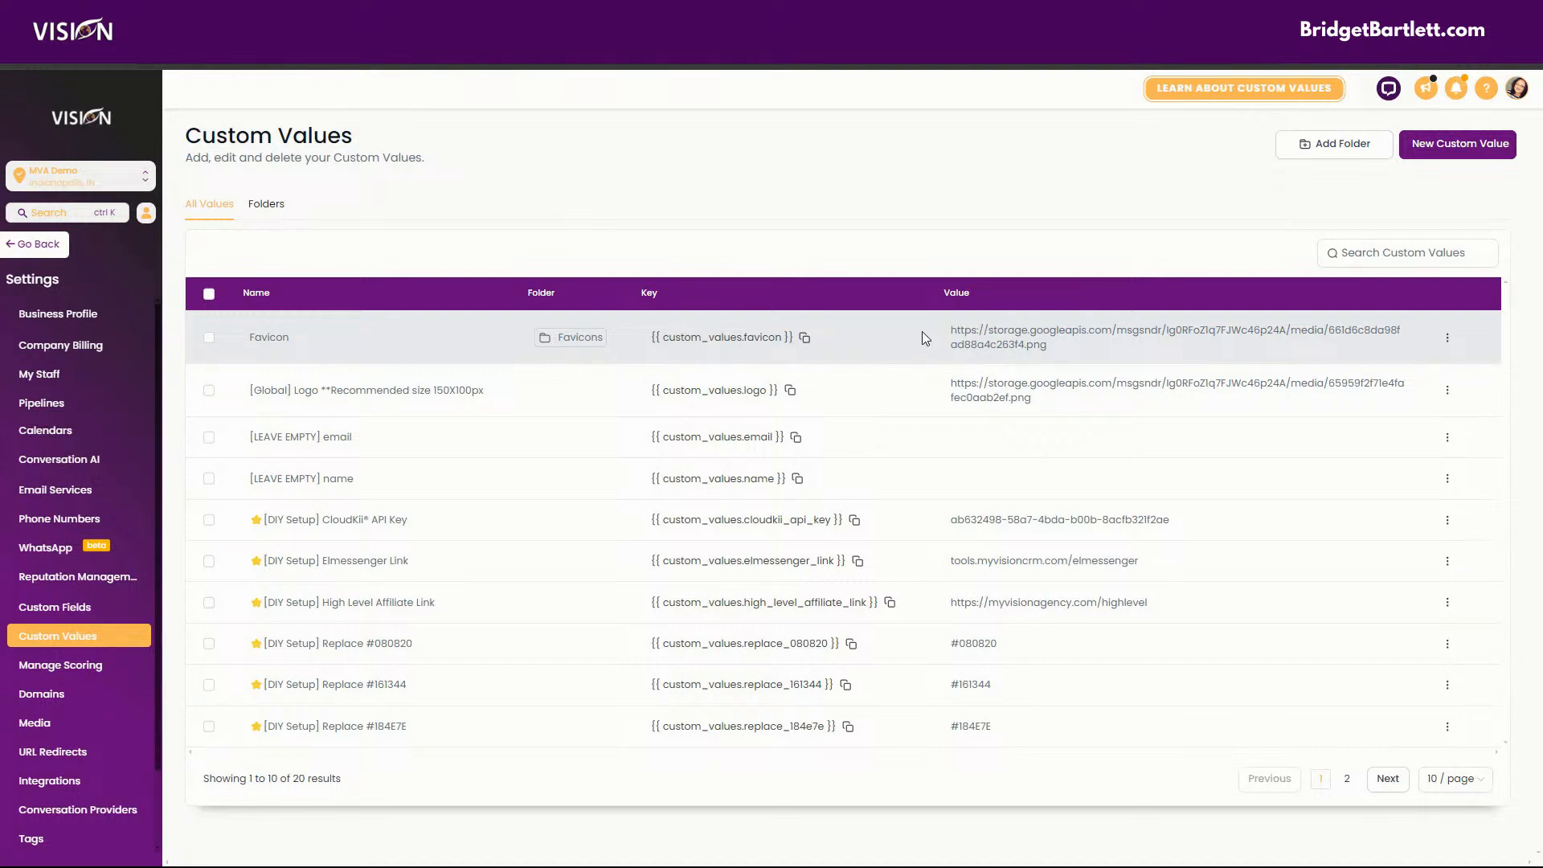
# Highlight the Favicon custom value's key and its stored image URL to compare them.
pyautogui.moveTo(950, 332); pyautogui.dragTo(1085, 357)
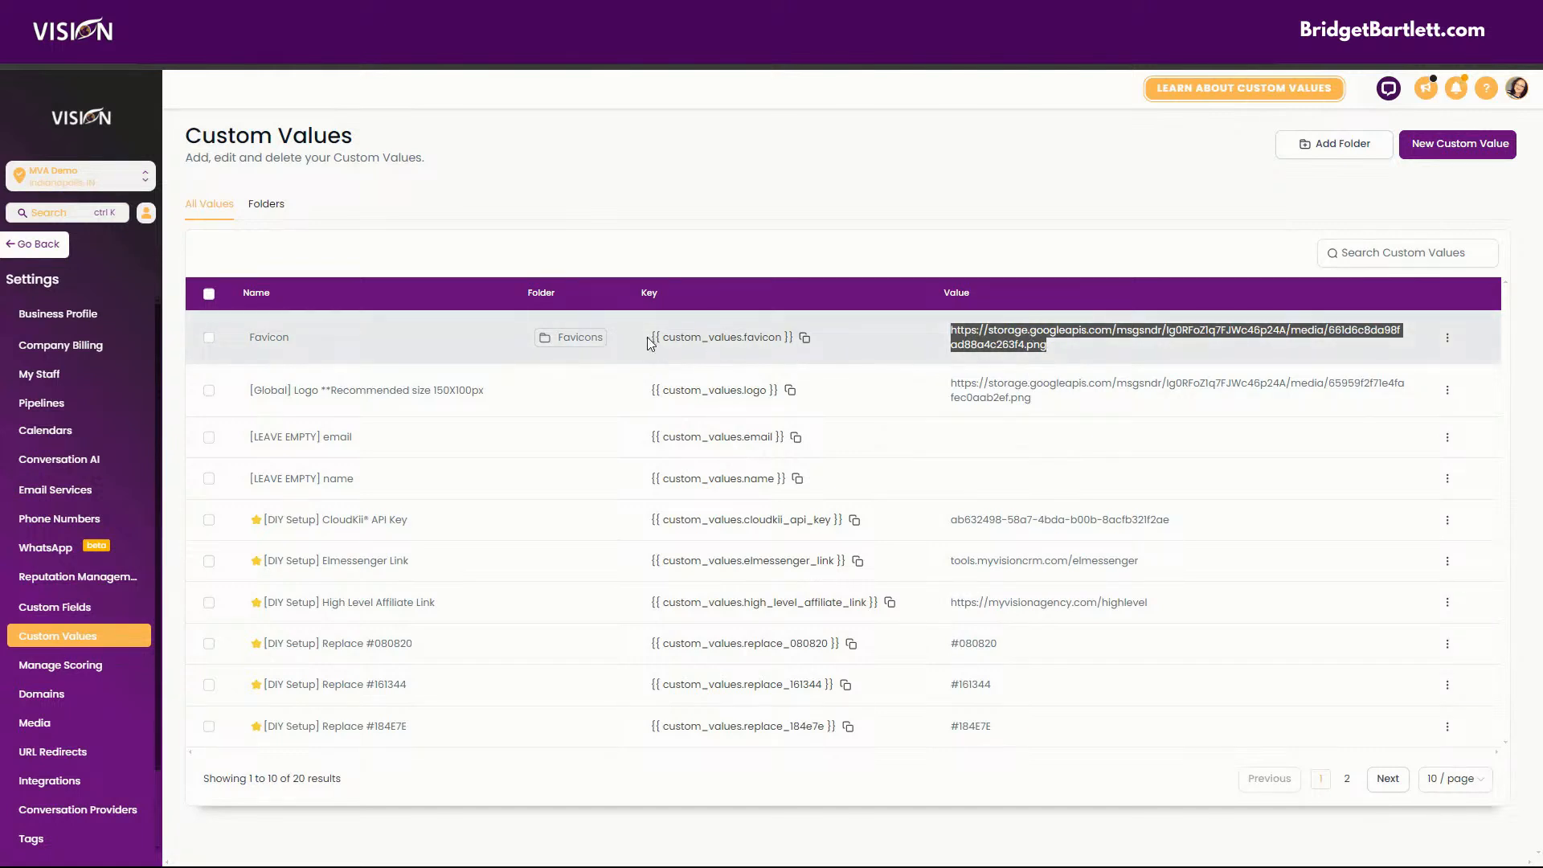
pyautogui.moveTo(650, 339); pyautogui.dragTo(873, 351)
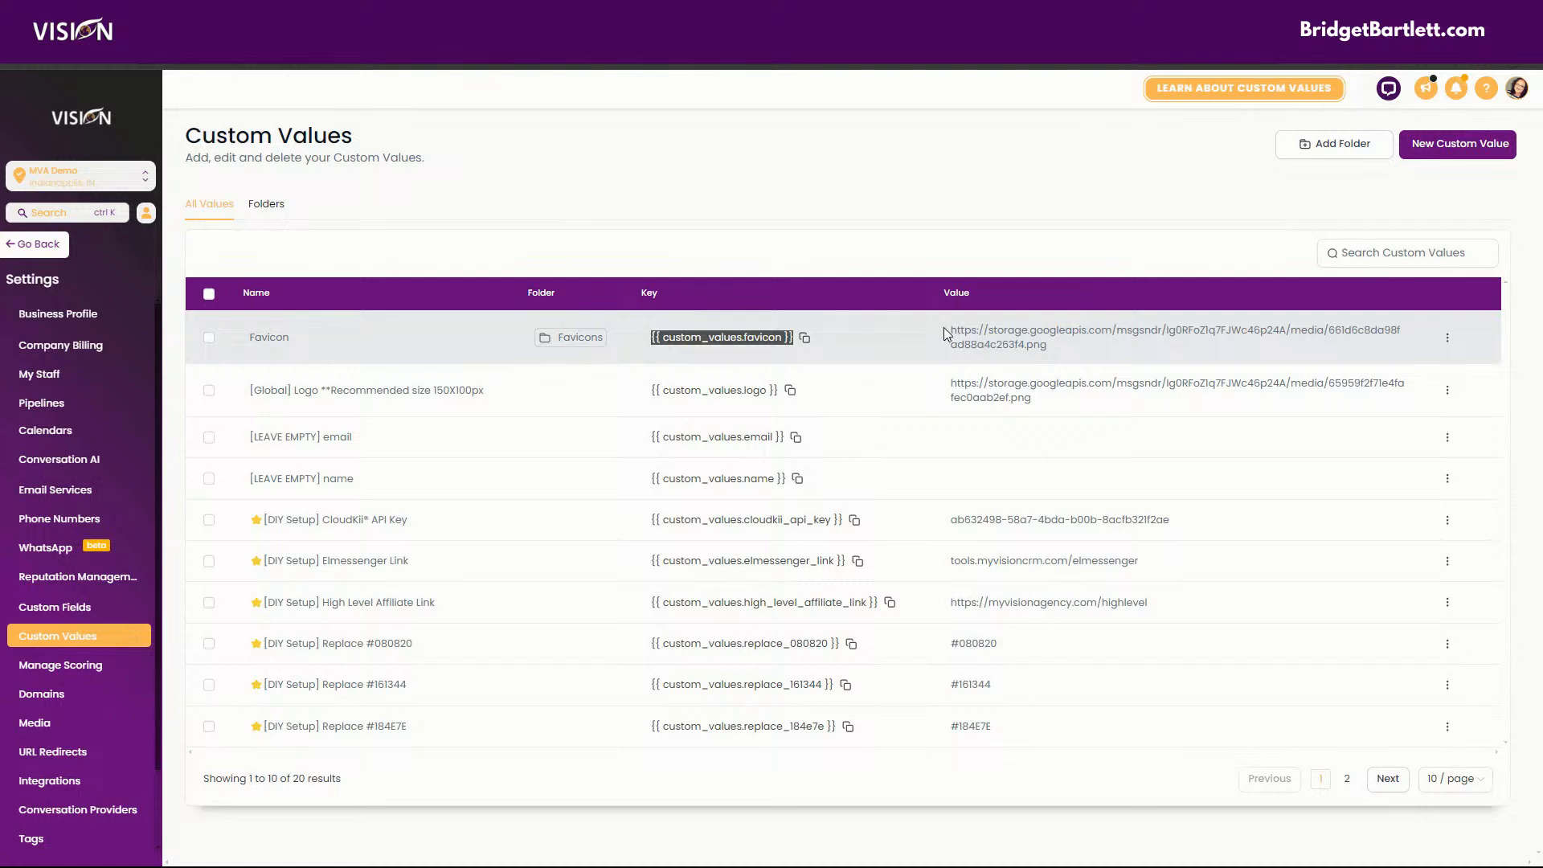
pyautogui.moveTo(947, 331); pyautogui.dragTo(1171, 365)
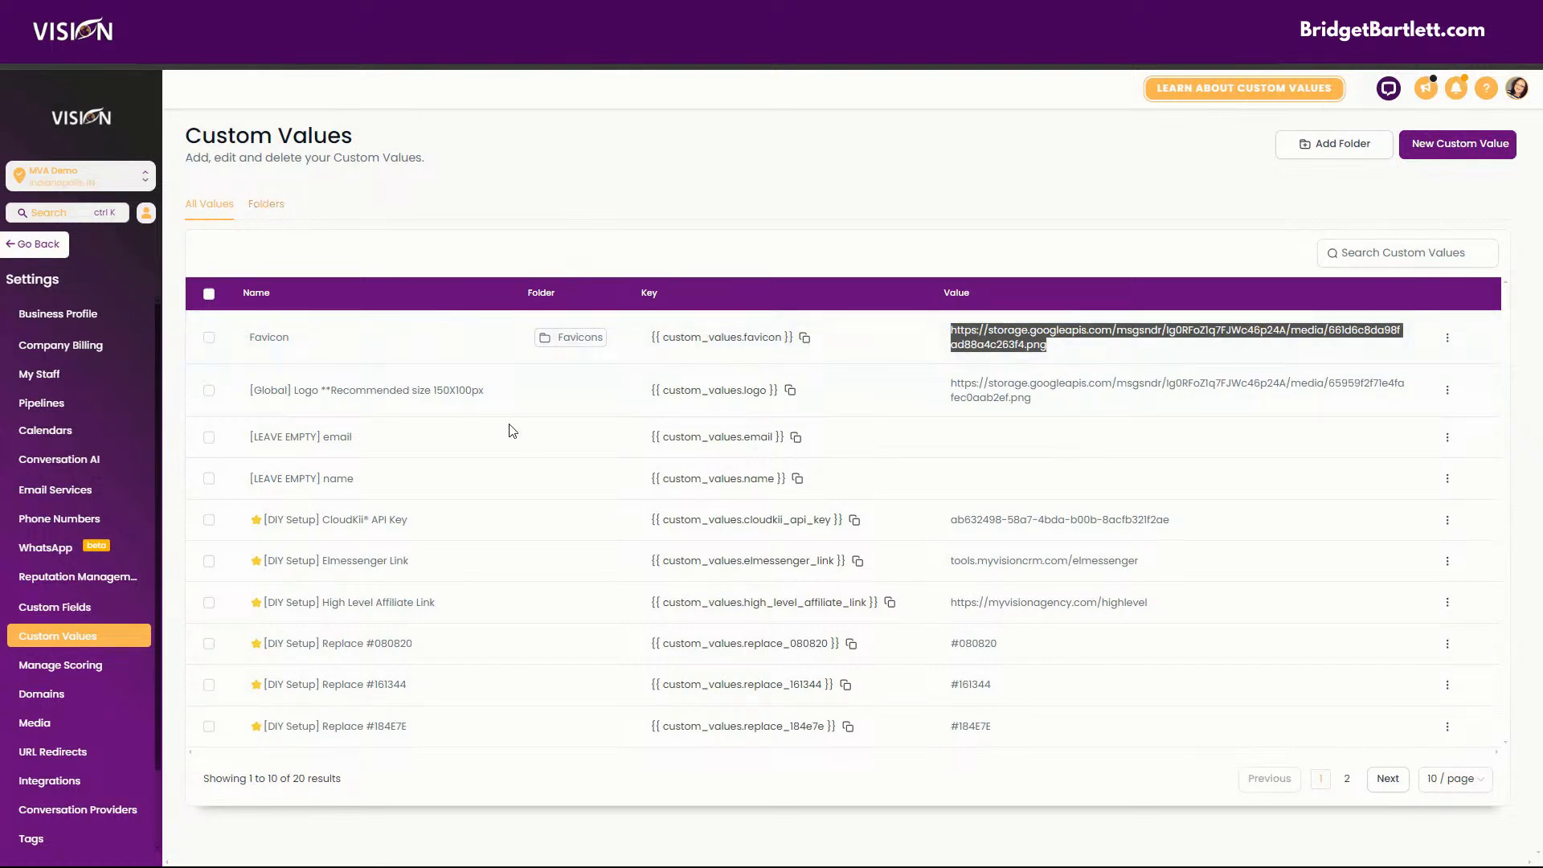
# Open the Favicons folder, review the Favicon custom value's edit form without changes, and copy its key.
pyautogui.click(269, 208)
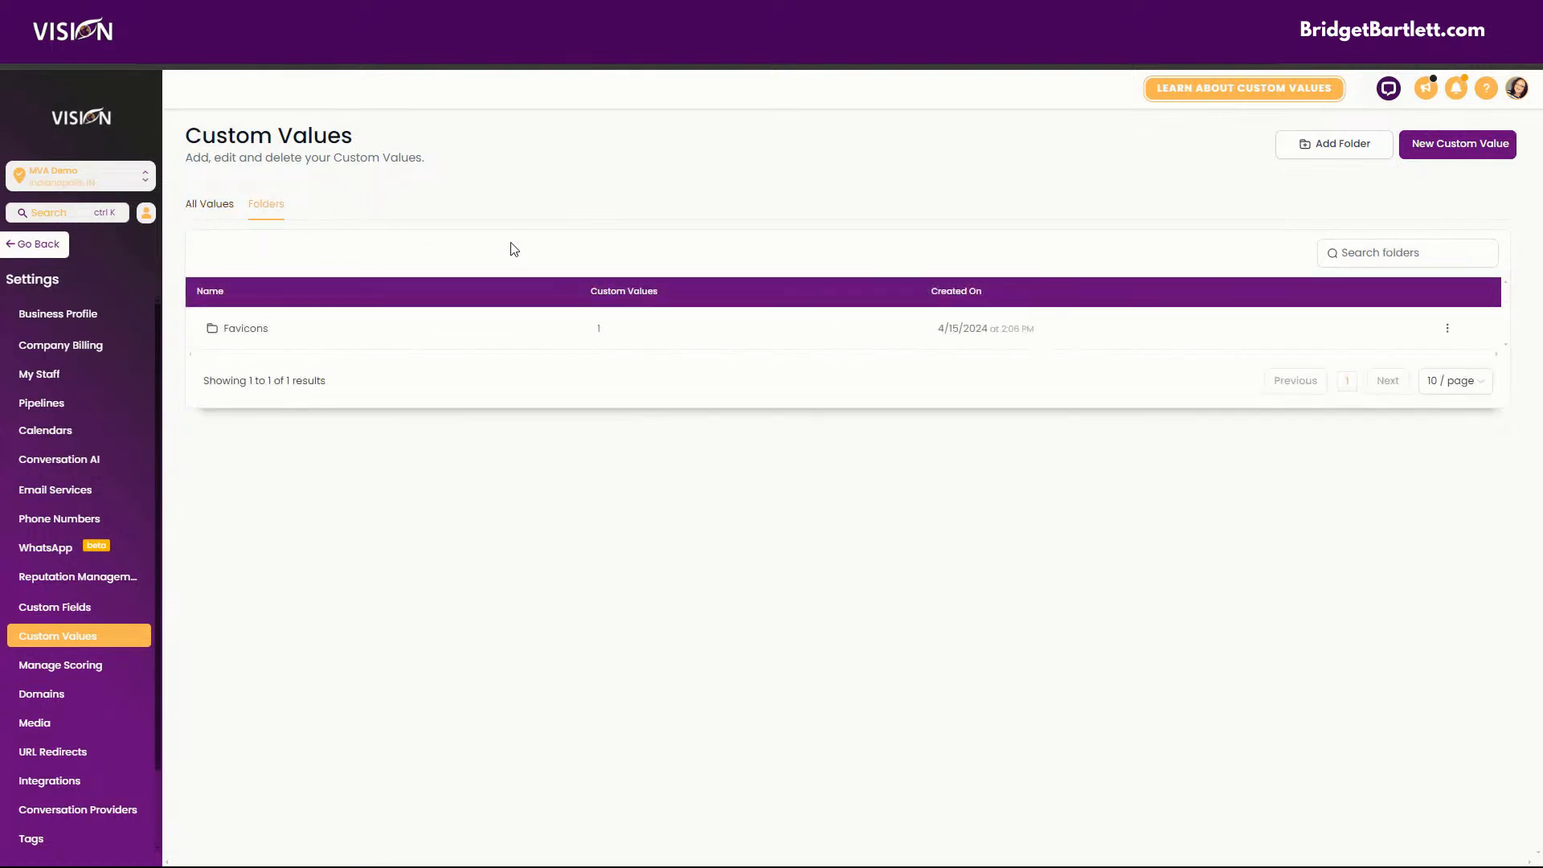
pyautogui.click(257, 332)
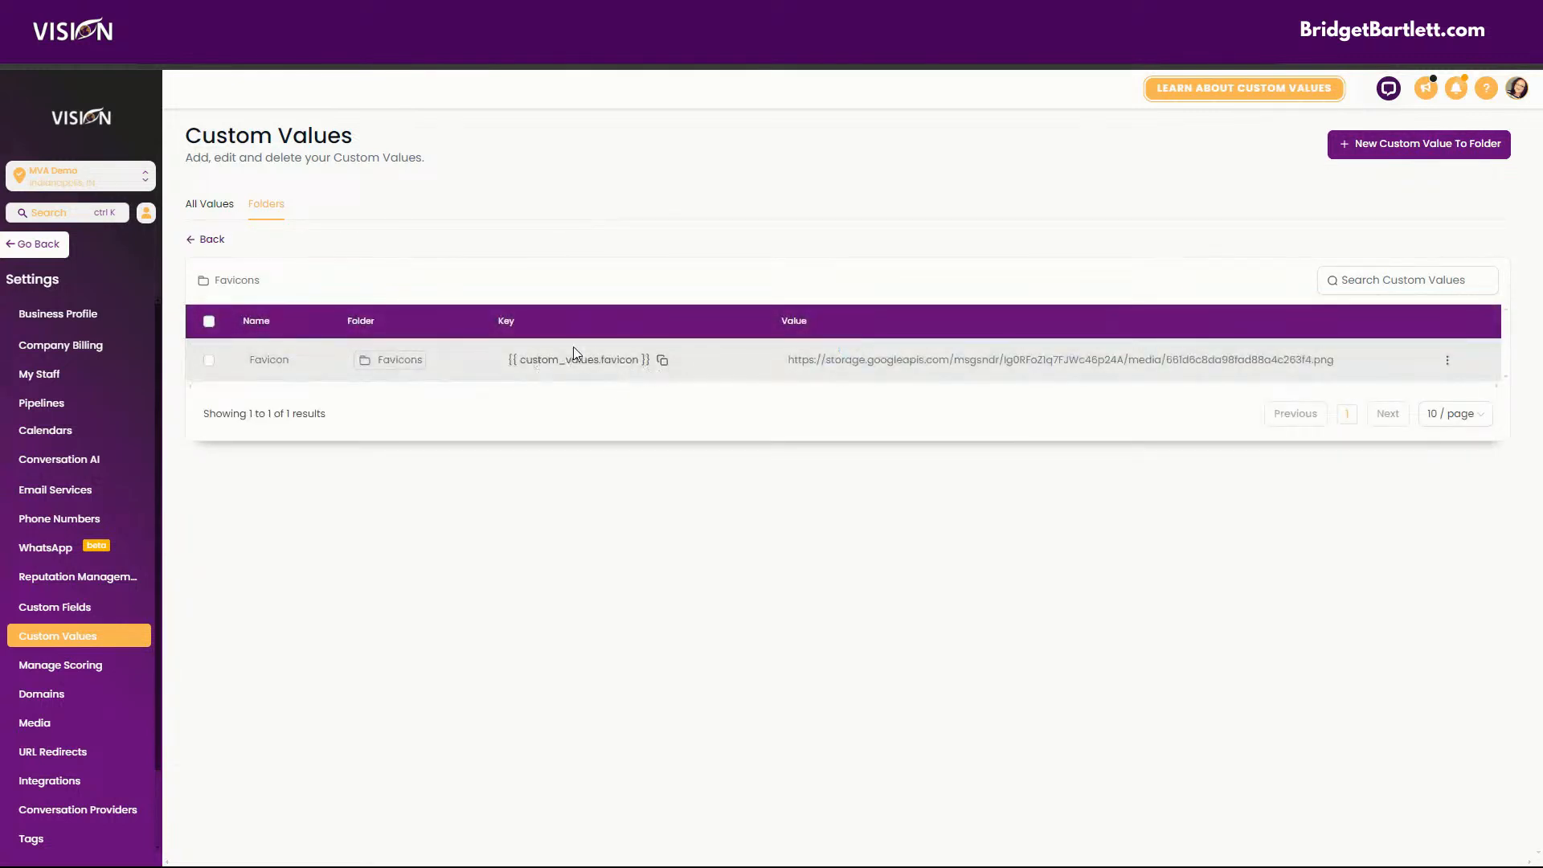
pyautogui.click(663, 363)
pyautogui.click(1447, 362)
pyautogui.click(1444, 408)
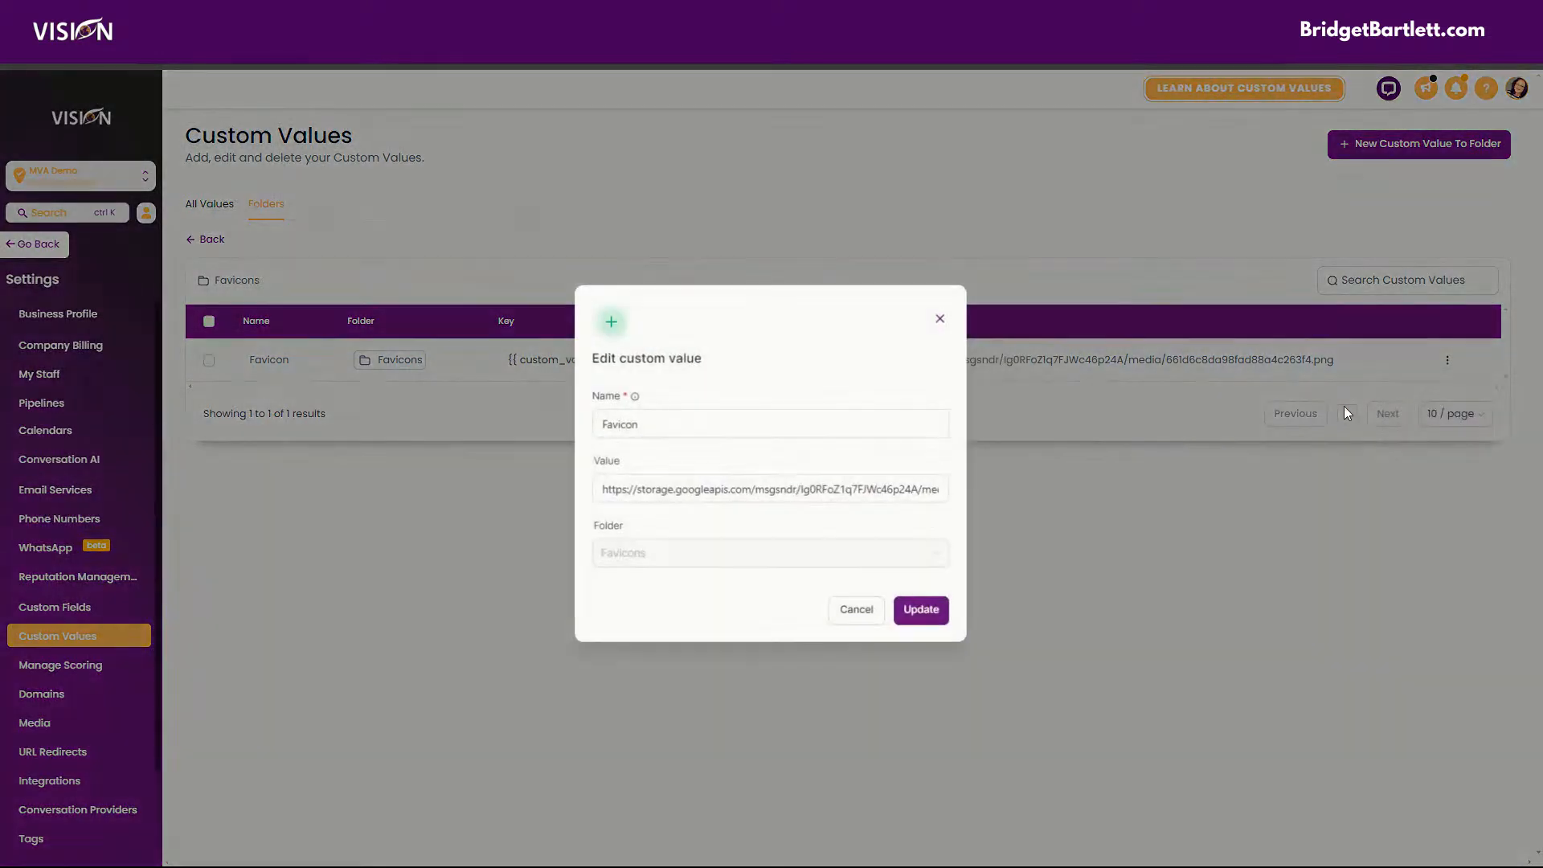
pyautogui.click(938, 319)
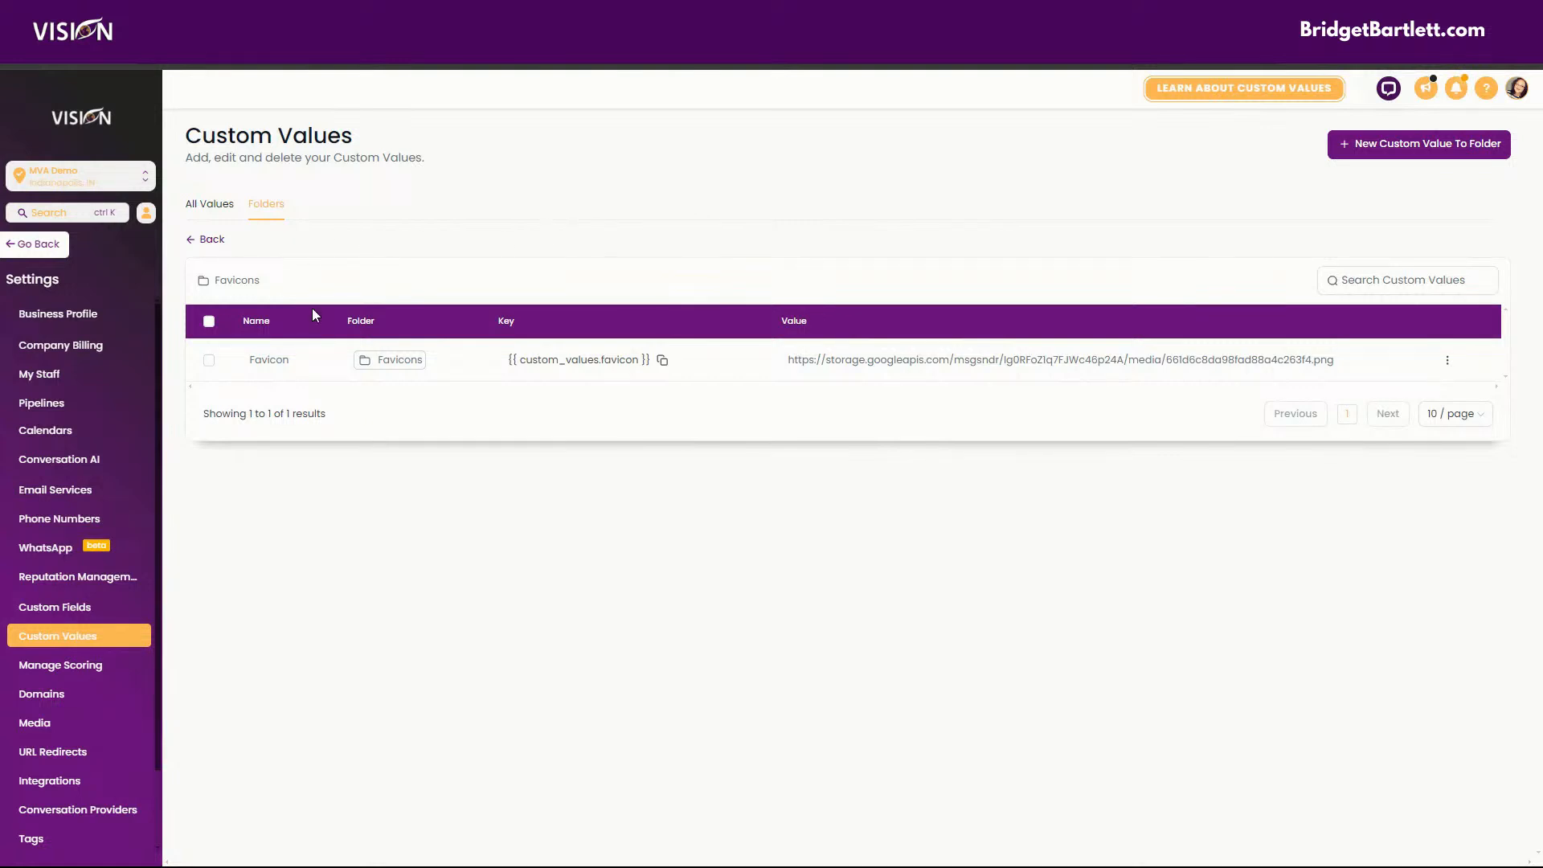
pyautogui.click(662, 360)
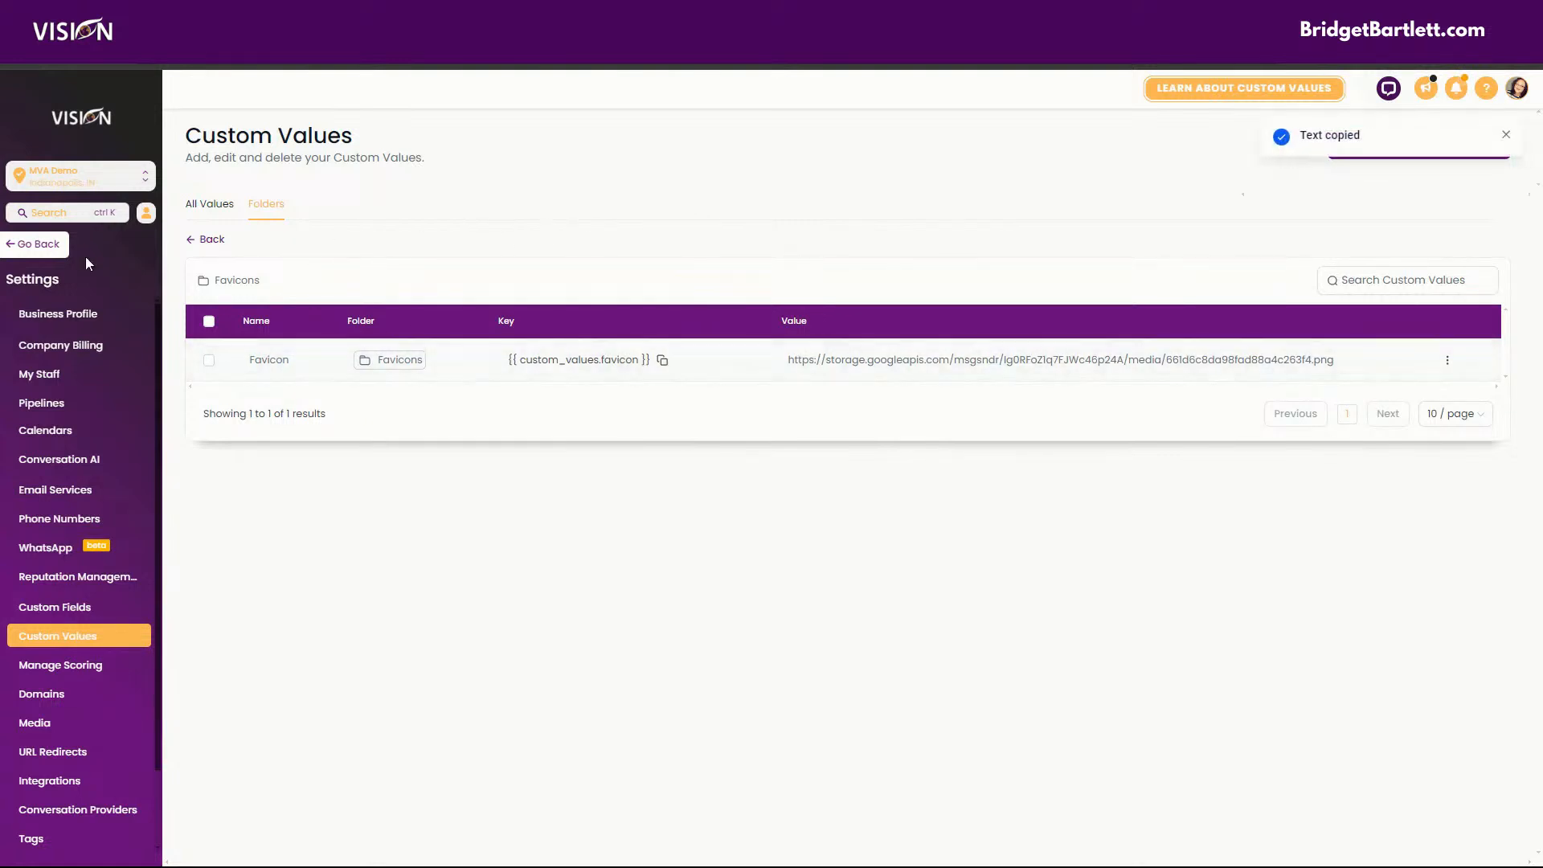
# Try entering {{ custom_values.favicon }} as the A.I. Ads funnel's favicon URL and return to the funnel list.
pyautogui.click(39, 245)
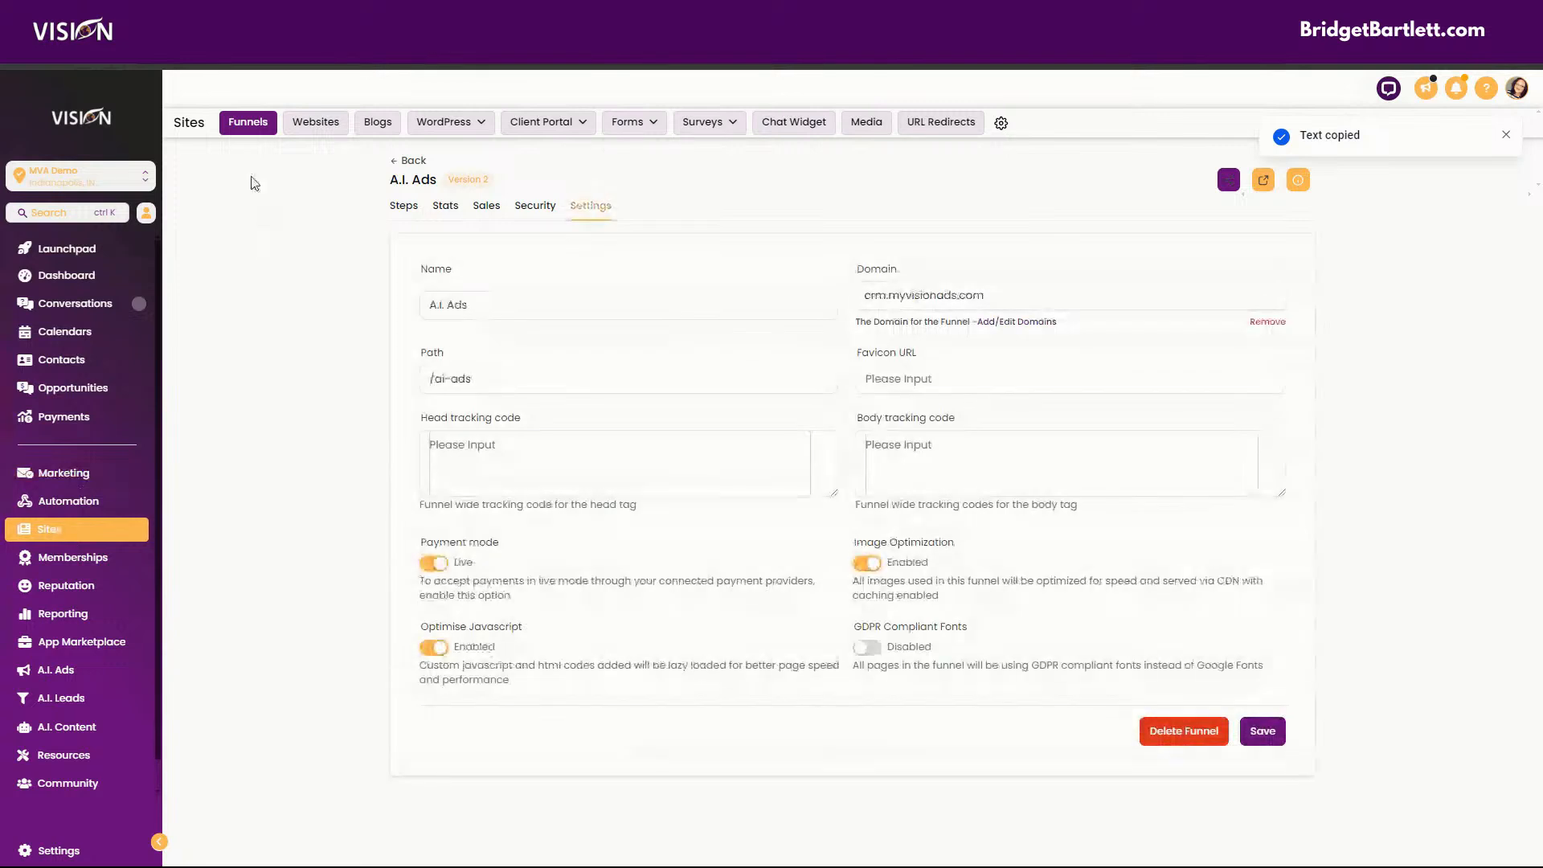
pyautogui.click(913, 379)
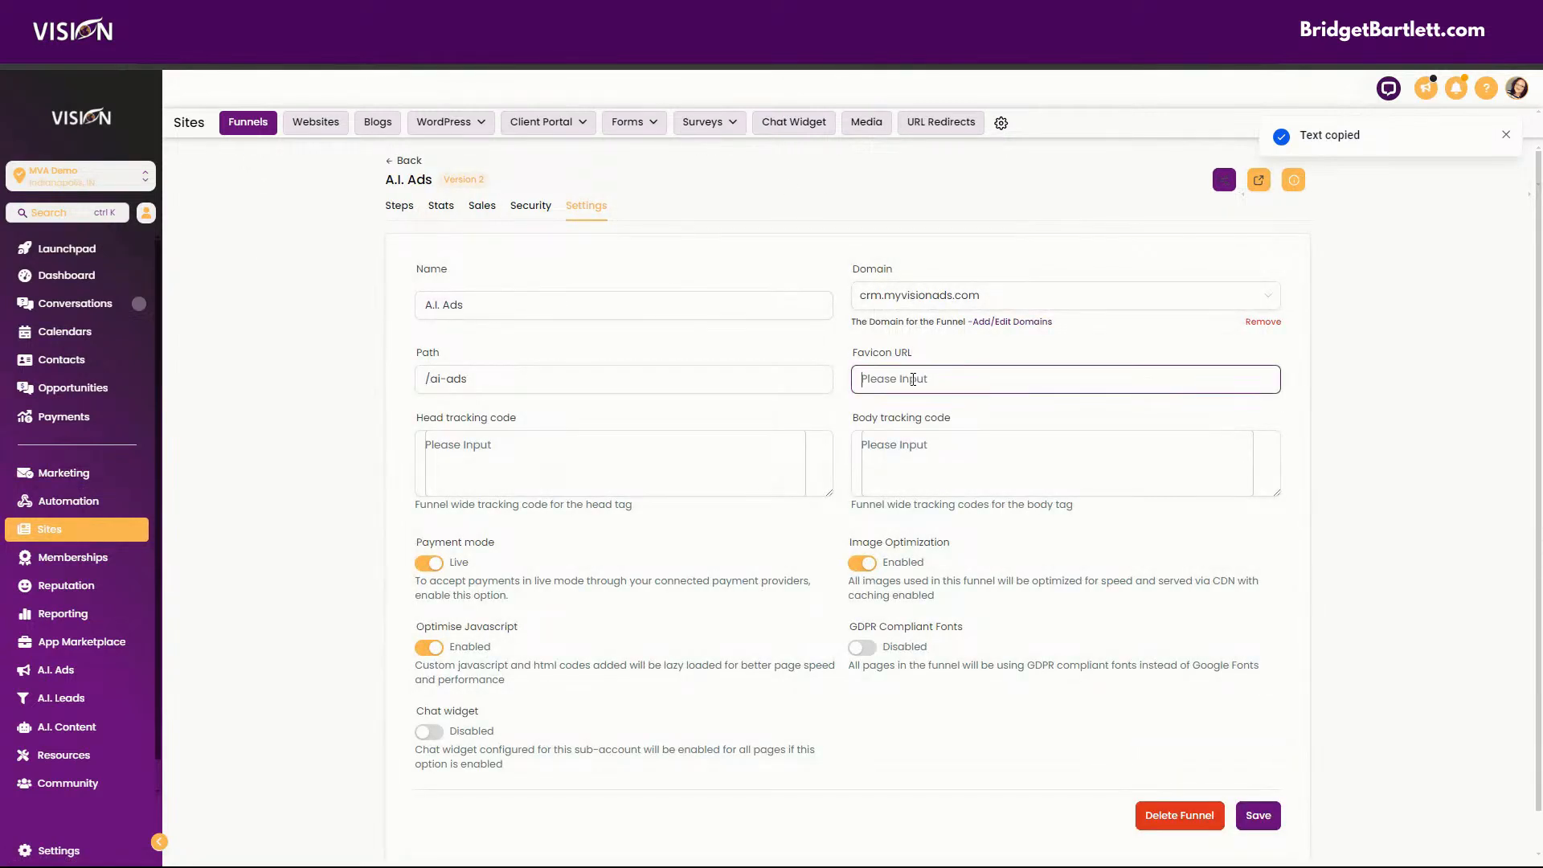
pyautogui.hotkey('ctrl', 'v')
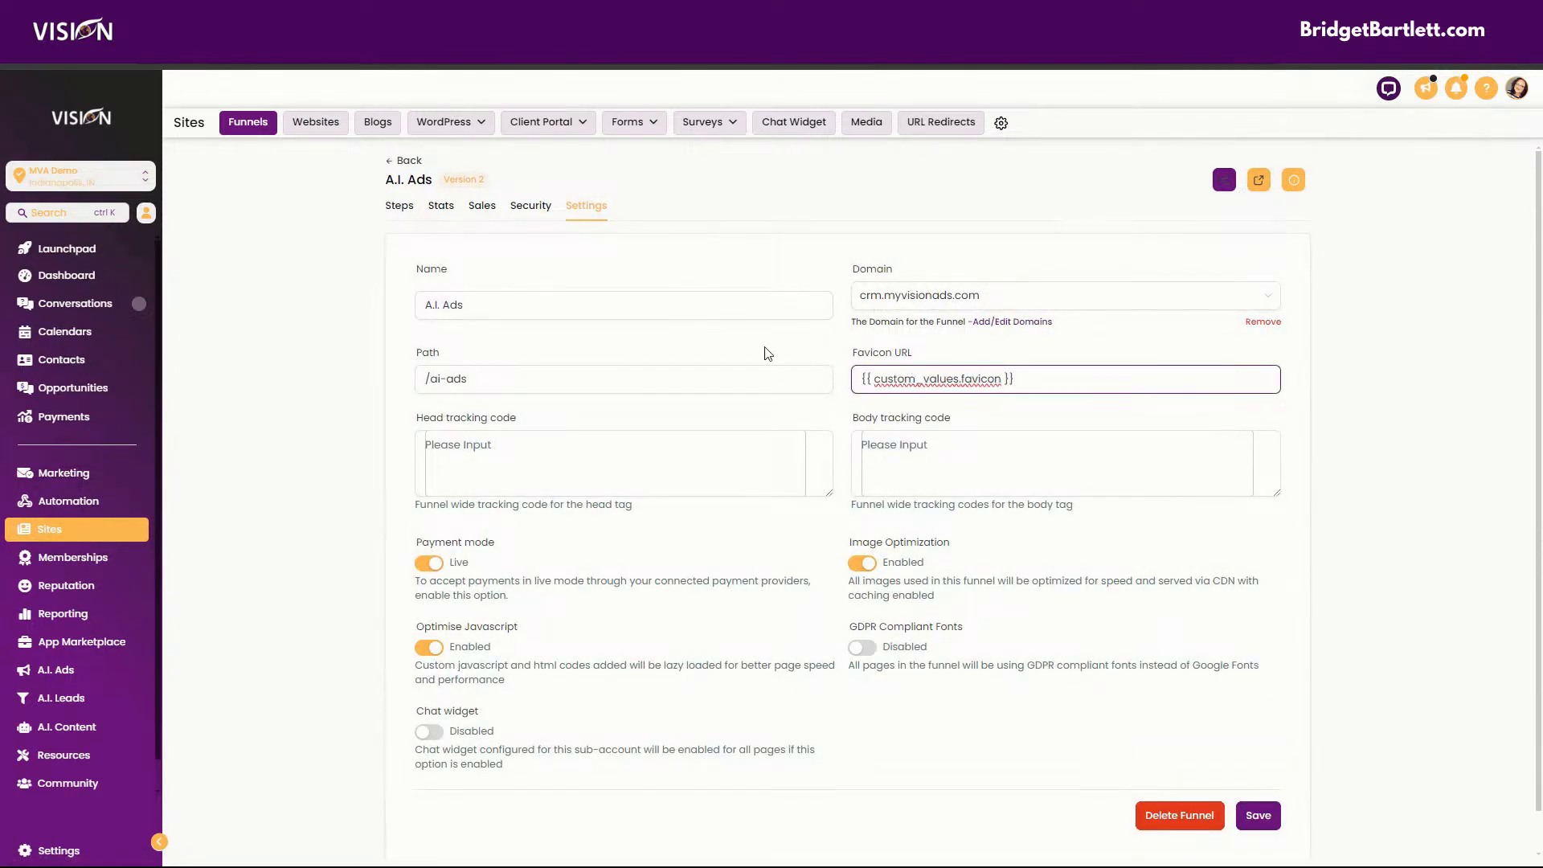
pyautogui.click(408, 162)
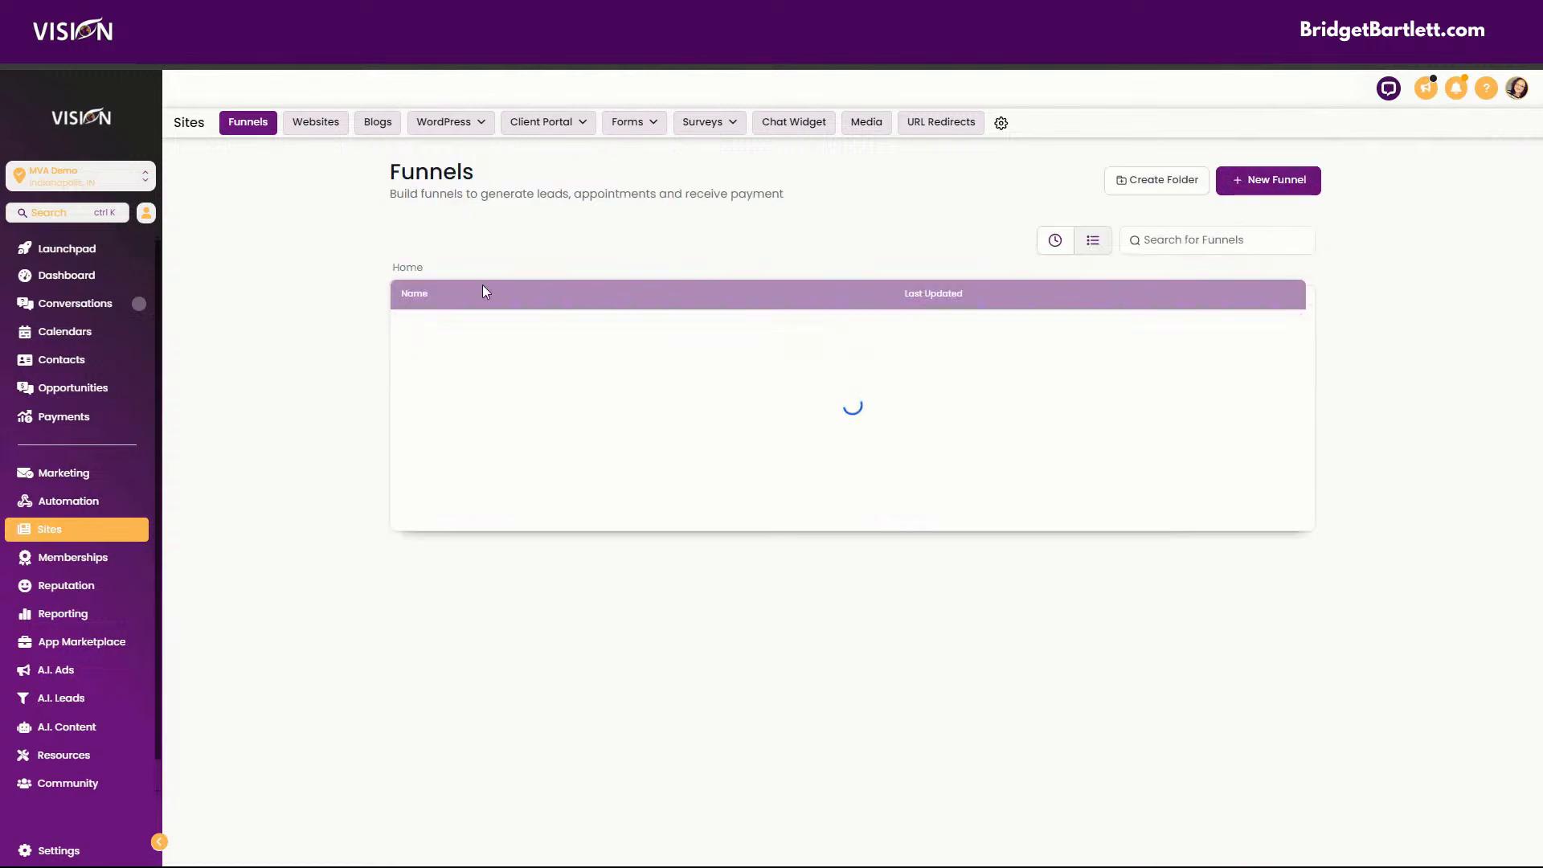
# Reopen the A.I. Ads funnel, preview its Home page to check the browser tab icon, and close the preview.
pyautogui.click(427, 333)
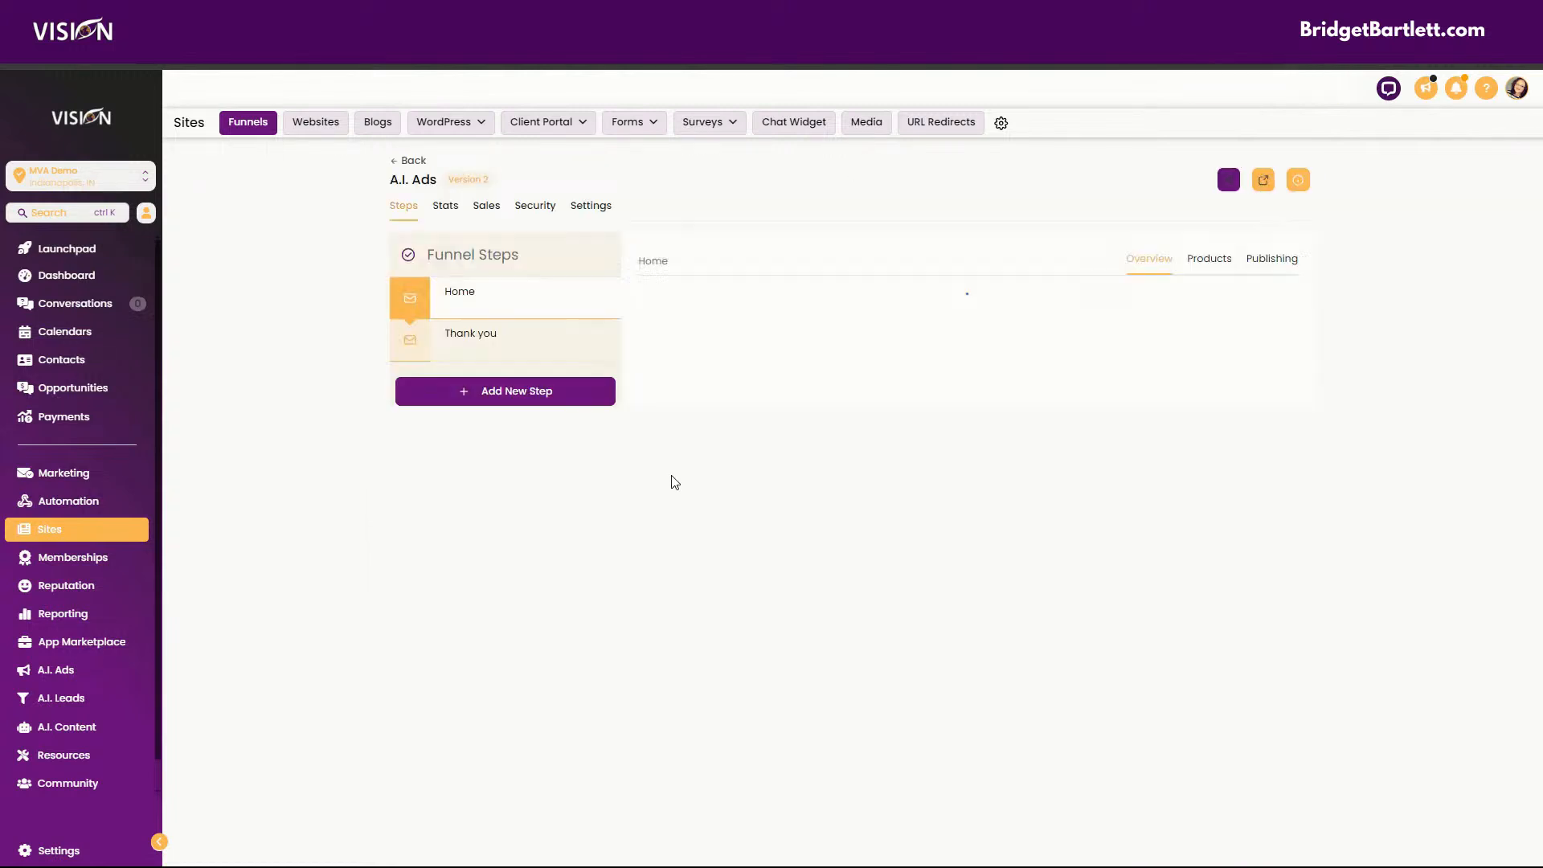
pyautogui.click(781, 553)
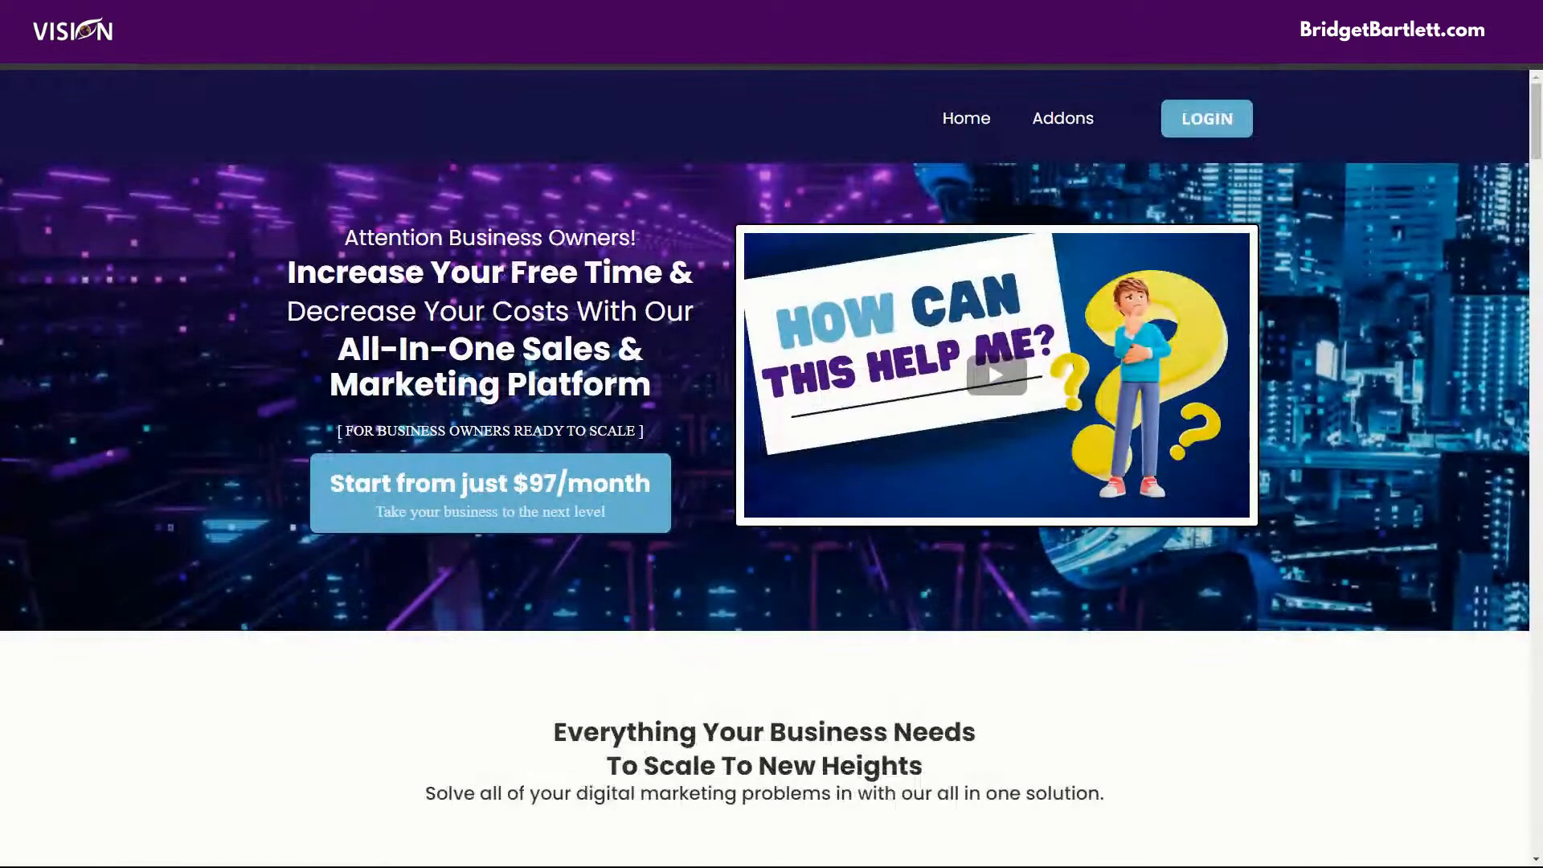
pyautogui.moveTo(921, 16); pyautogui.dragTo(902, 468)
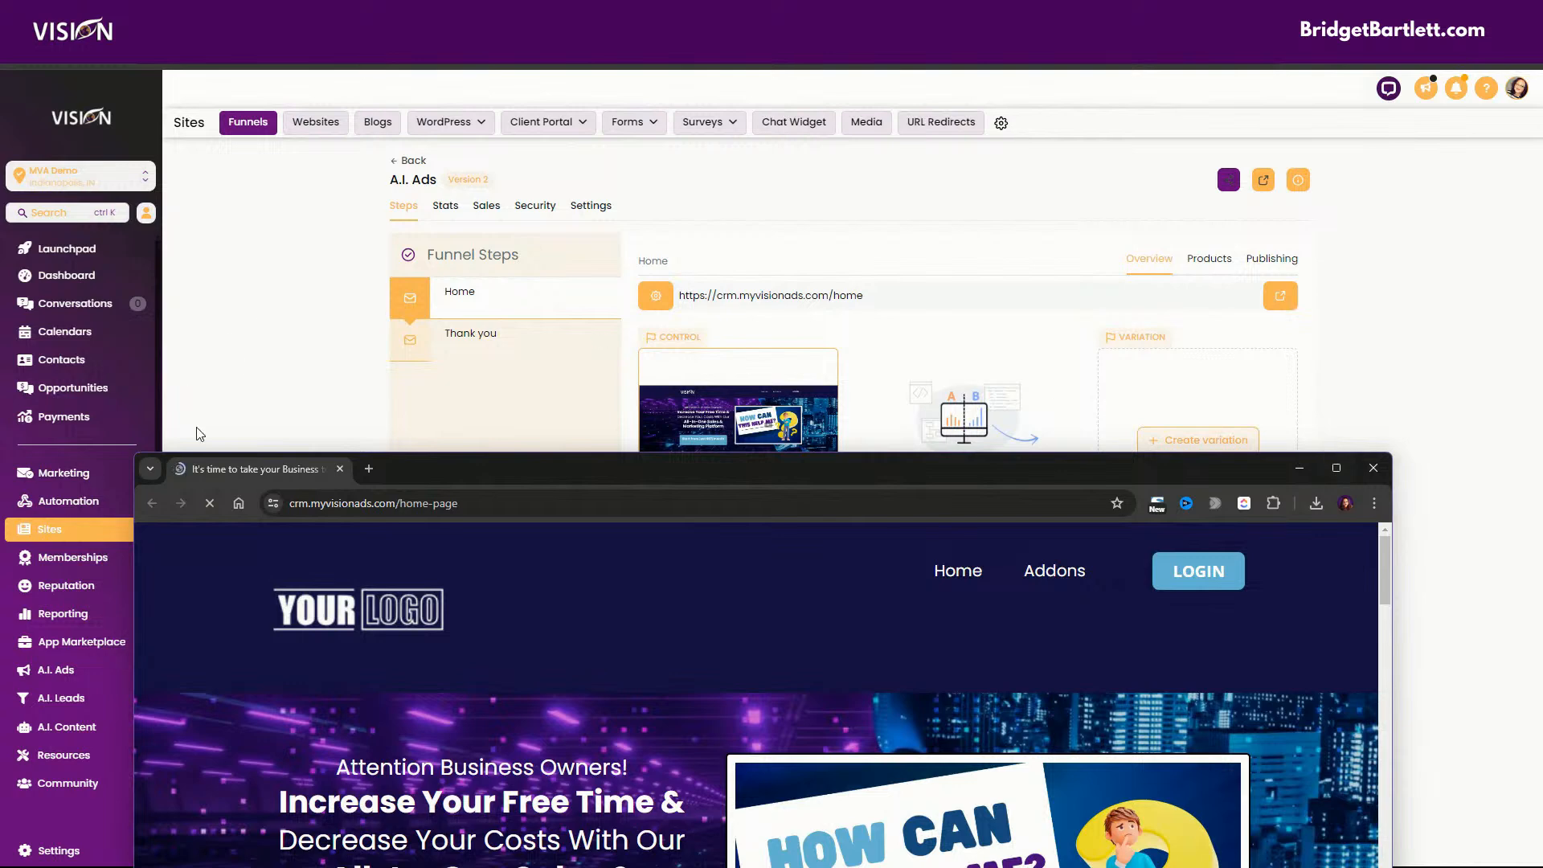
pyautogui.click(1379, 466)
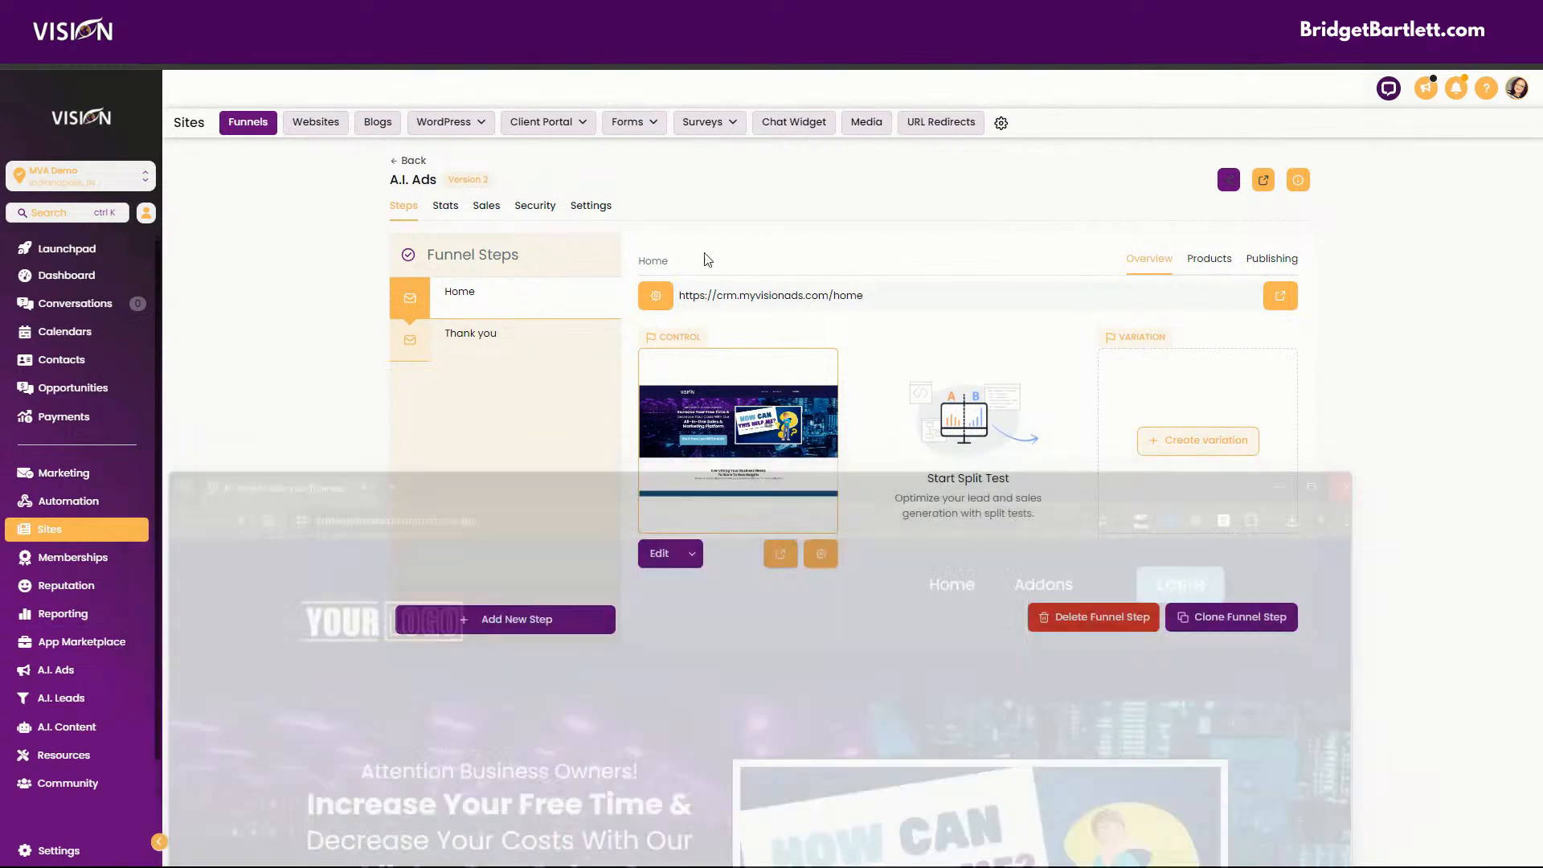
# Set the A.I. Ads funnel's favicon URL to {{ custom_values.favicon }} and save the funnel settings.
pyautogui.click(593, 206)
pyautogui.click(965, 381)
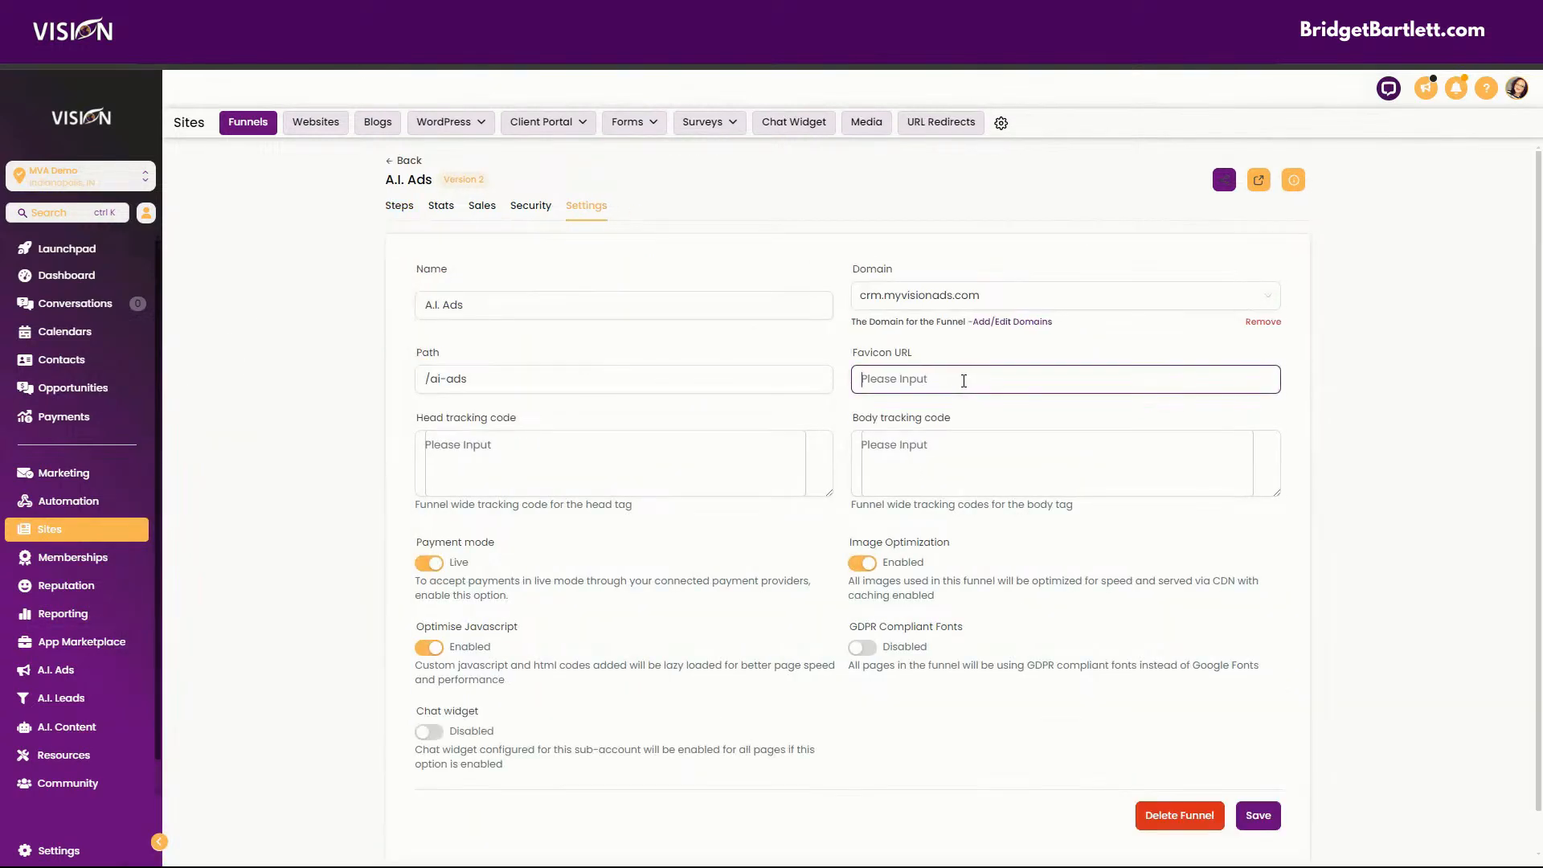
pyautogui.hotkey('ctrl', 'v')
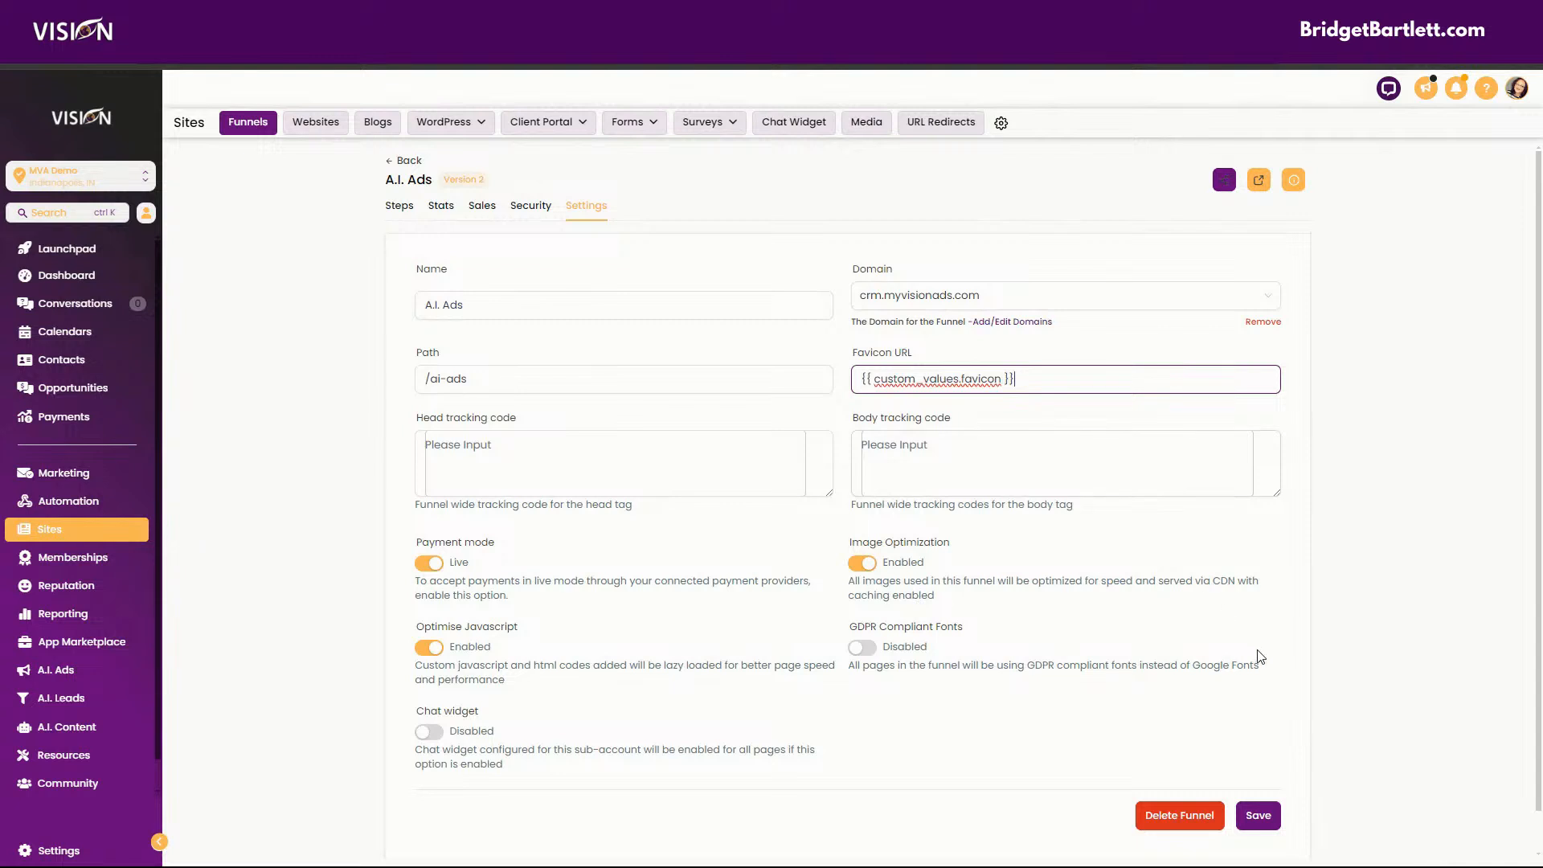
pyautogui.click(1263, 824)
pyautogui.click(1264, 824)
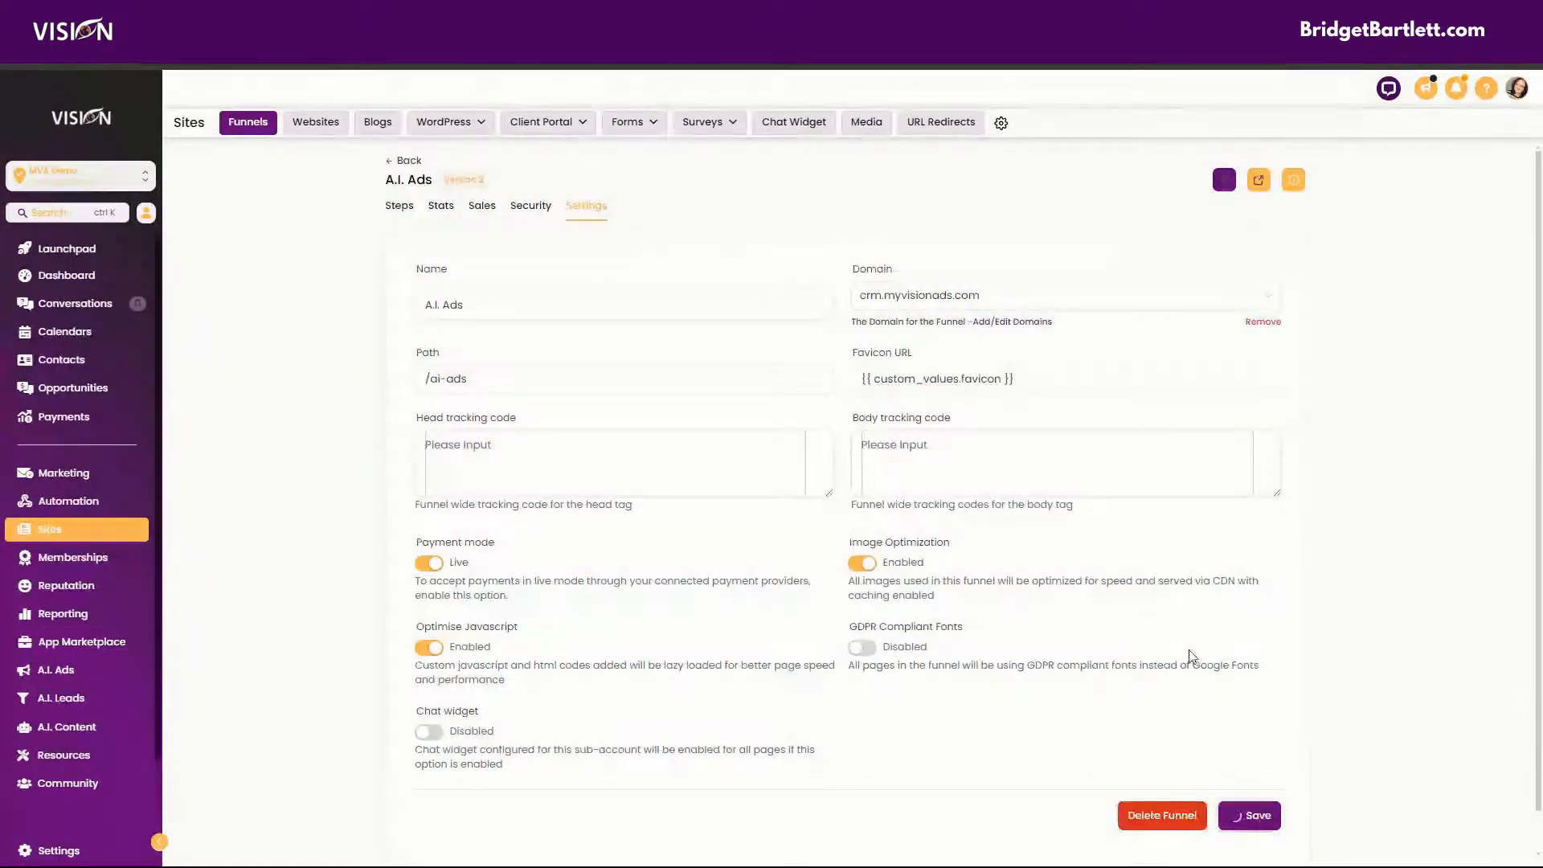
# Preview the funnel's page again with the saved favicon setting, inspect its tab icon, and close the preview window.
pyautogui.click(1057, 489)
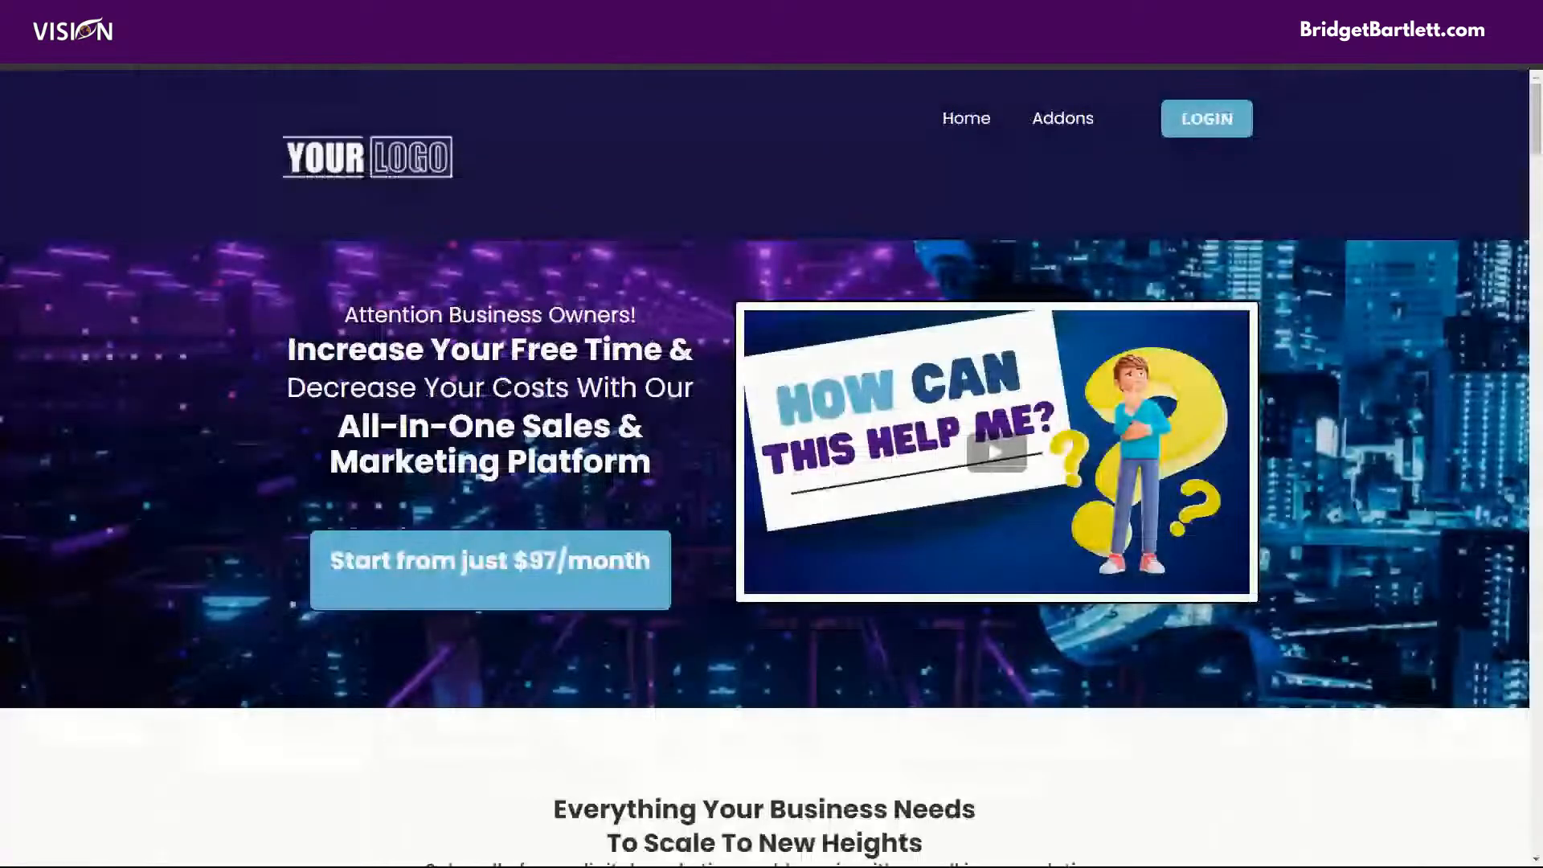
pyautogui.moveTo(870, 23); pyautogui.dragTo(870, 440)
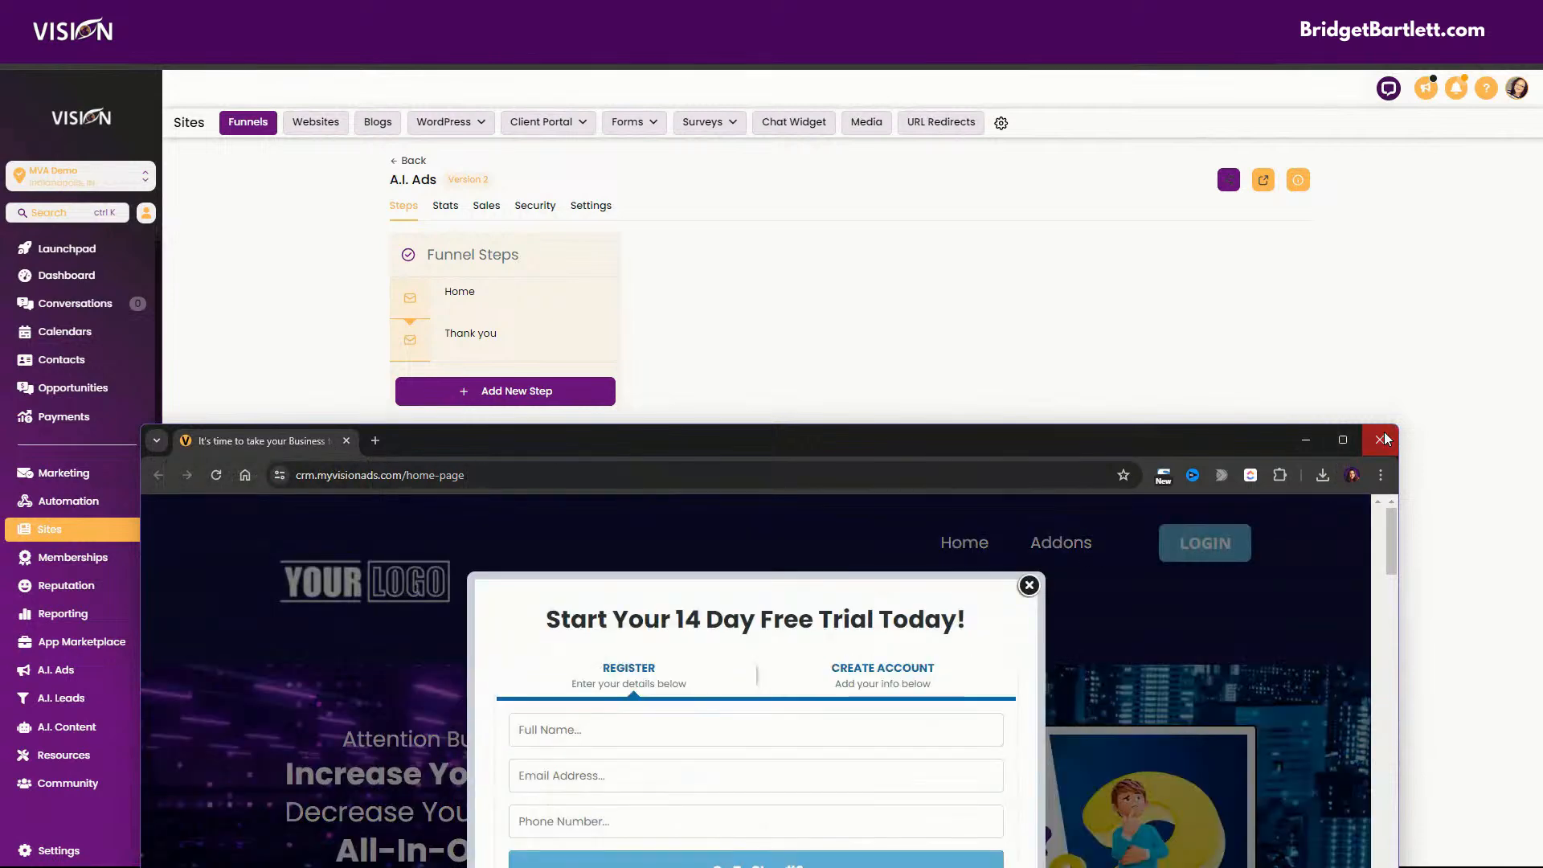
pyautogui.click(1382, 436)
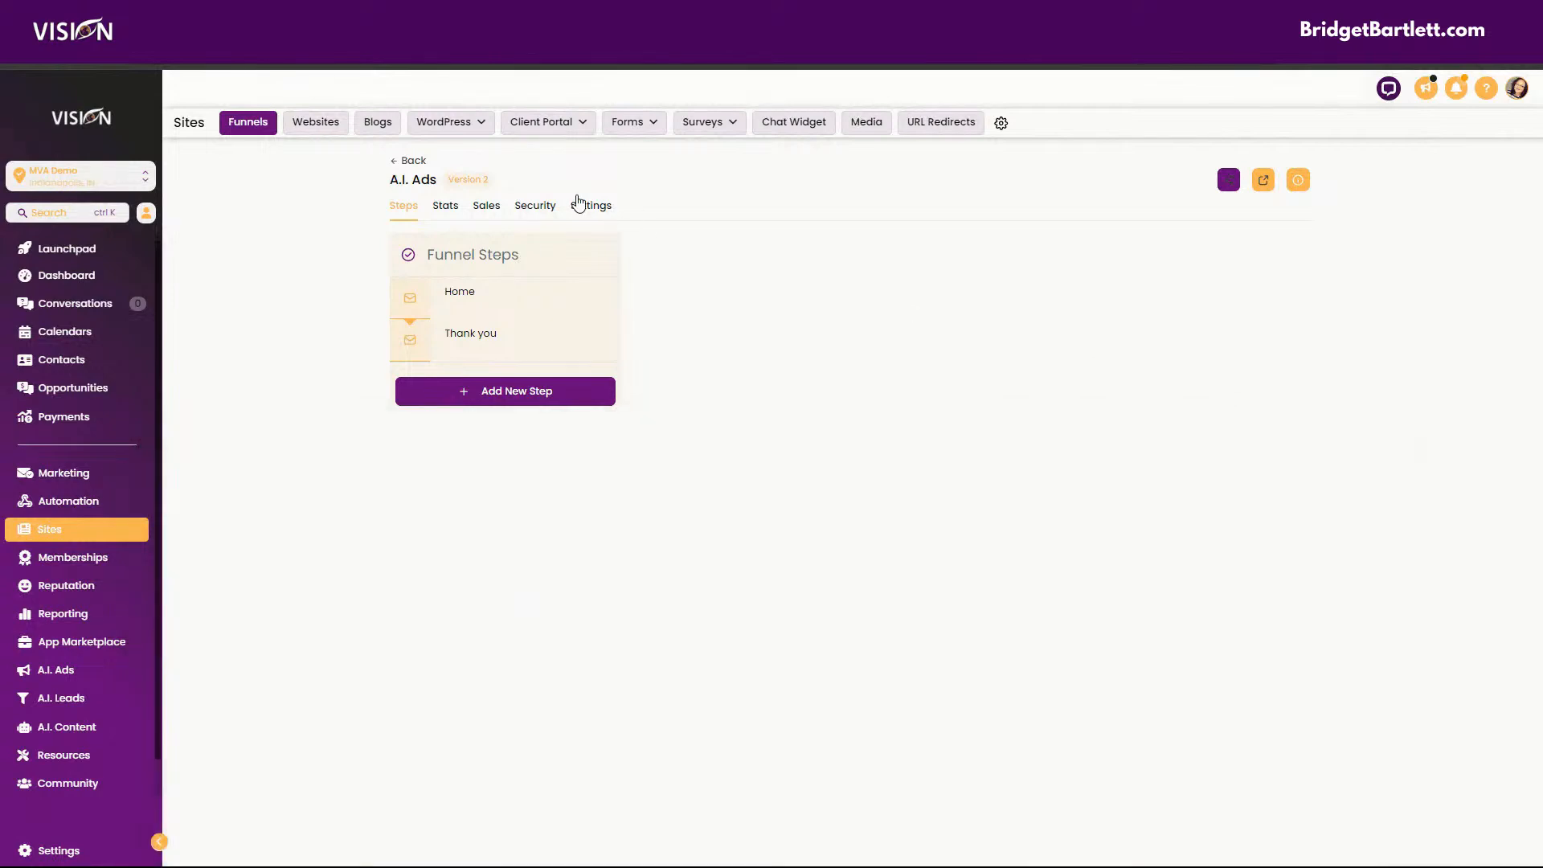
# Set the Marketing Agency website's favicon URL to {{ custom_values.favicon }} and save the website settings.
pyautogui.click(404, 160)
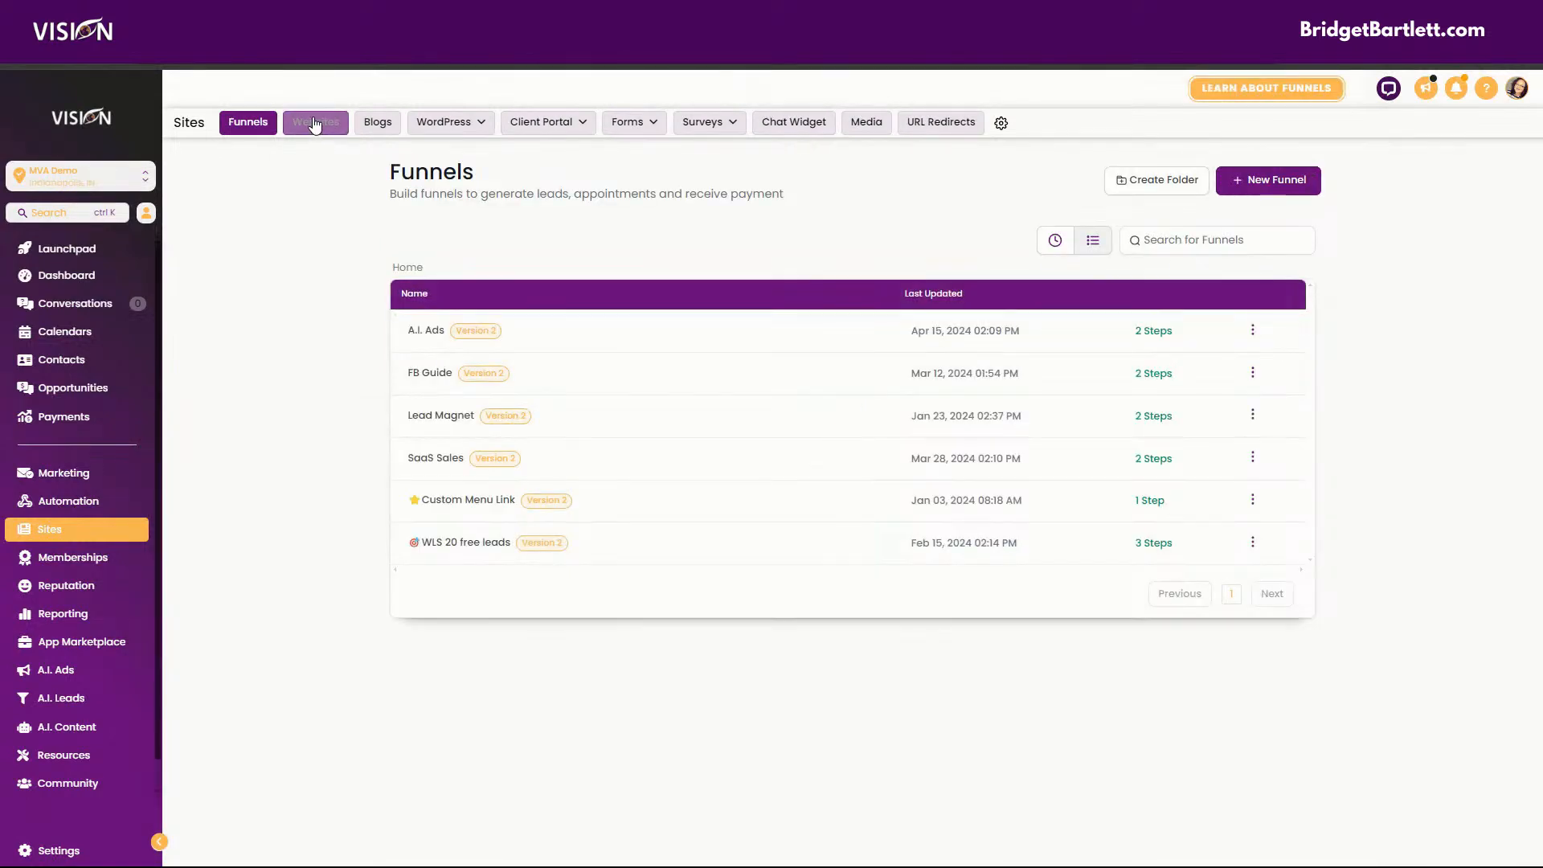
pyautogui.click(315, 121)
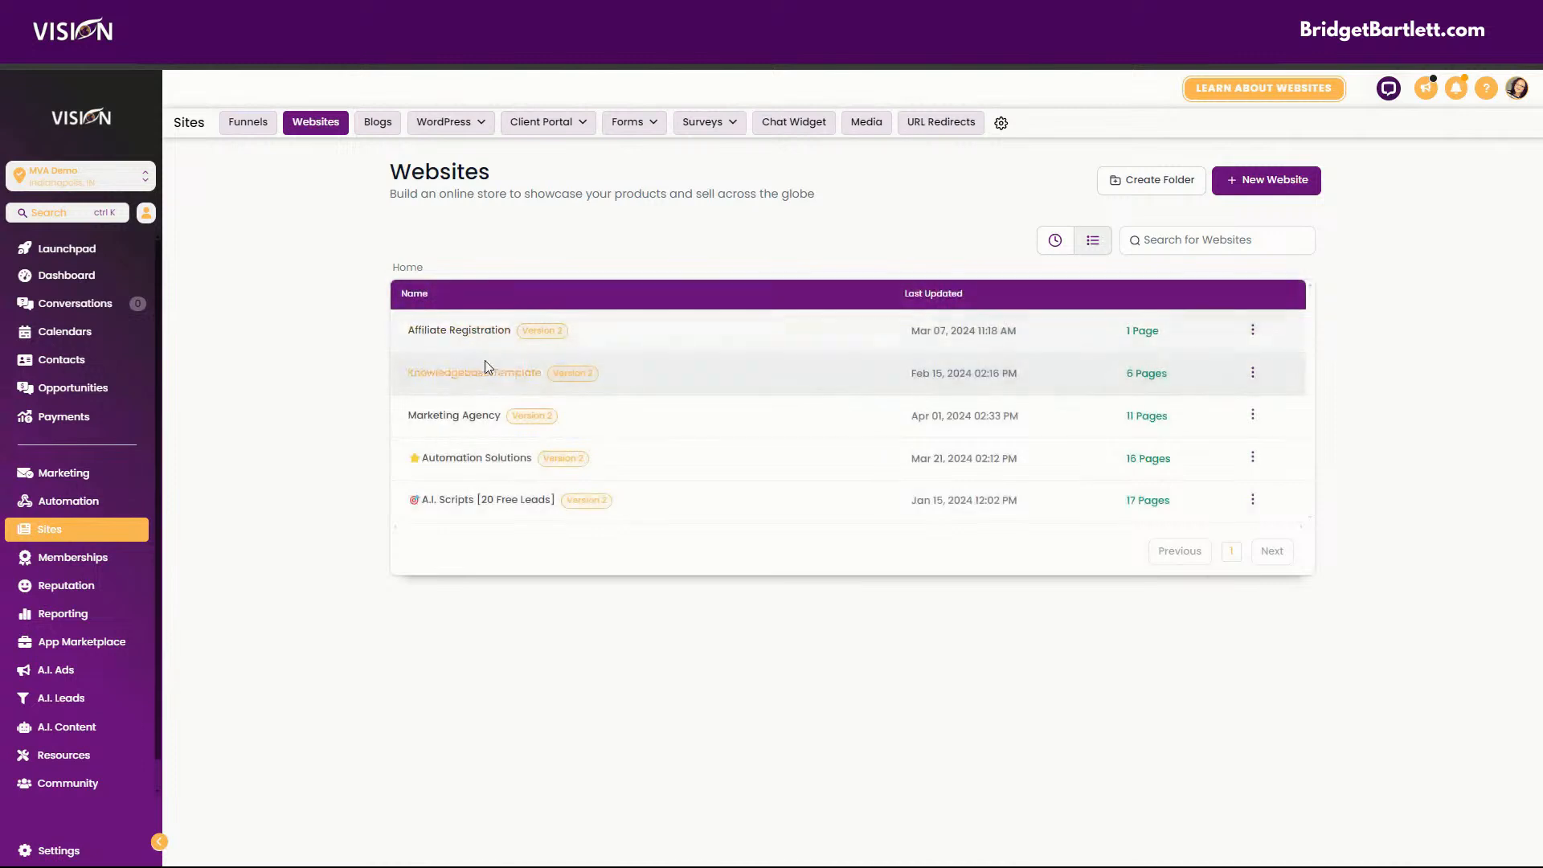
pyautogui.click(459, 418)
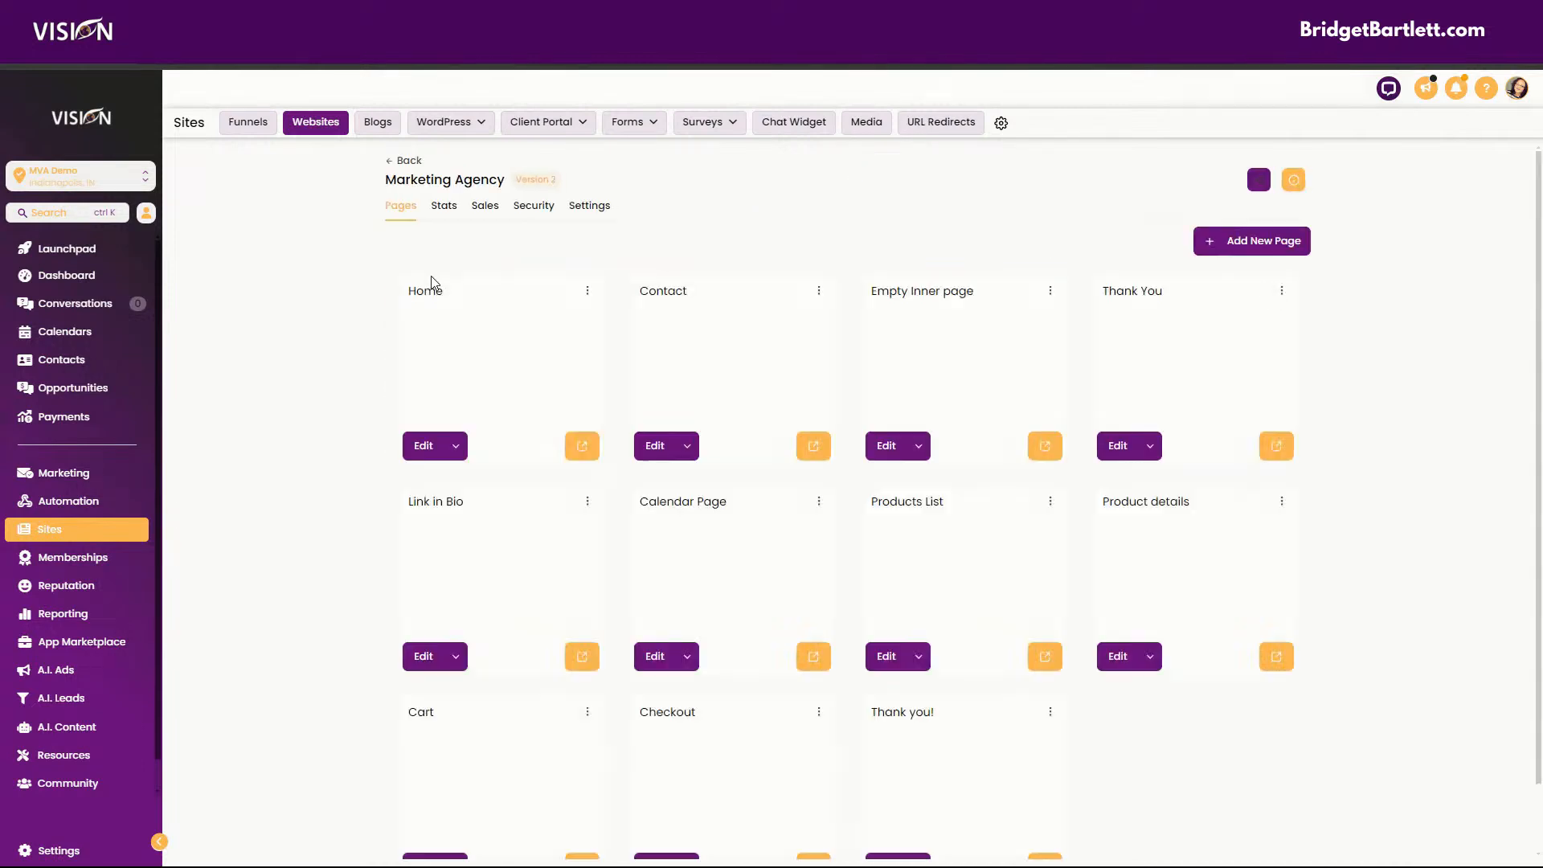
pyautogui.click(593, 206)
pyautogui.click(973, 383)
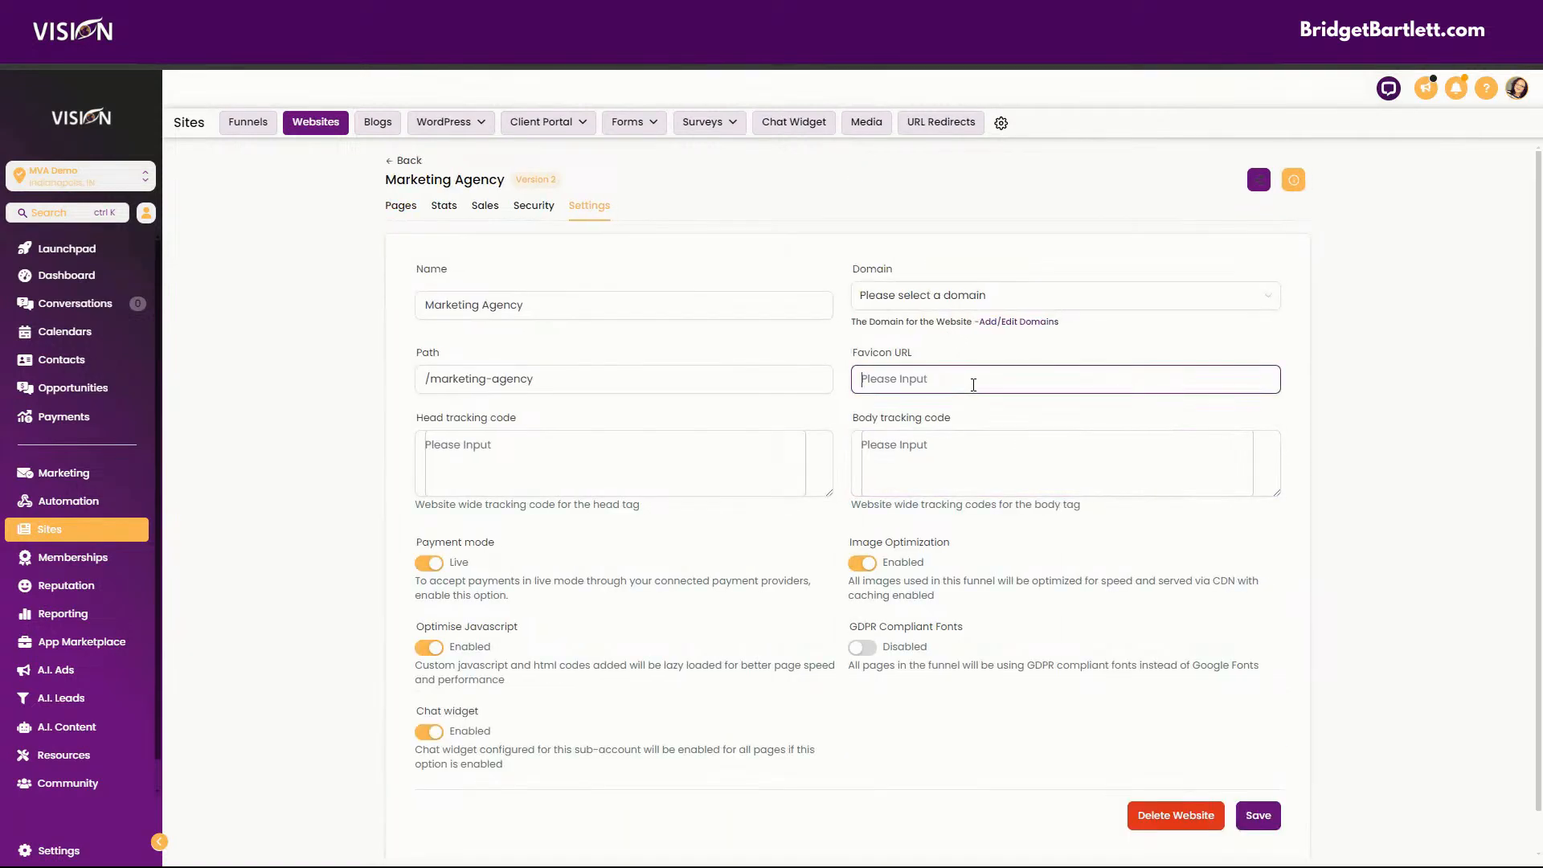
pyautogui.write('{{ custom_values.favicon }}')
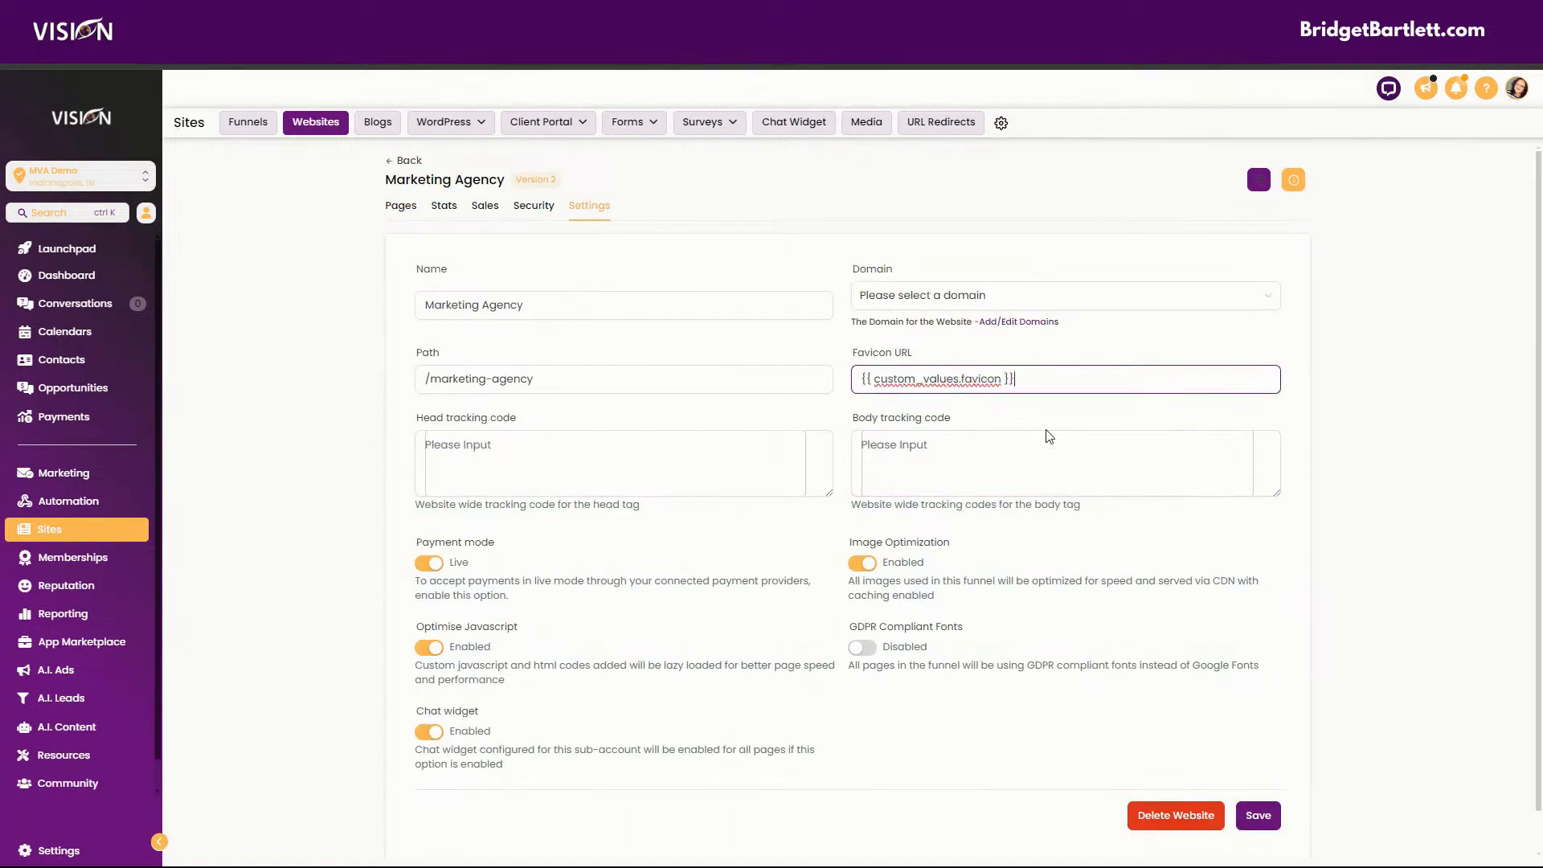
pyautogui.click(1258, 815)
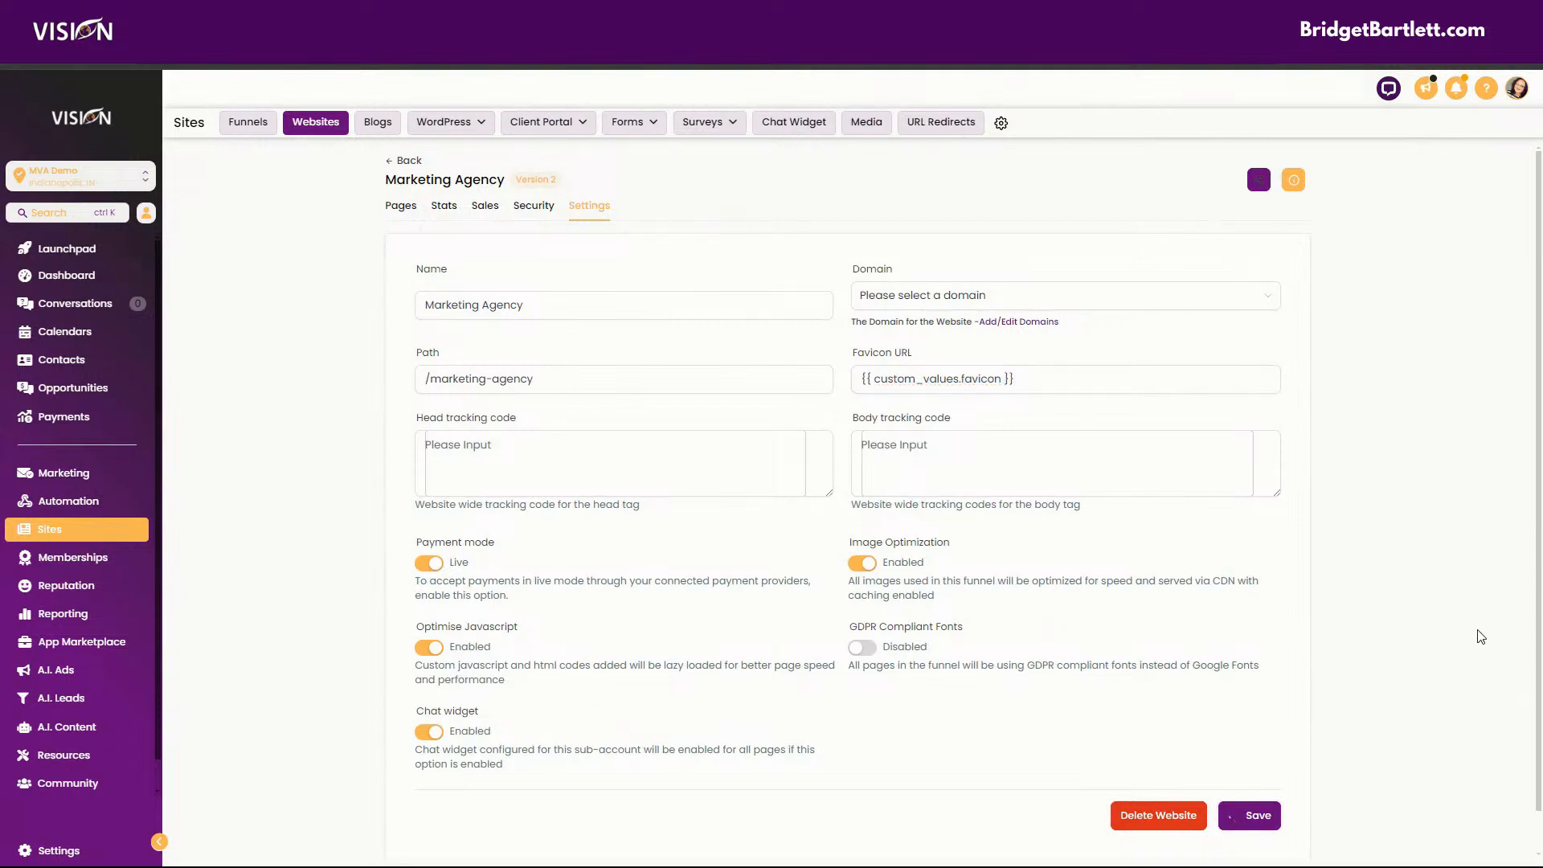
# Preview the Marketing Agency website's Home page to check its browser tab icon, and close the preview window.
pyautogui.click(400, 205)
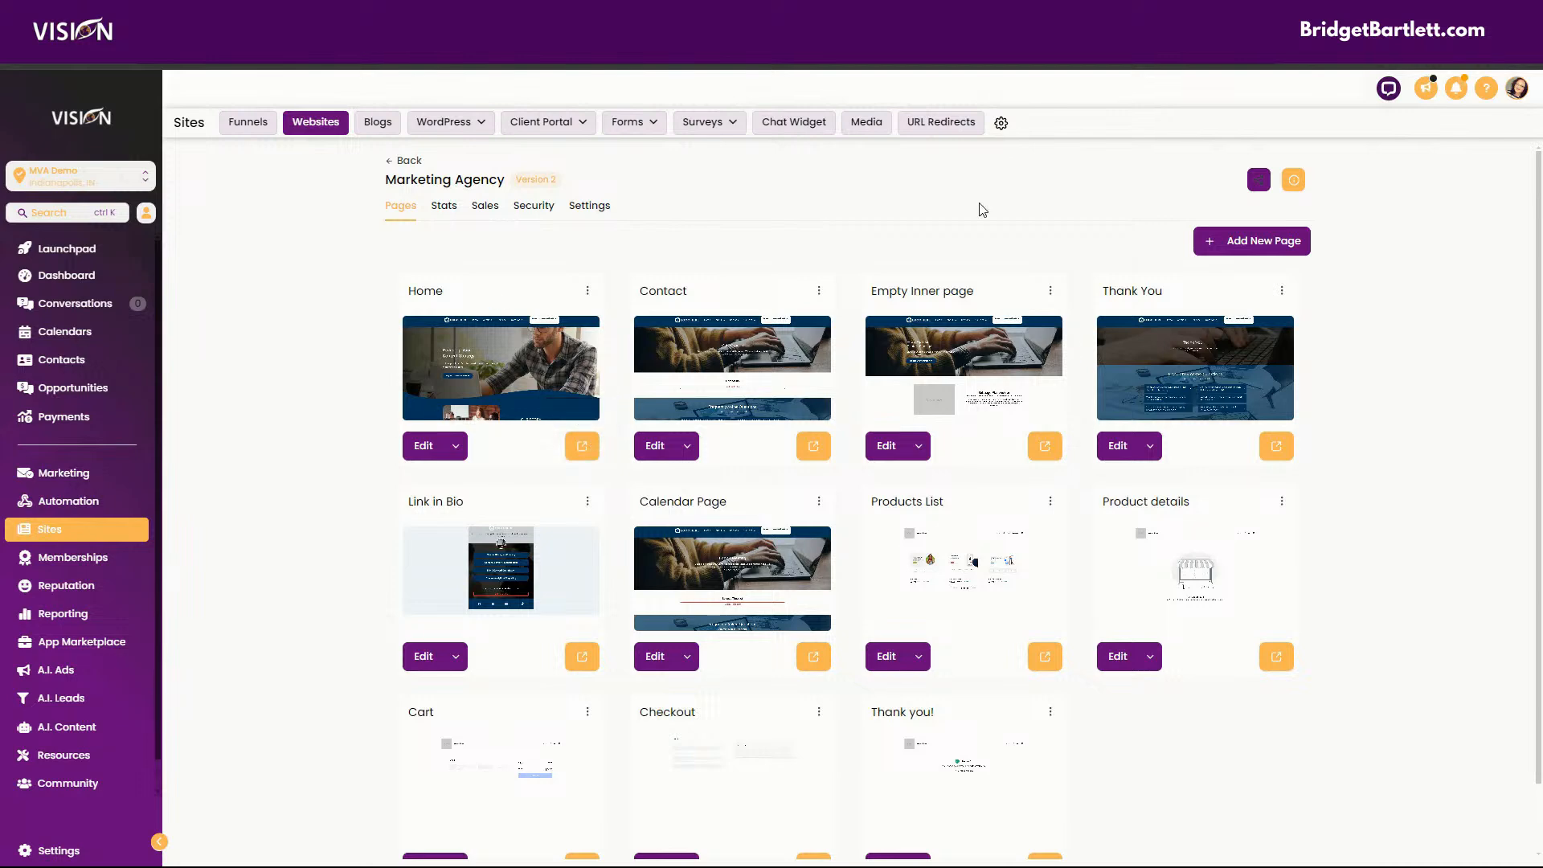
pyautogui.click(581, 452)
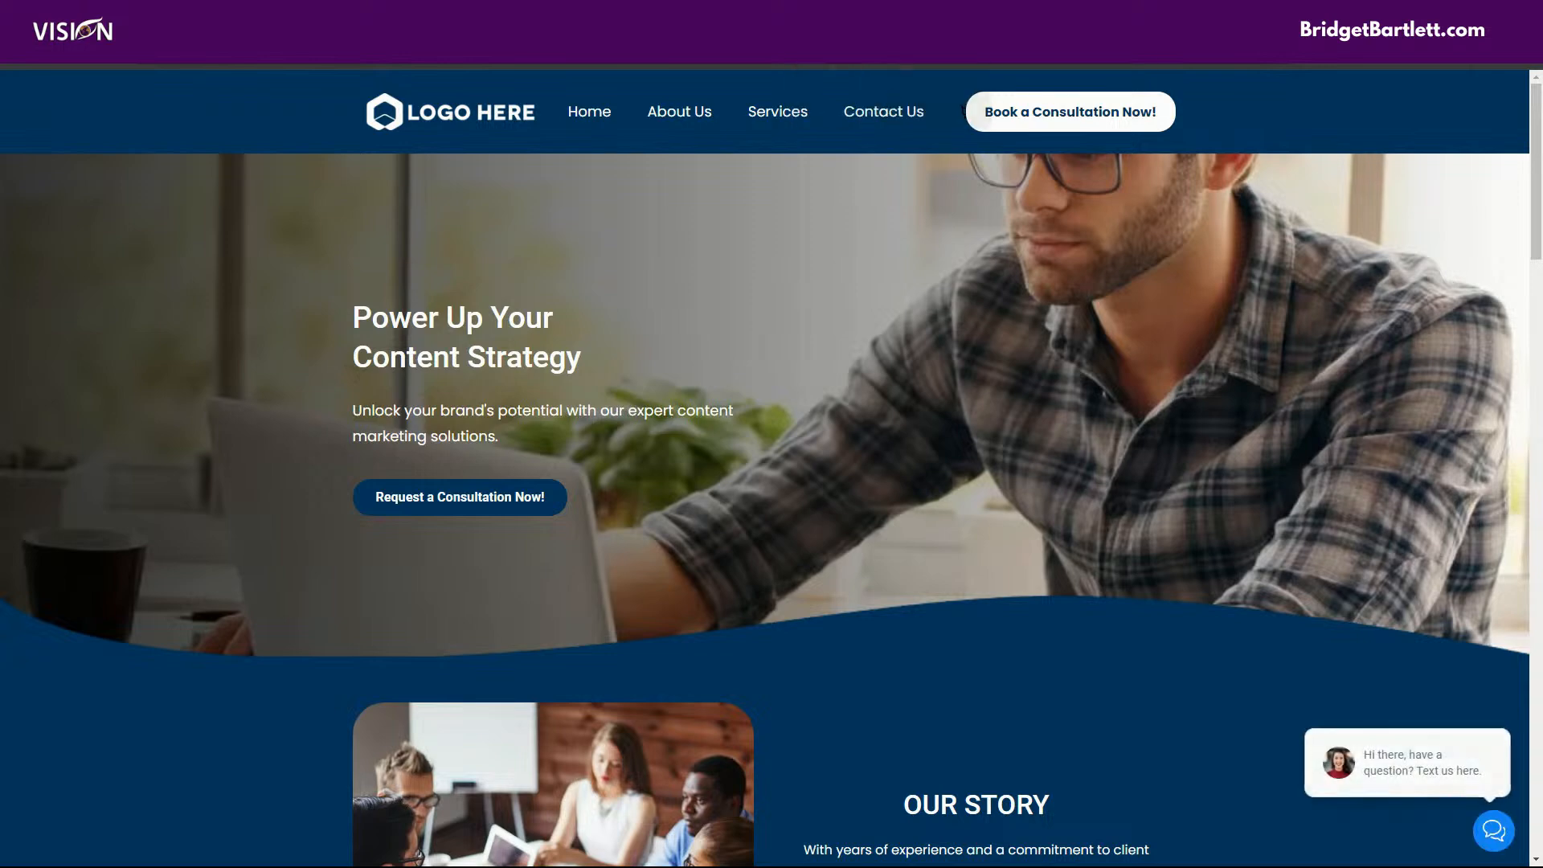
pyautogui.moveTo(933, 16); pyautogui.dragTo(913, 514)
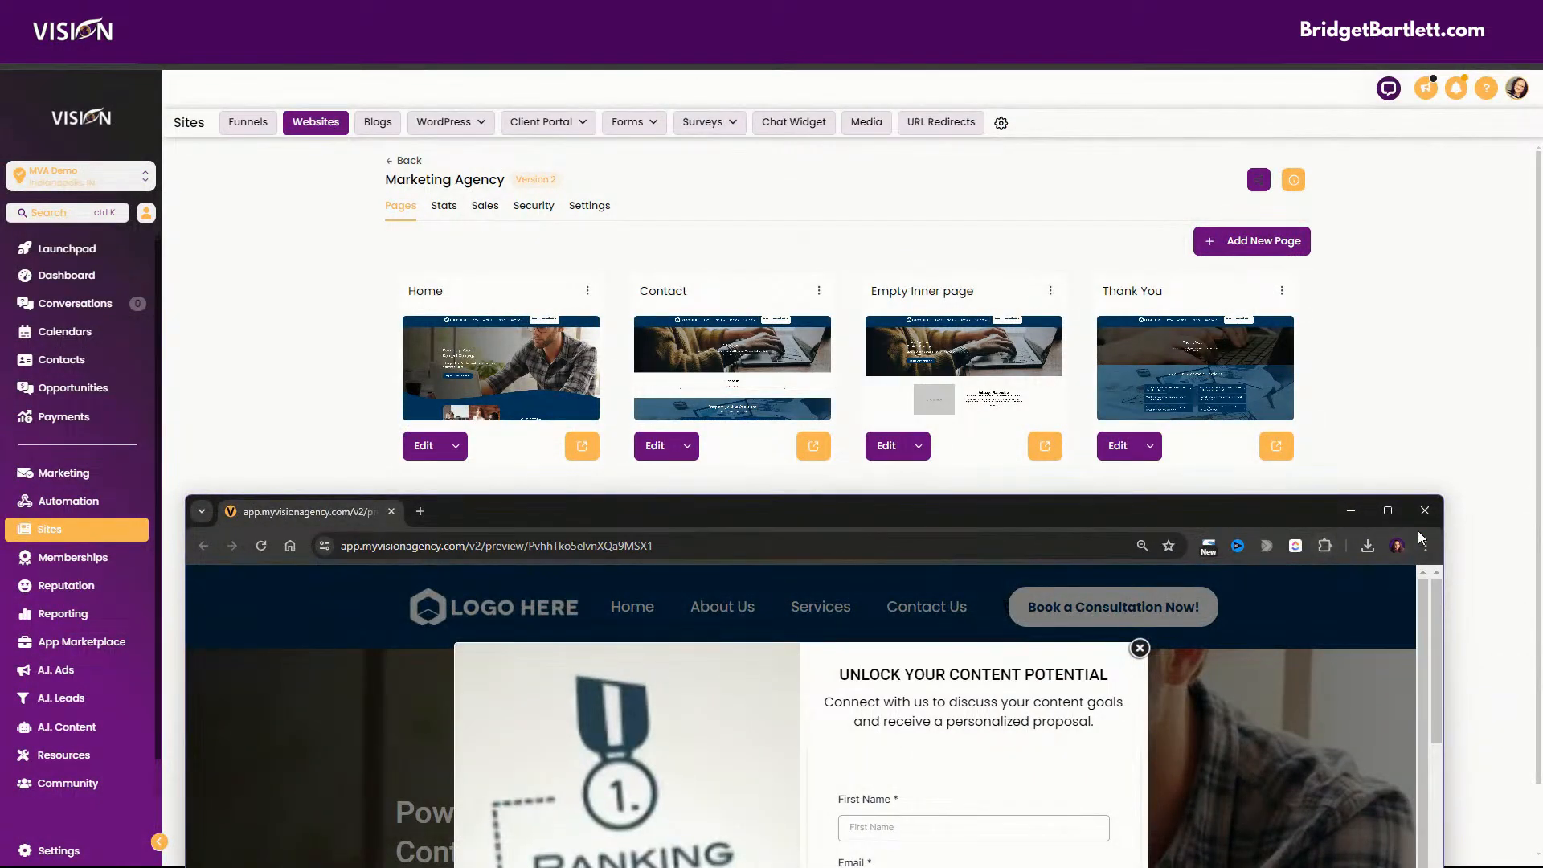
pyautogui.click(1426, 512)
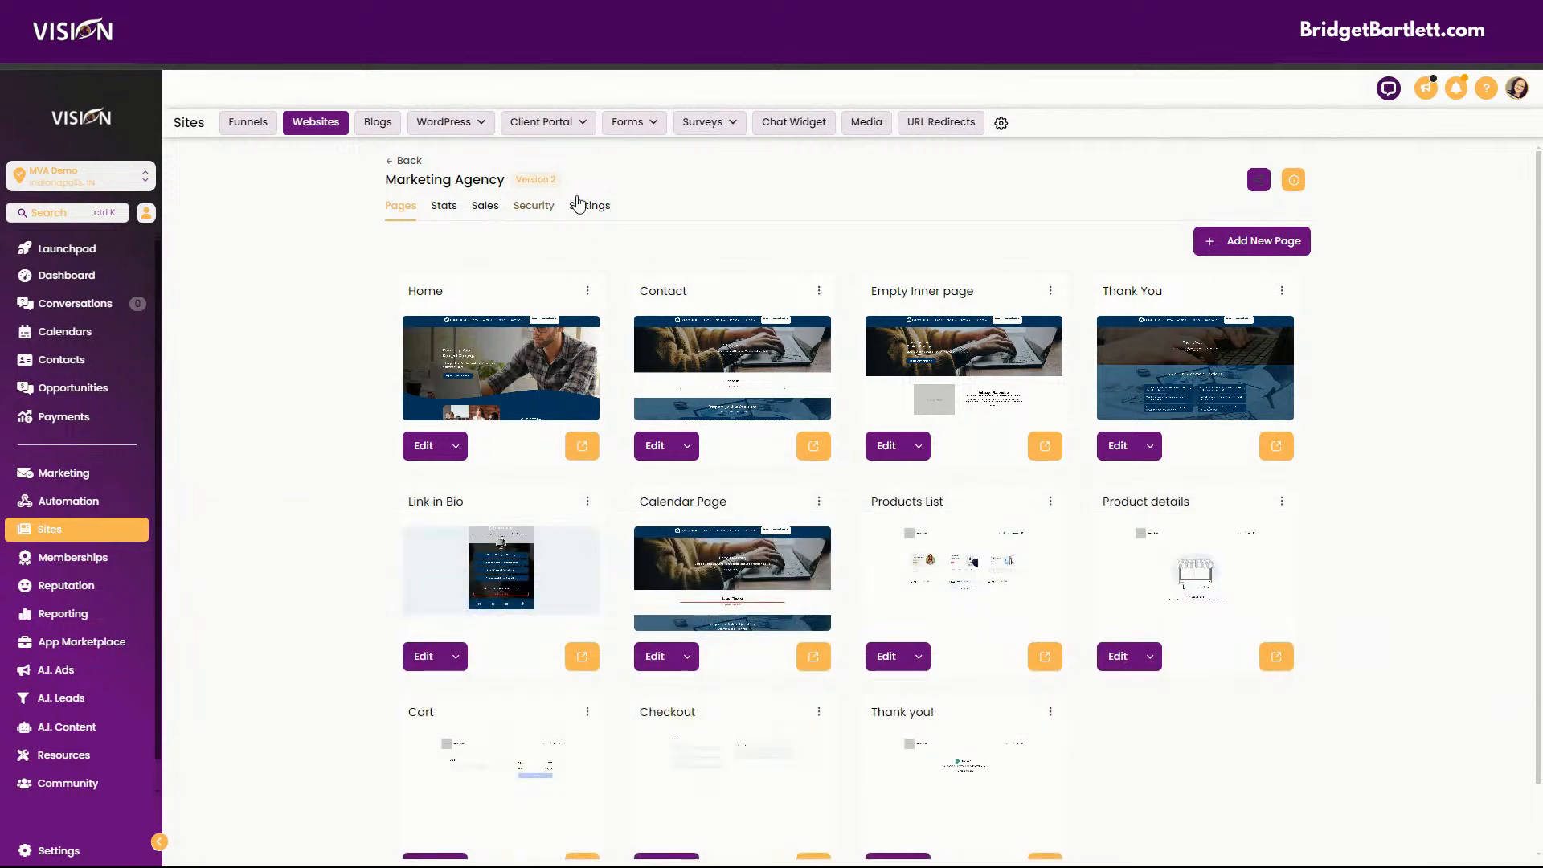
# Highlight the favicon URL in the Marketing Agency website's settings and open the Favicons folder in the sub-account's custom values.
pyautogui.click(590, 206)
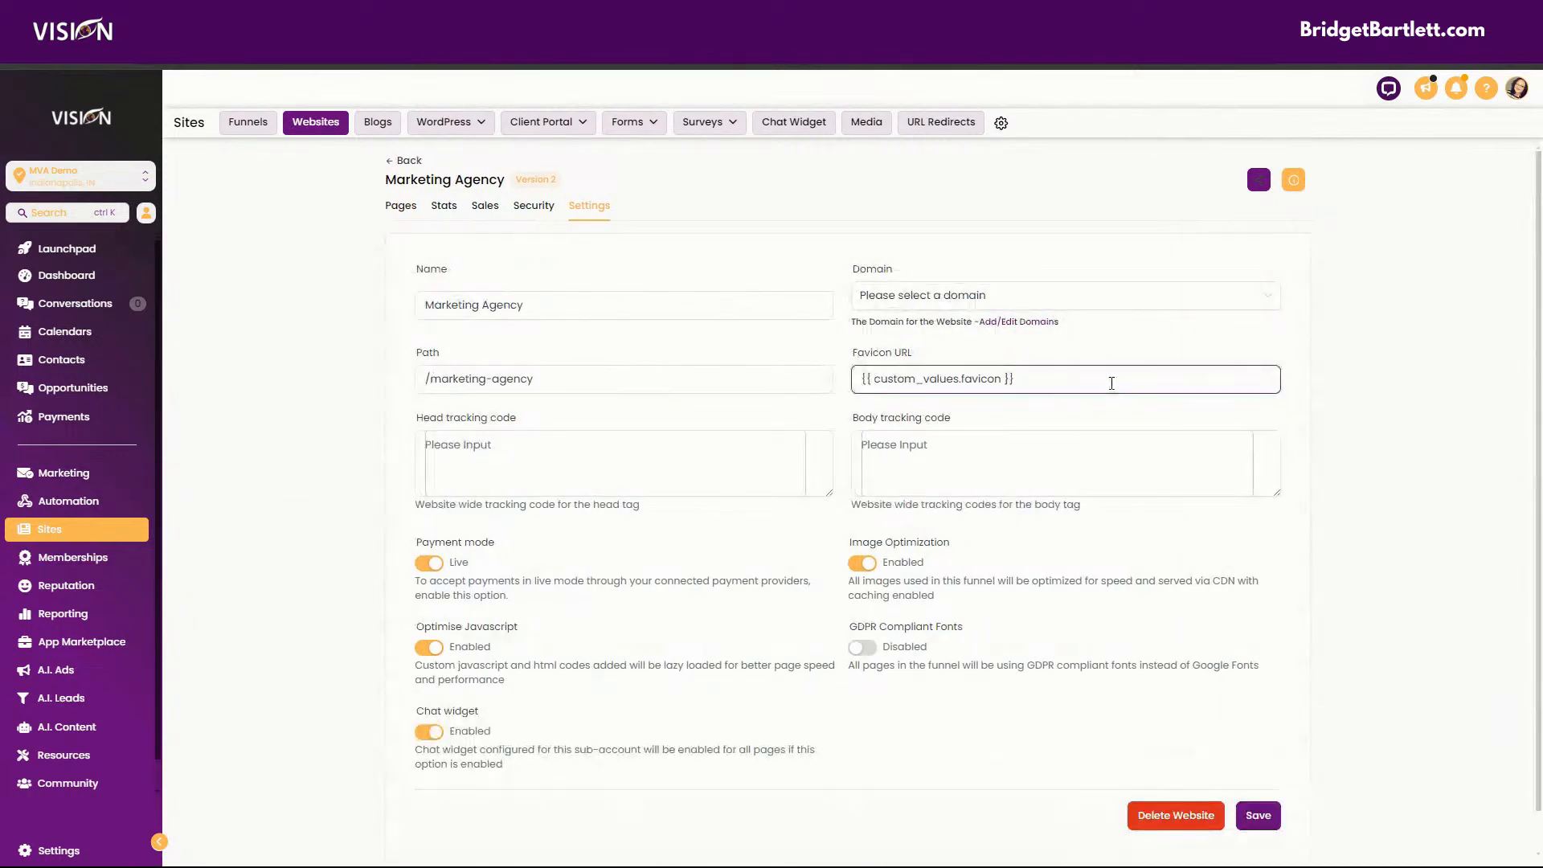
pyautogui.moveTo(1107, 381); pyautogui.dragTo(740, 370)
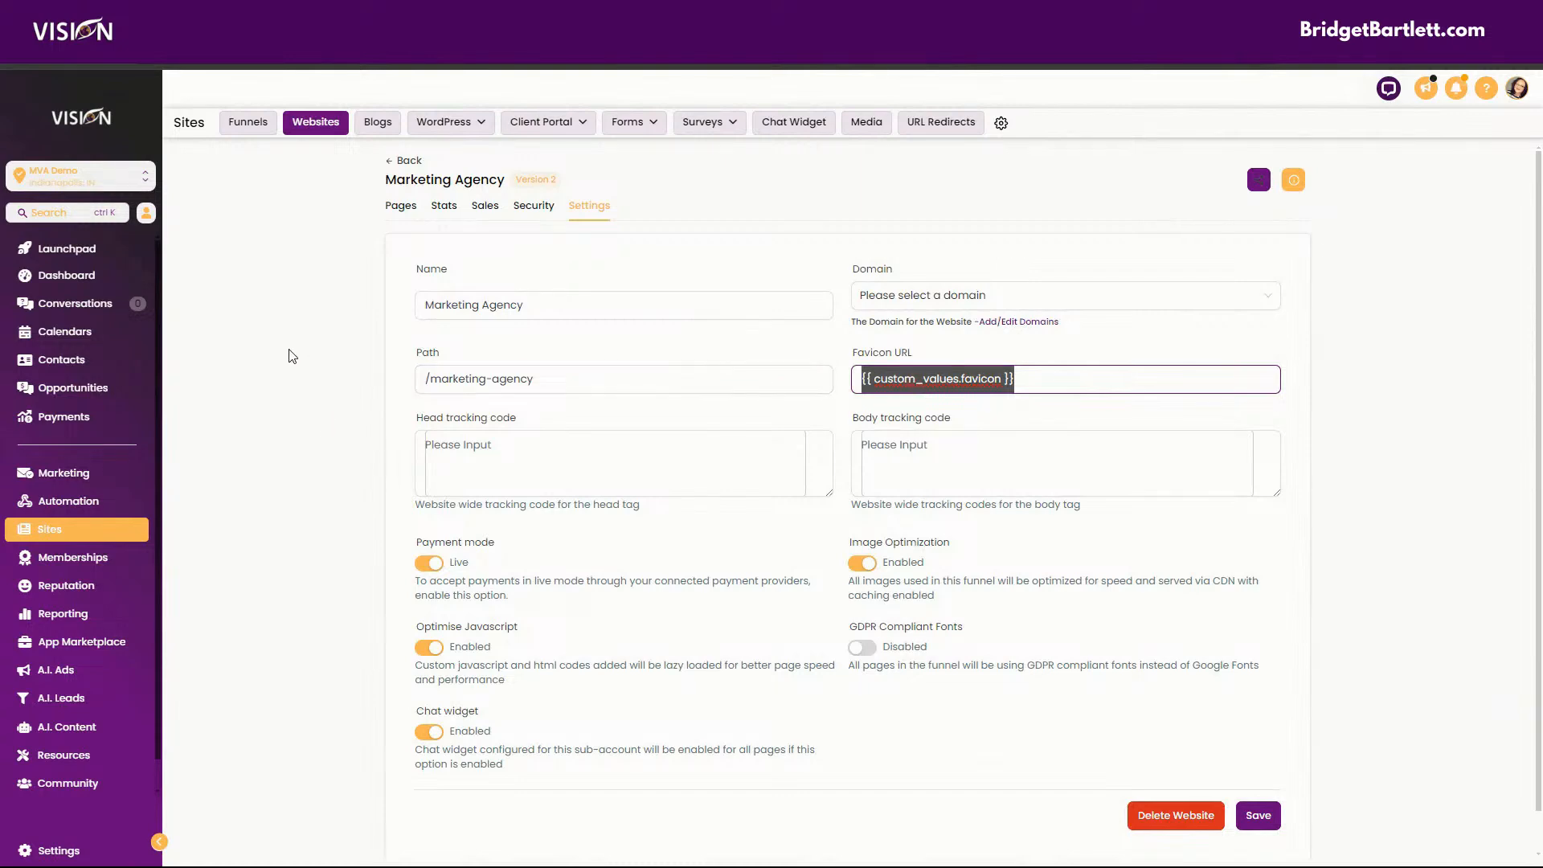
pyautogui.click(56, 850)
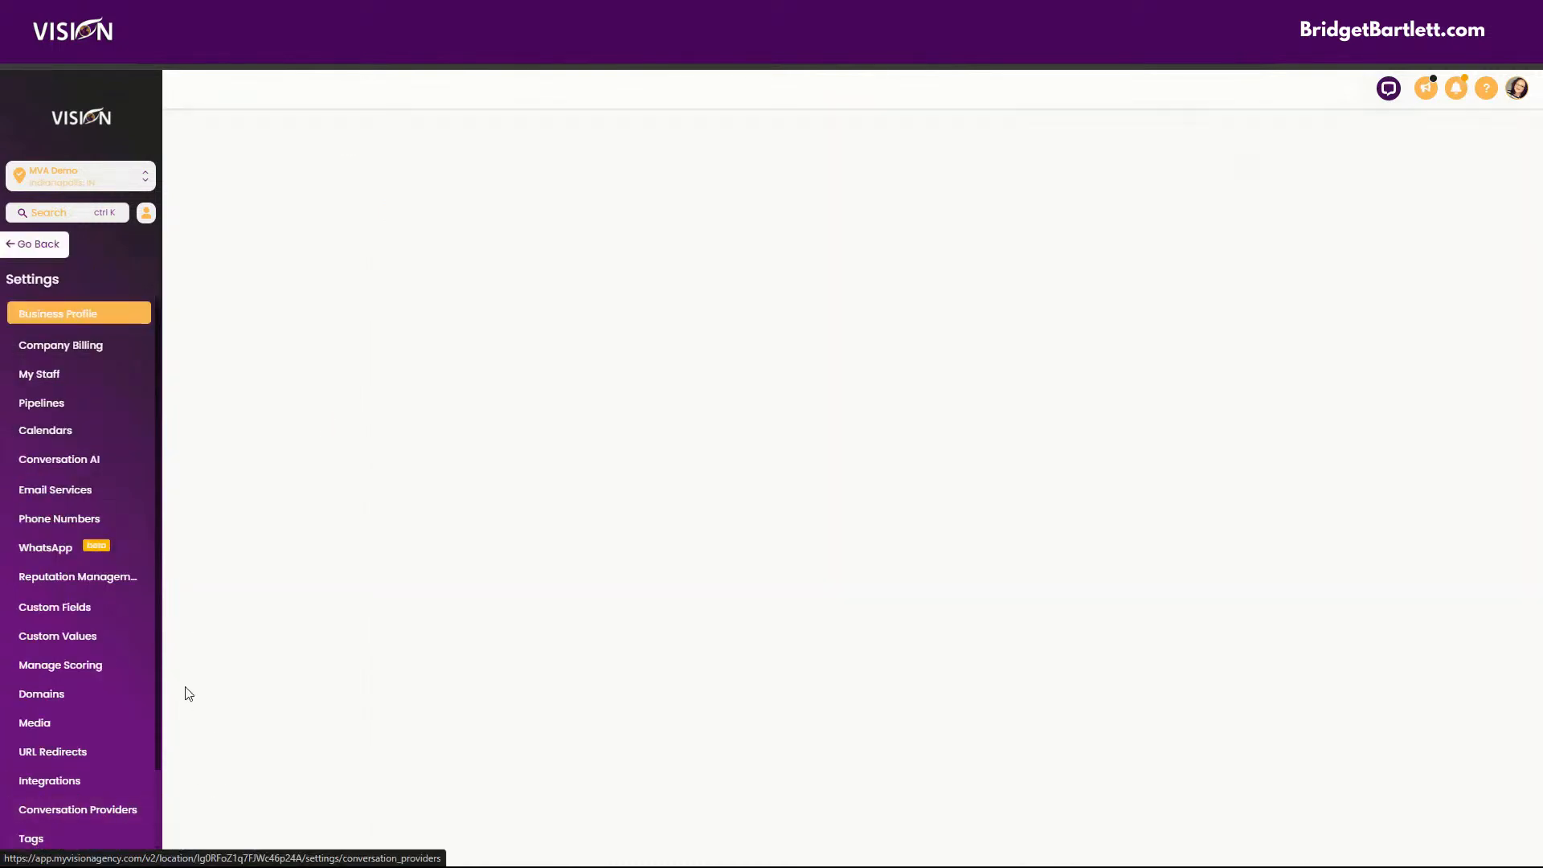
pyautogui.click(118, 636)
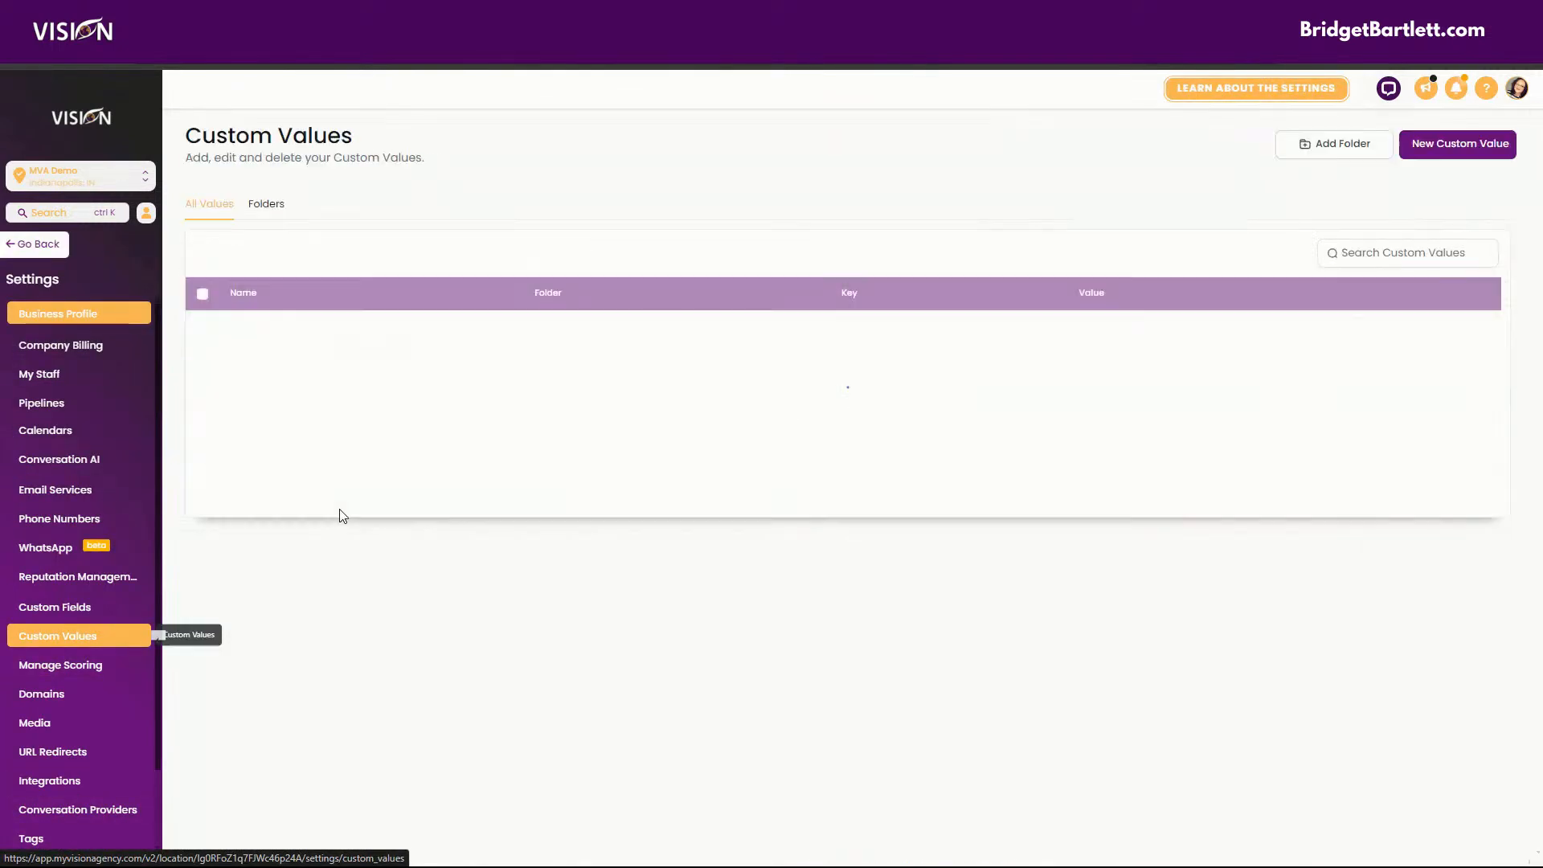
pyautogui.click(267, 205)
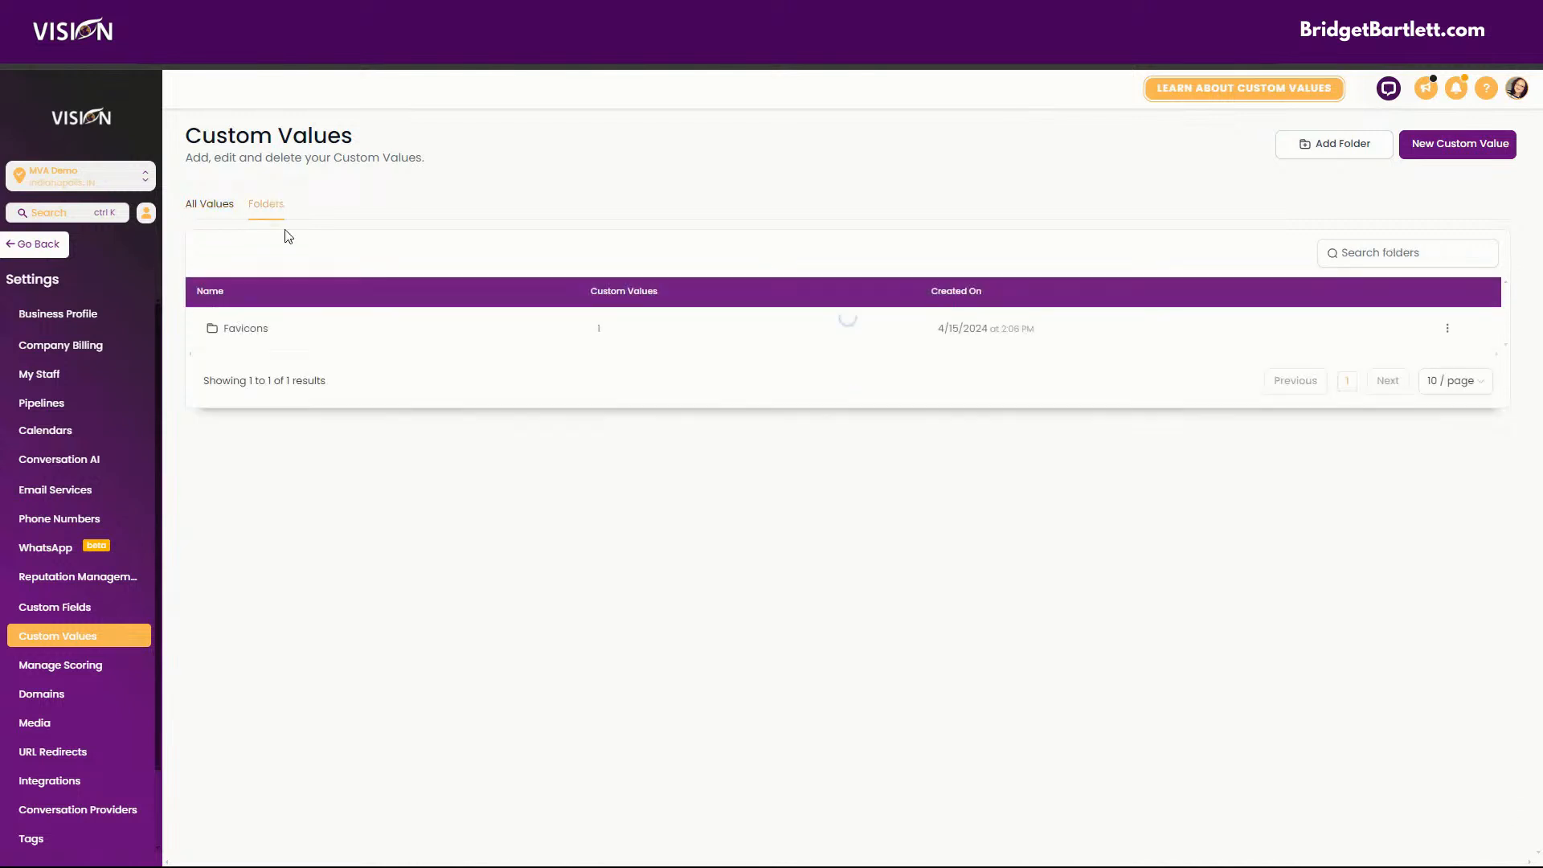
pyautogui.click(259, 332)
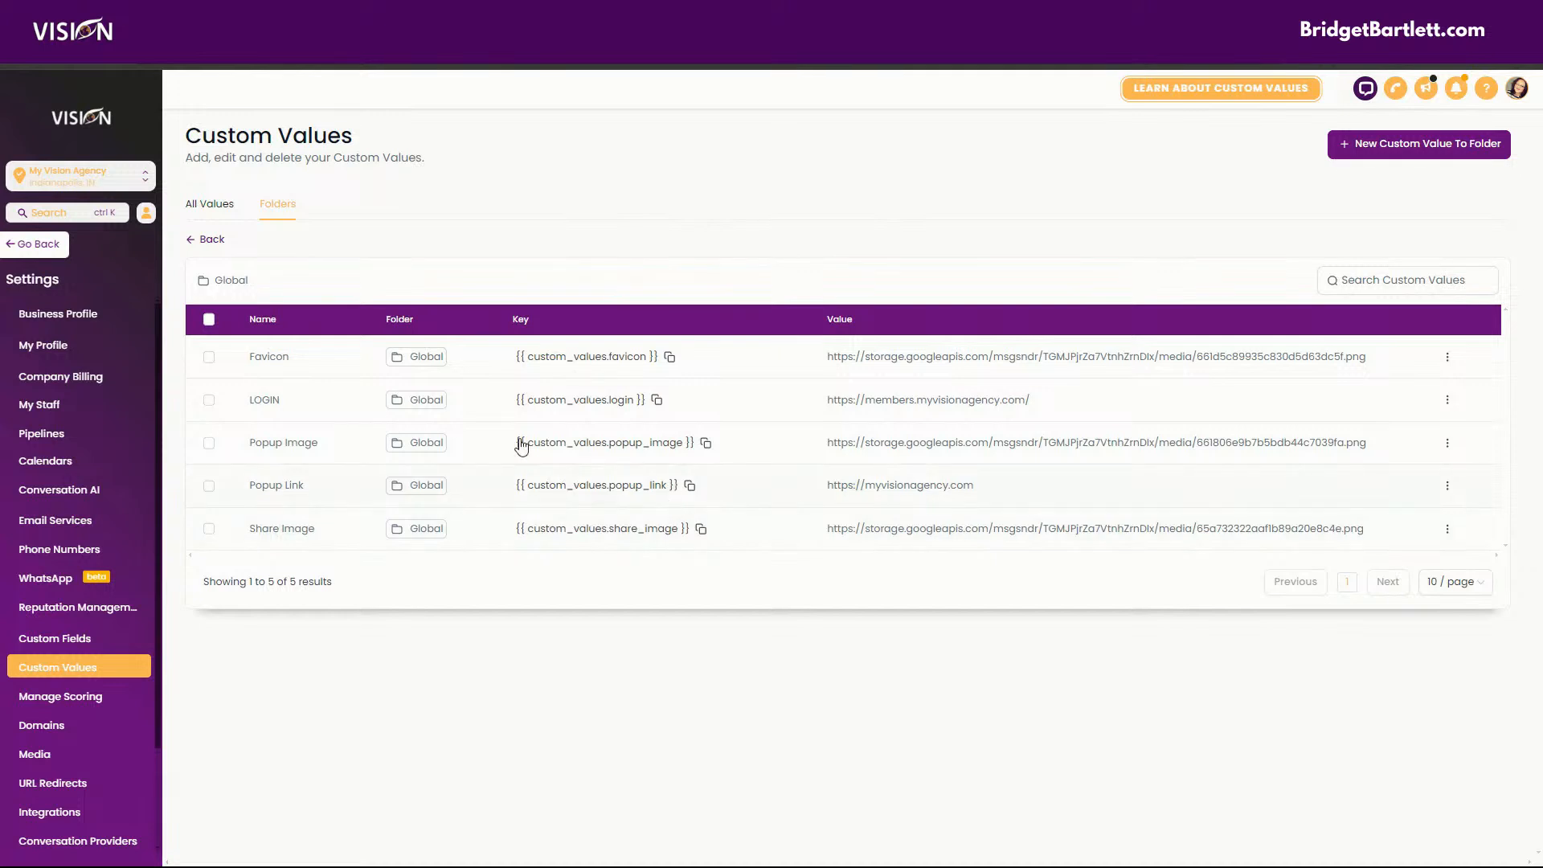
# Open the Client Portal's Branding settings under Sites and go to the Favicon upload area.
pyautogui.click(30, 244)
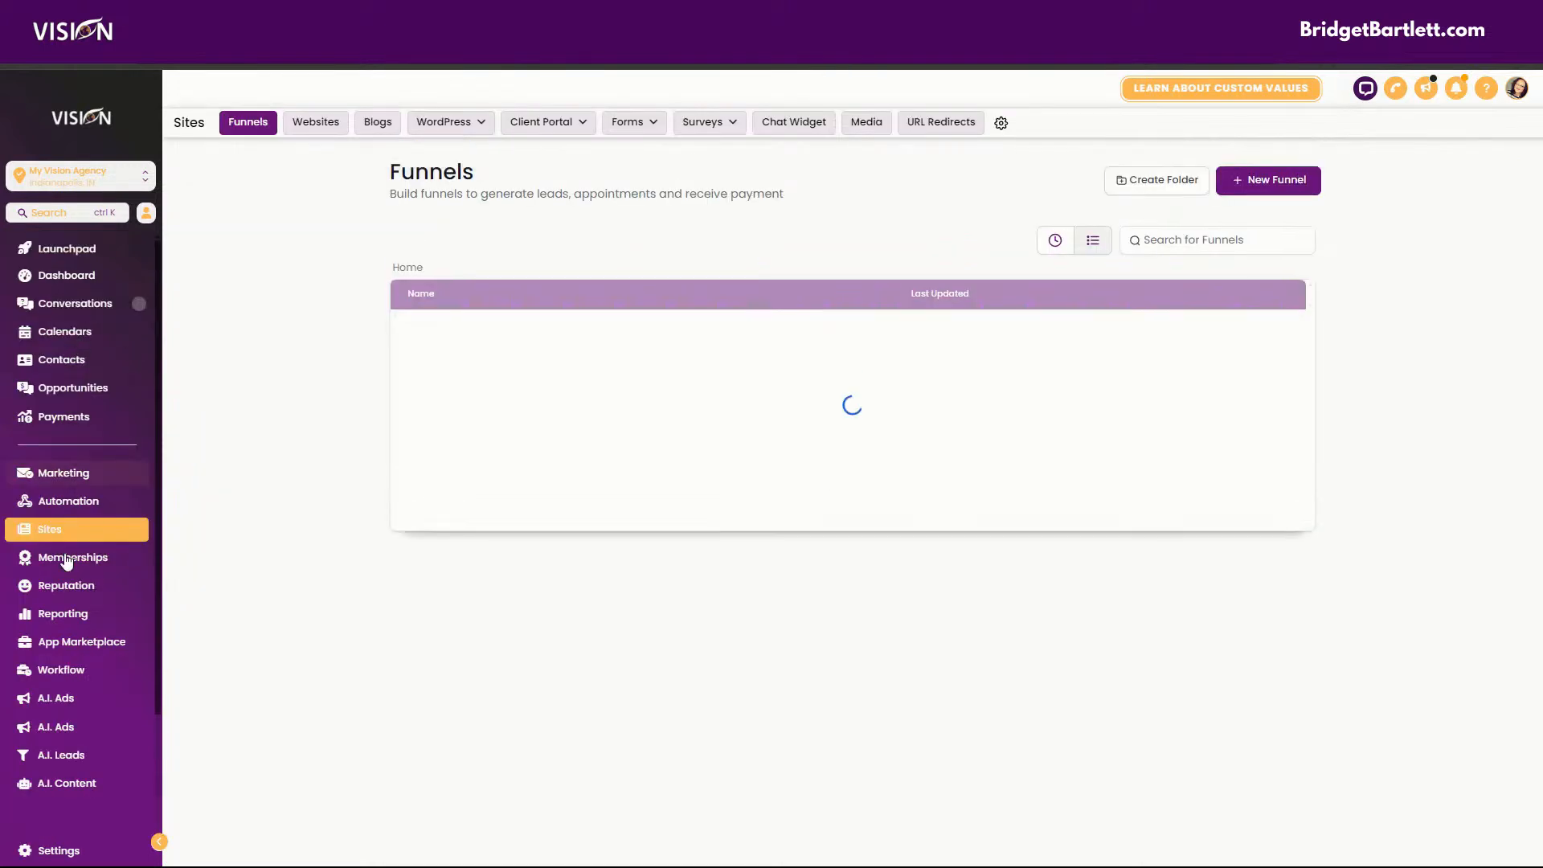
pyautogui.moveTo(535, 123)
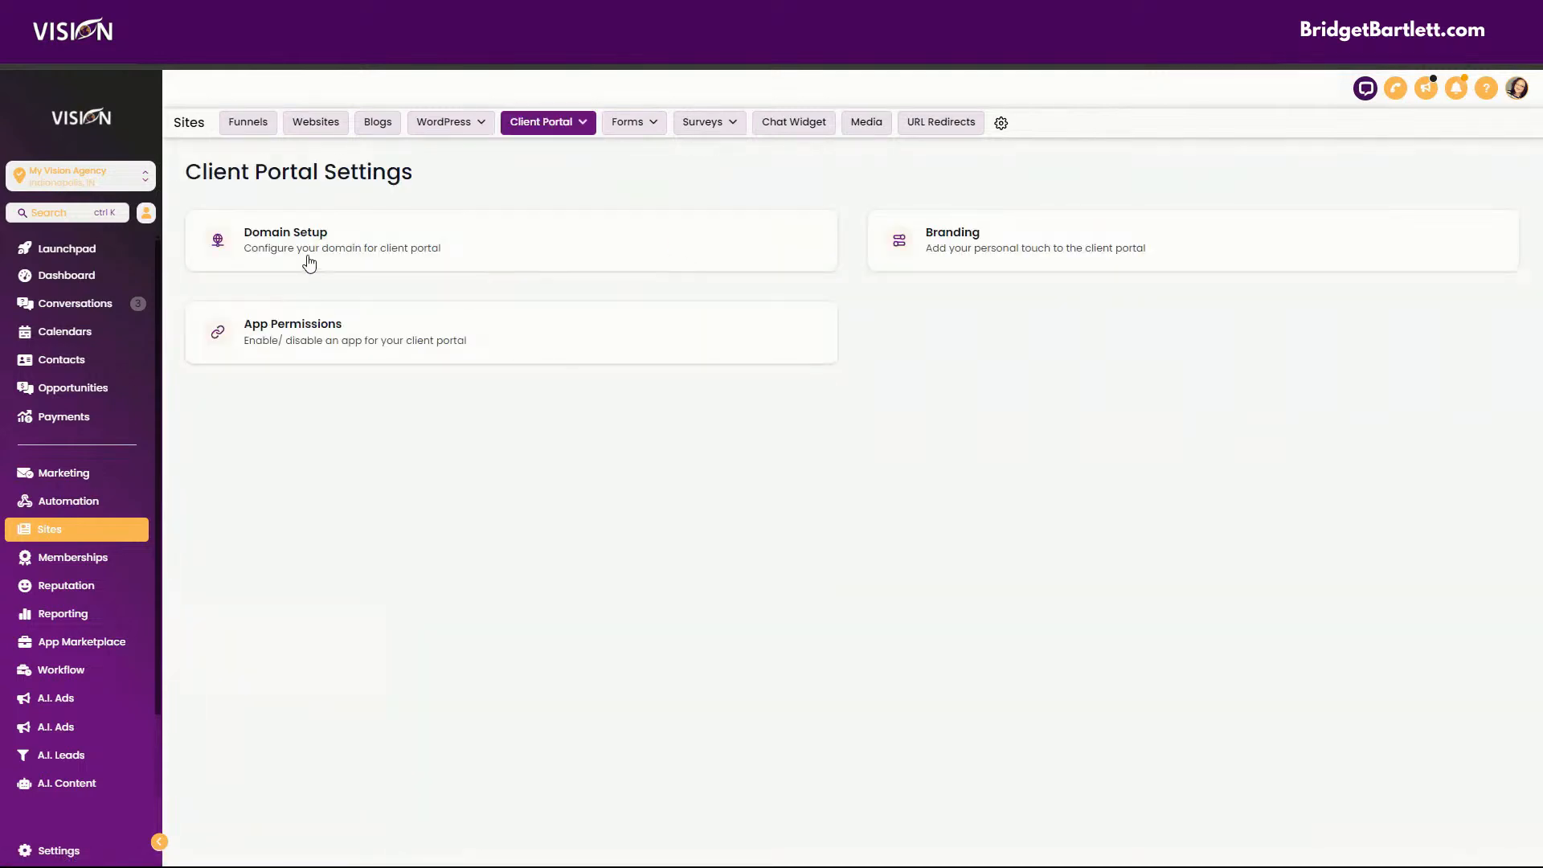
pyautogui.click(945, 251)
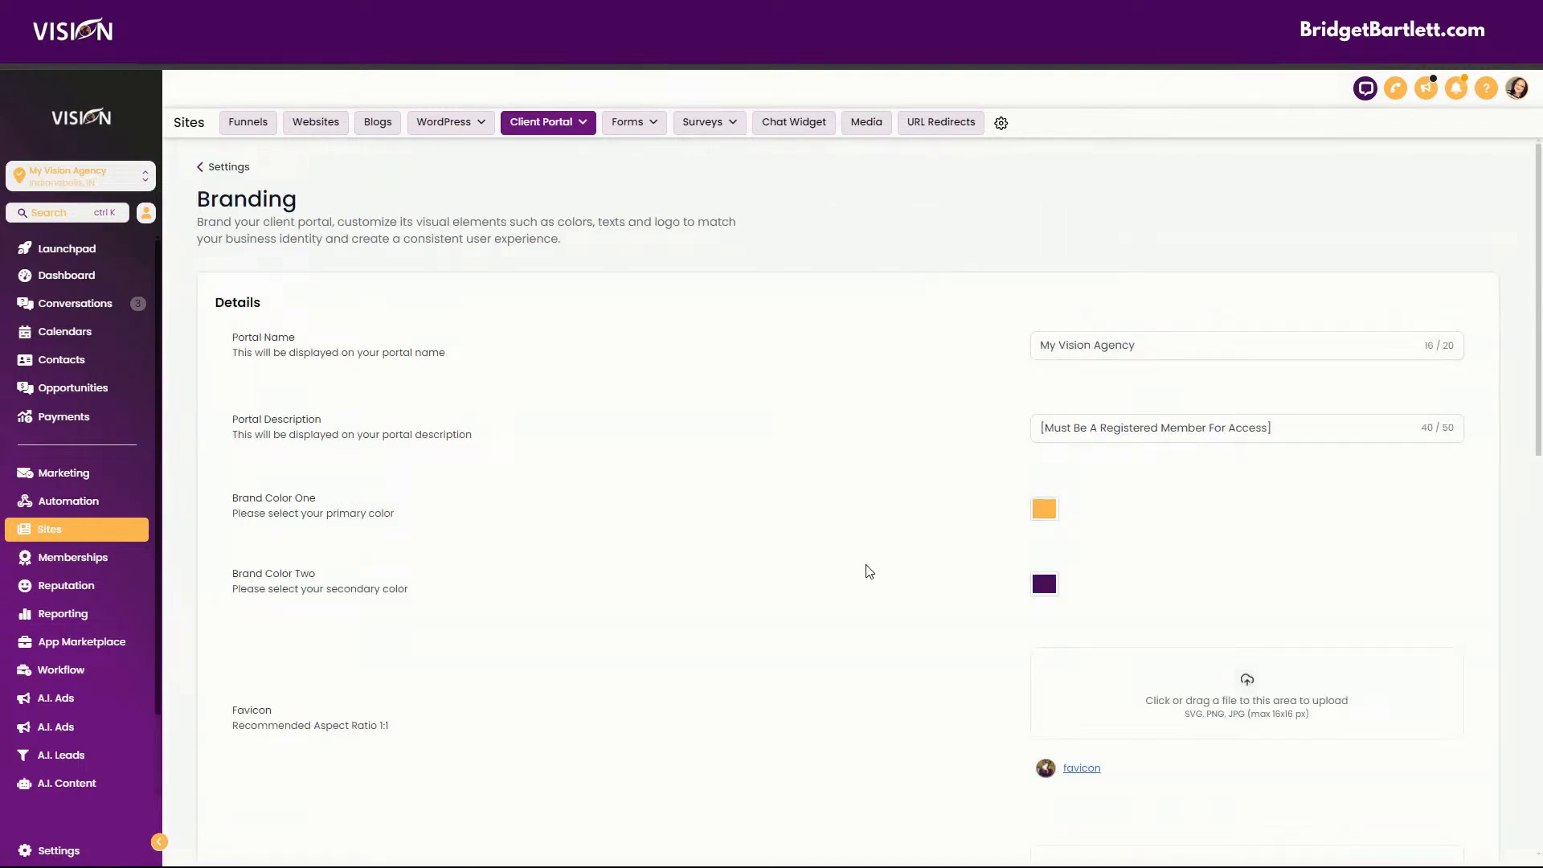
pyautogui.scroll(-5, 877, 555)
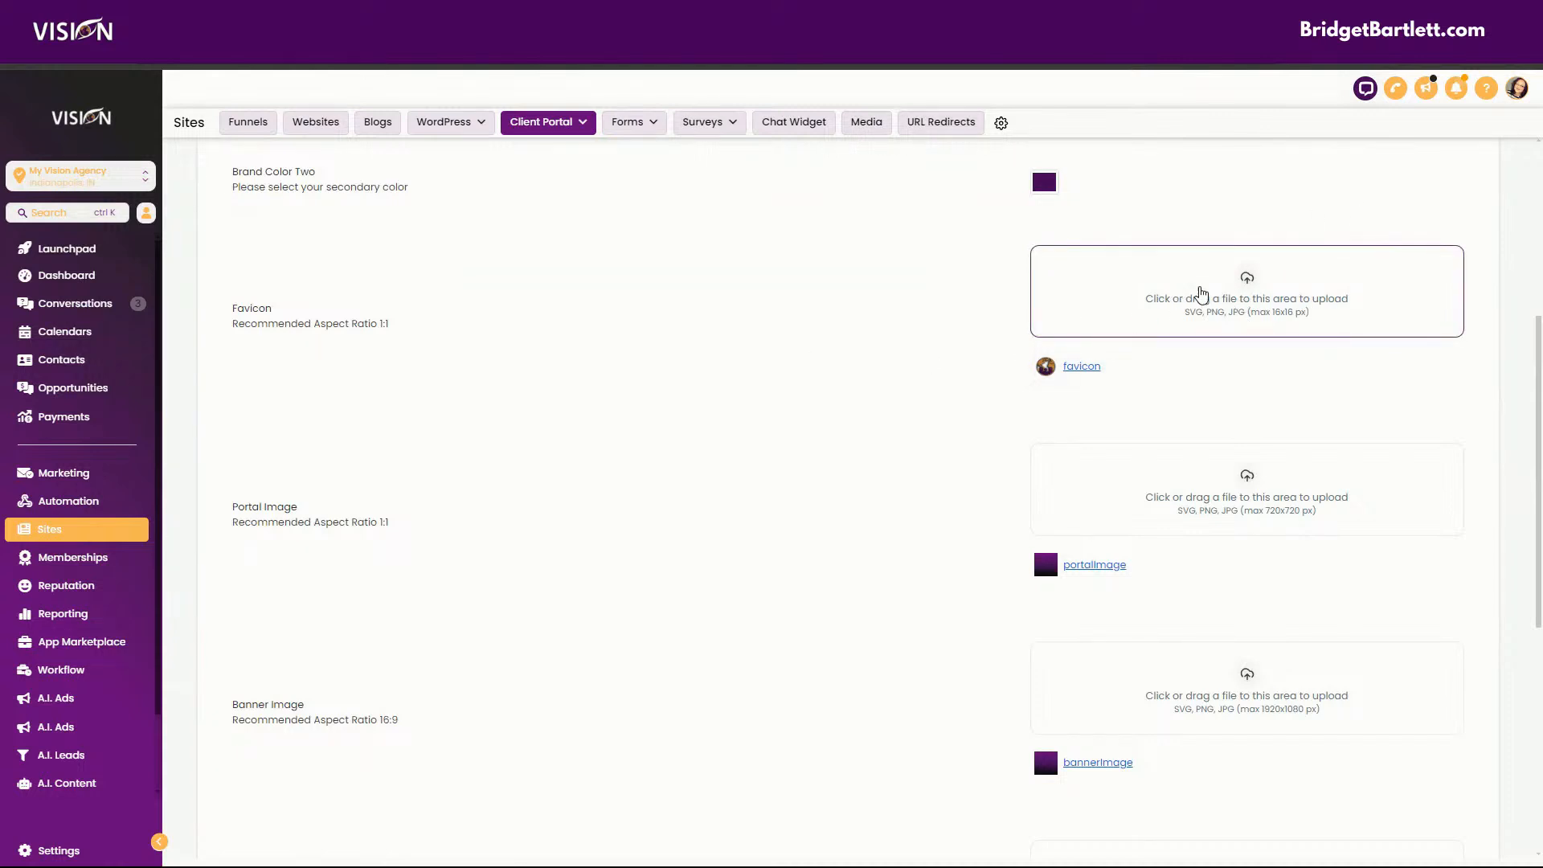
# Point out Favicon Test.png in the recent downloads as a file for the portal's favicon, and close the download list.
pyautogui.click(1449, 75)
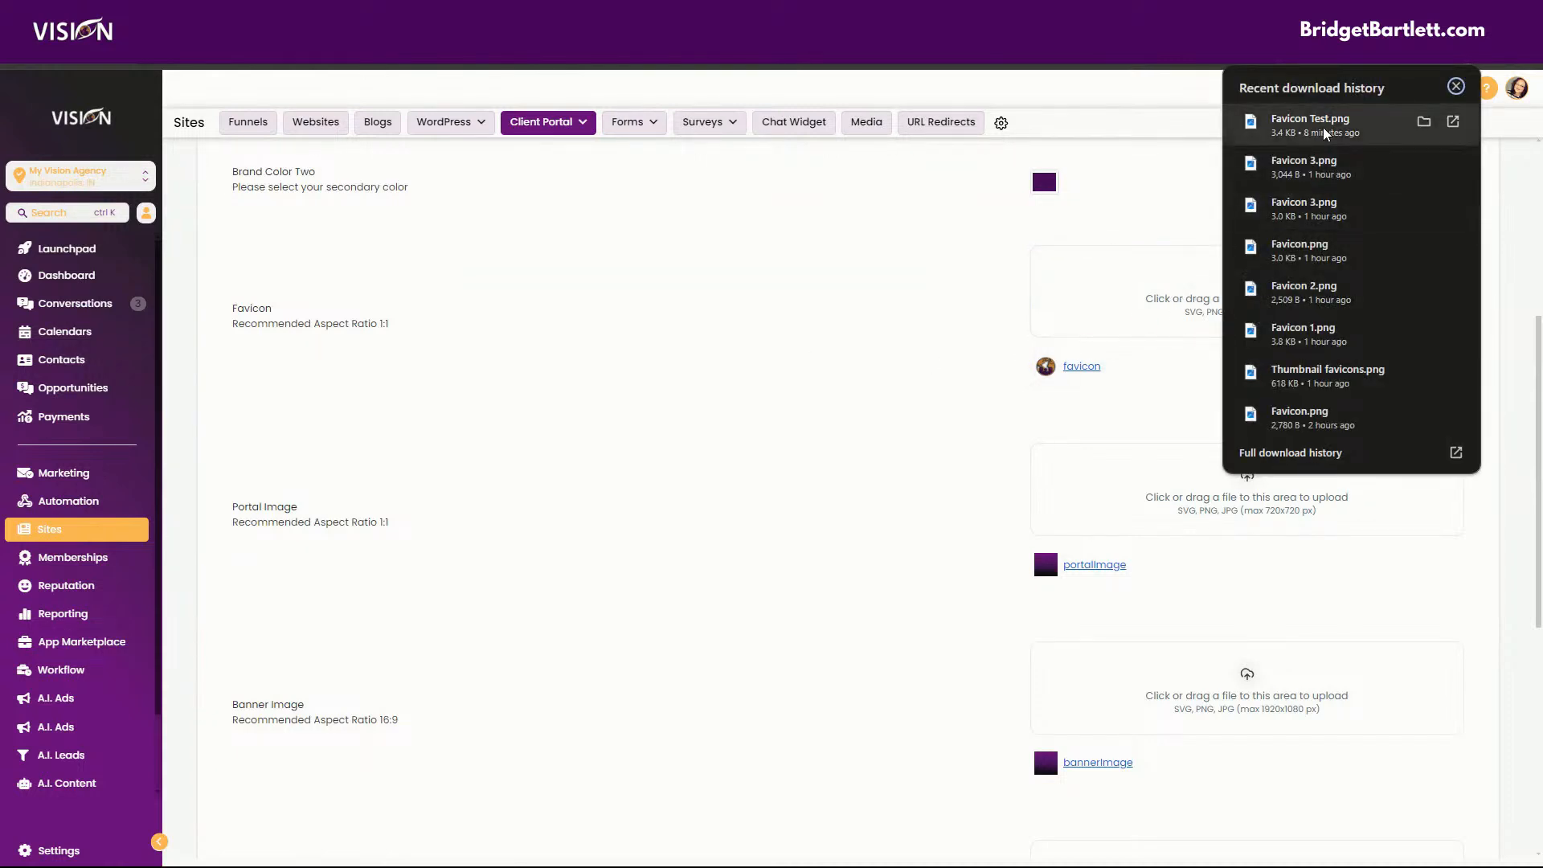
pyautogui.moveTo(1325, 129)
pyautogui.mouseDown()
pyautogui.moveTo(1037, 353)
pyautogui.moveTo(1316, 122)
pyautogui.mouseUp()
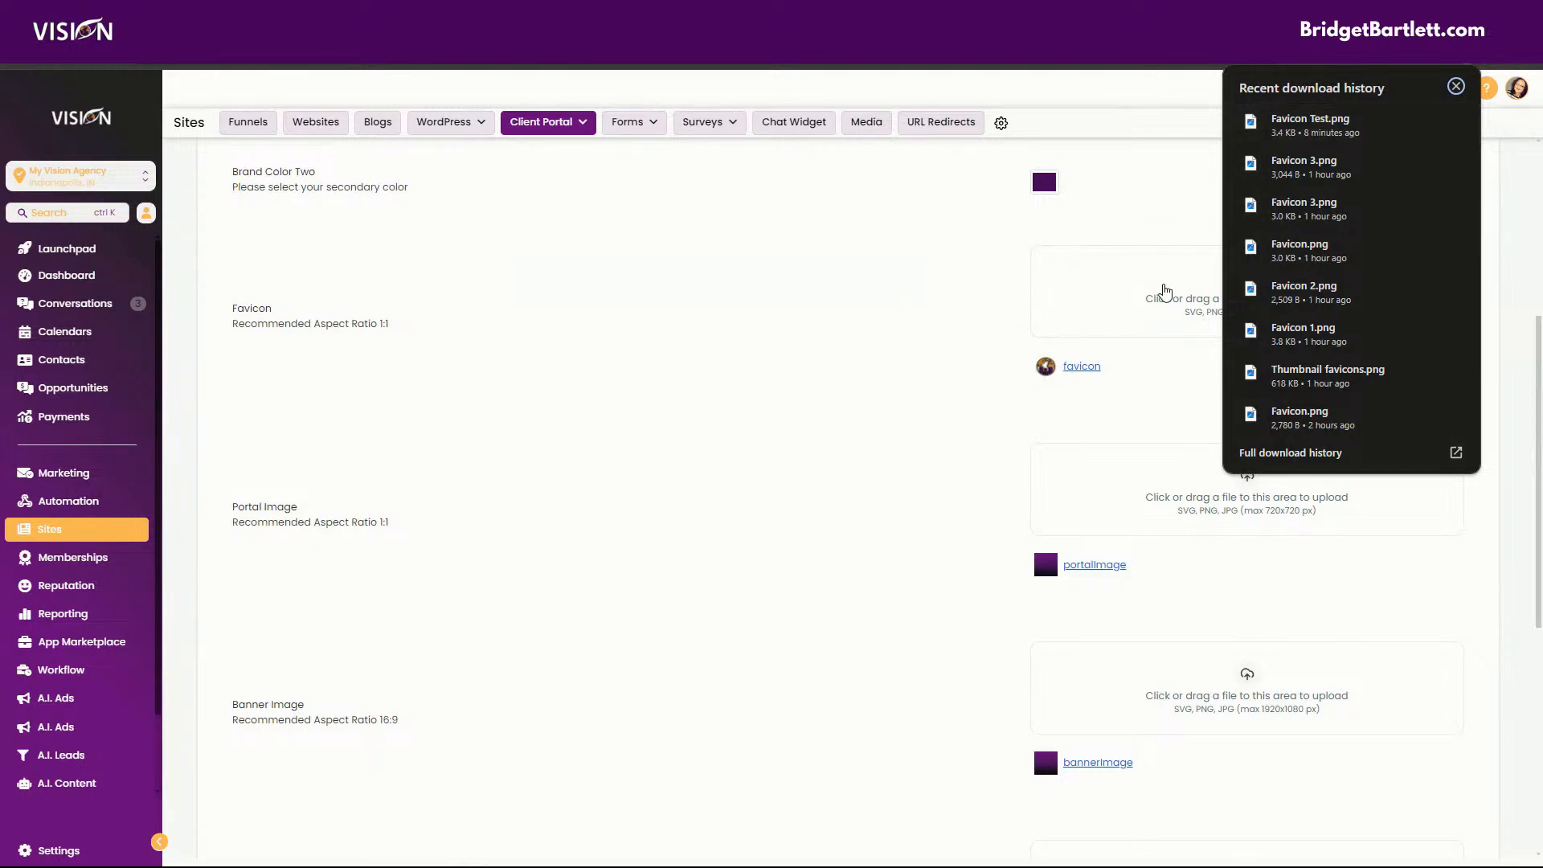
pyautogui.scroll(1, 817, 552)
pyautogui.scroll(2, 817, 552)
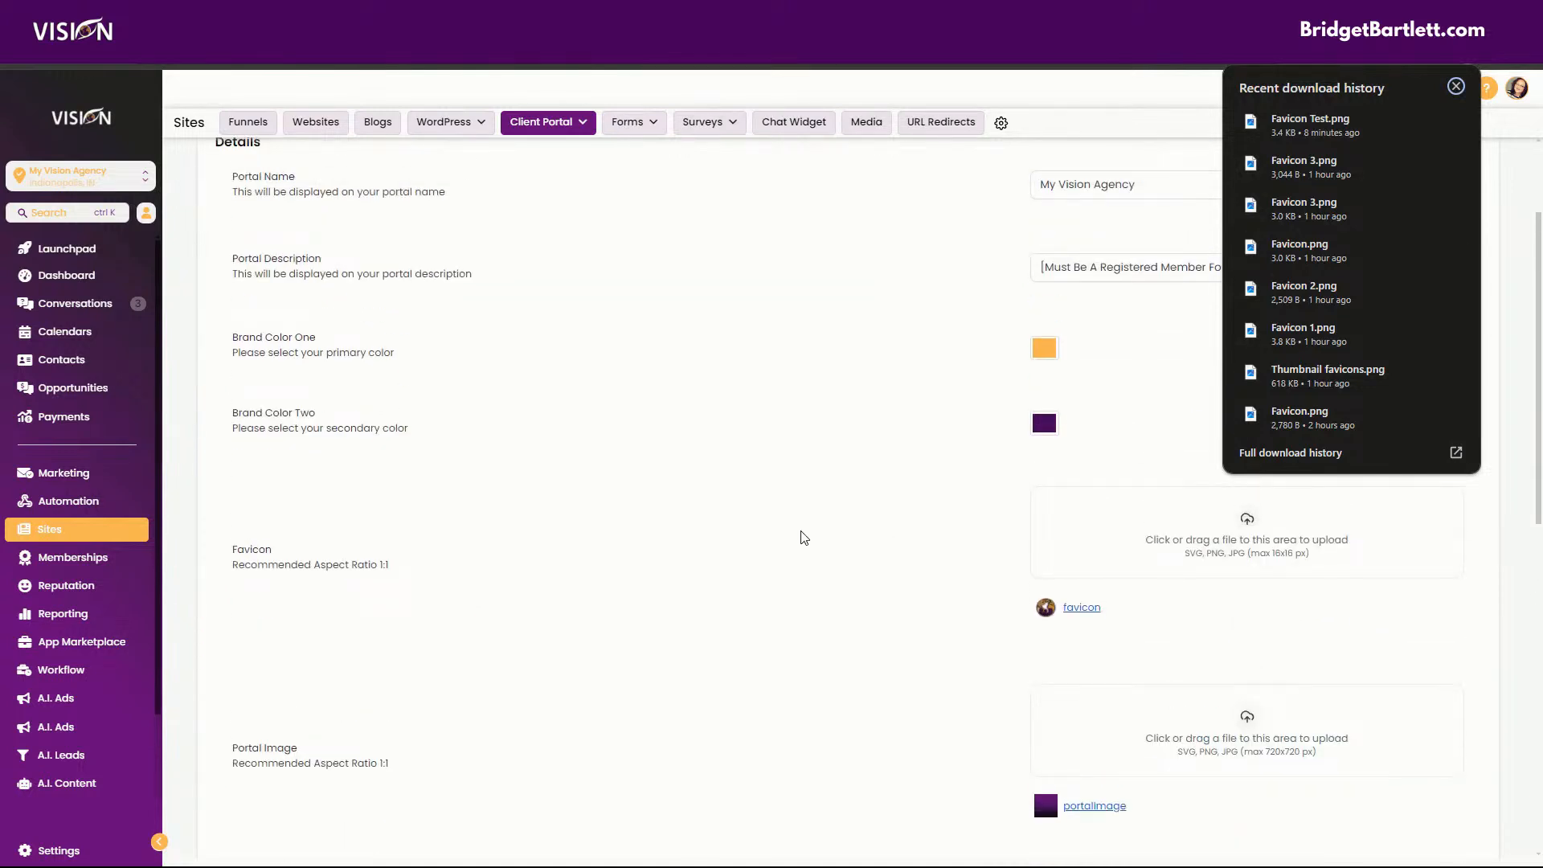
pyautogui.click(826, 529)
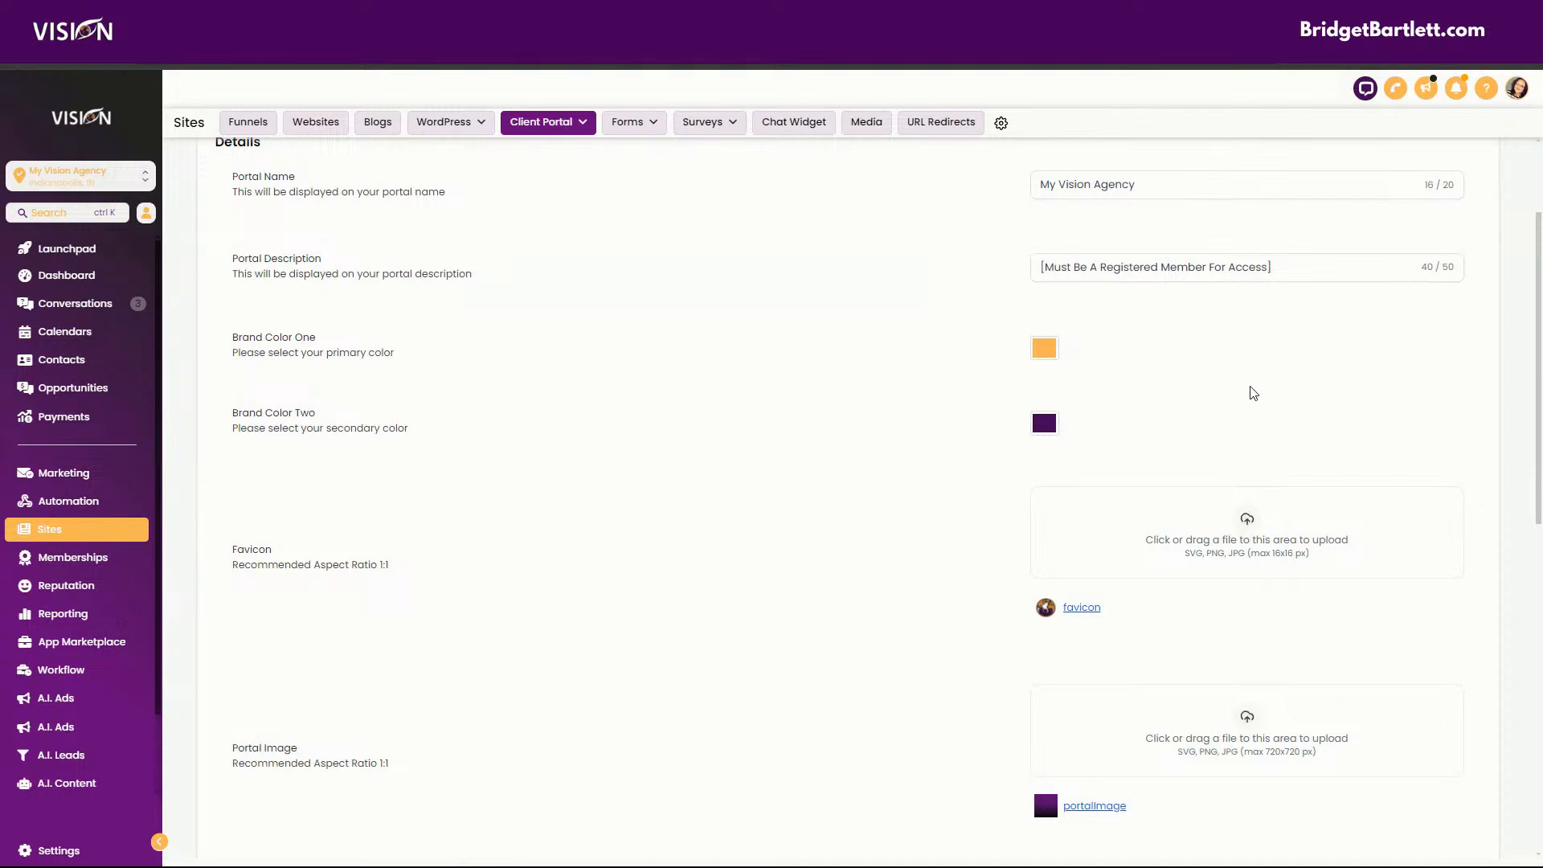